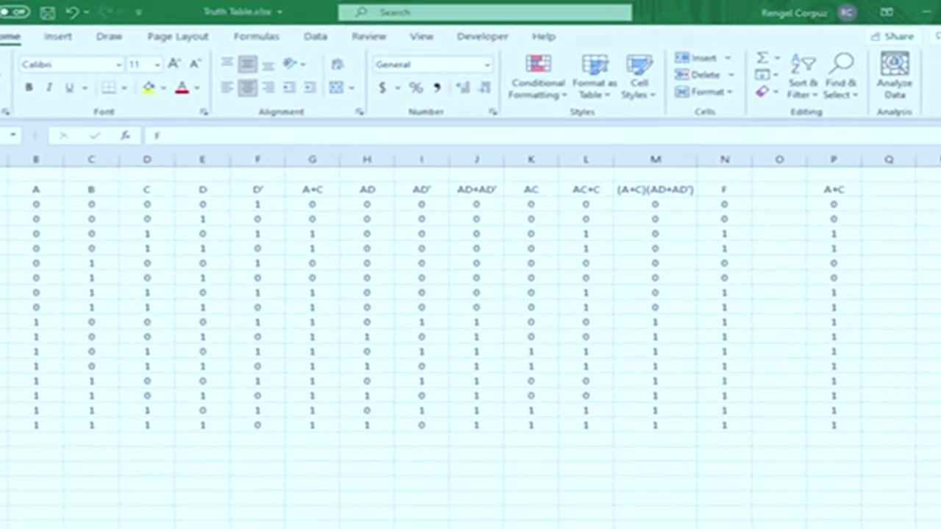
# Increase the font size of the whole sheet by two increments and fit column M's width to its (A+C)(AD+AD') header
pyautogui.hotkey('ctrl', 'a')
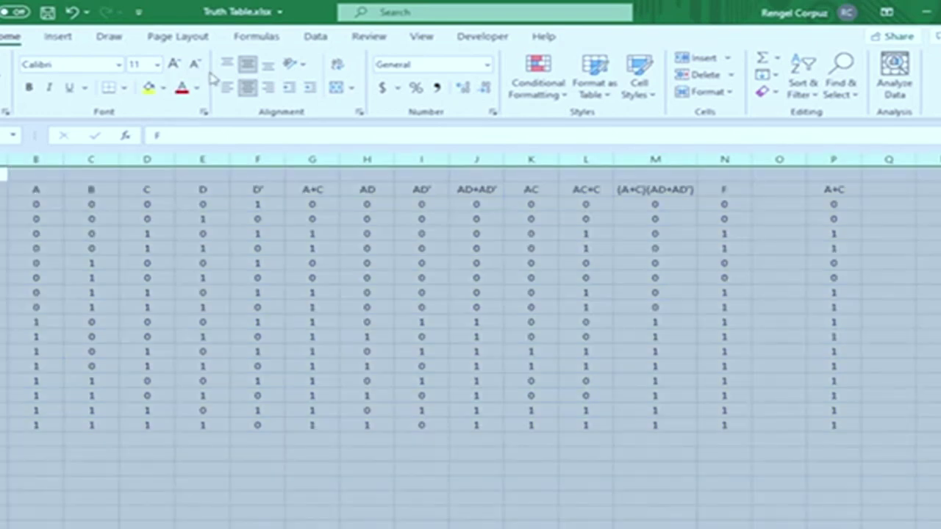
pyautogui.click(174, 65)
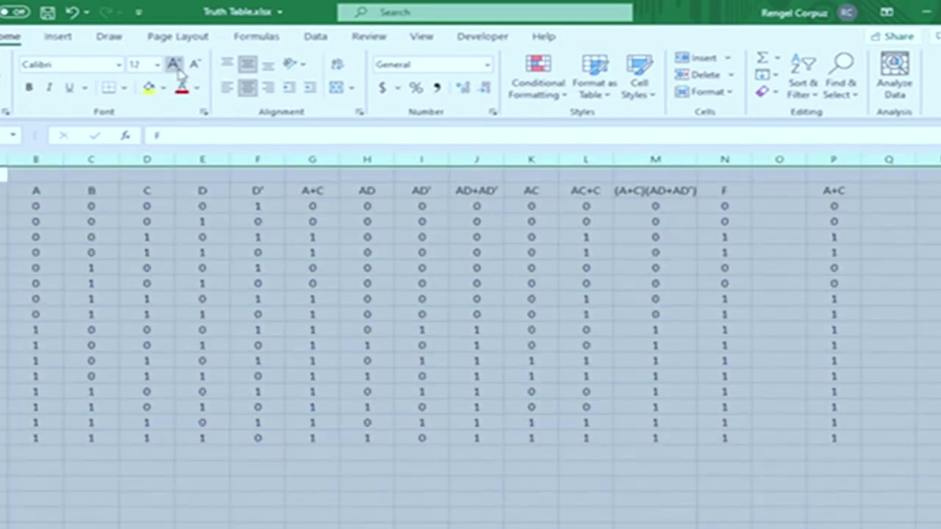
pyautogui.click(175, 65)
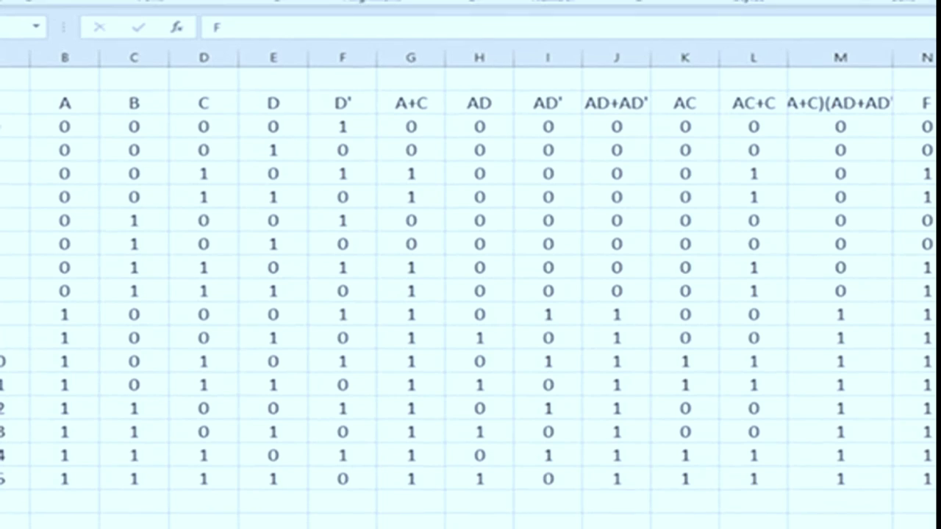
pyautogui.hotkey('ctrl', 'a')
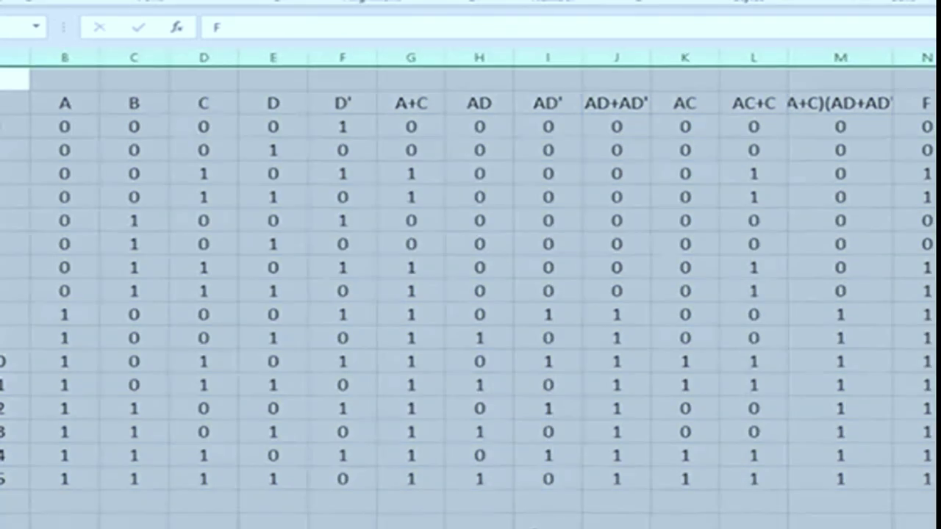
pyautogui.click(547, 520)
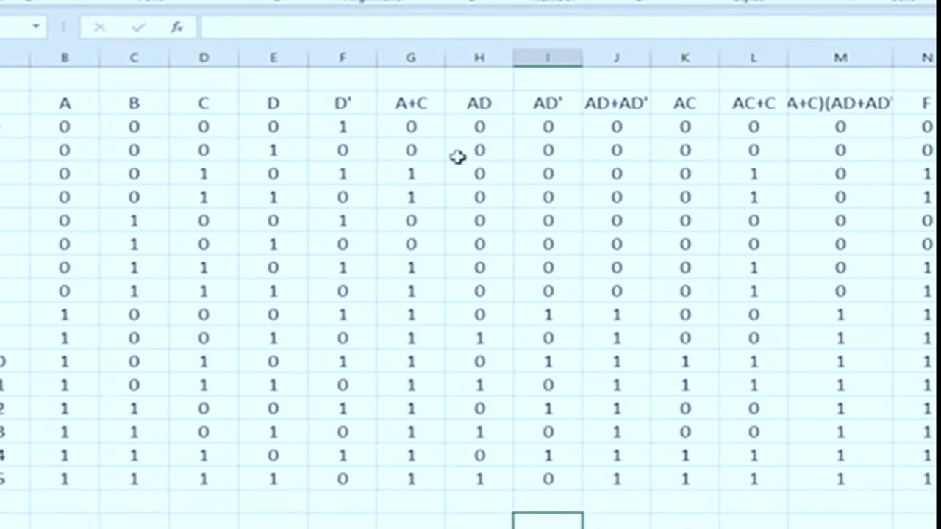
pyautogui.doubleClick(892, 56)
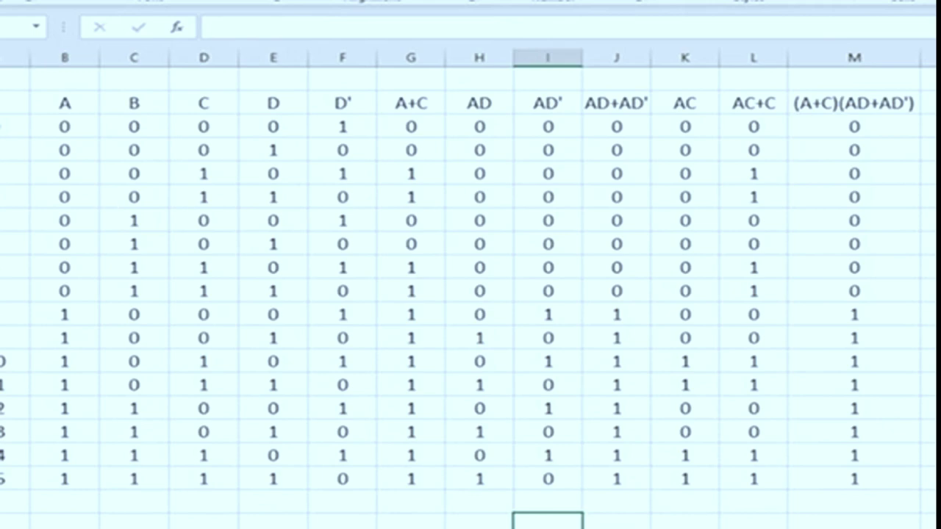
# Complete the function in cell A1 to read F=(A+C)(AD+AD')+AC+C
pyautogui.click(26, 79)
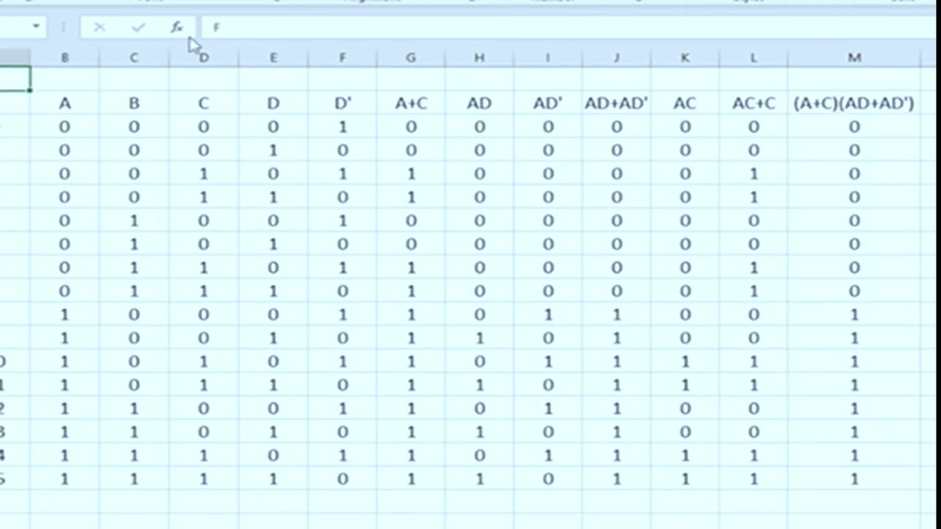
pyautogui.click(261, 26)
pyautogui.write('=')
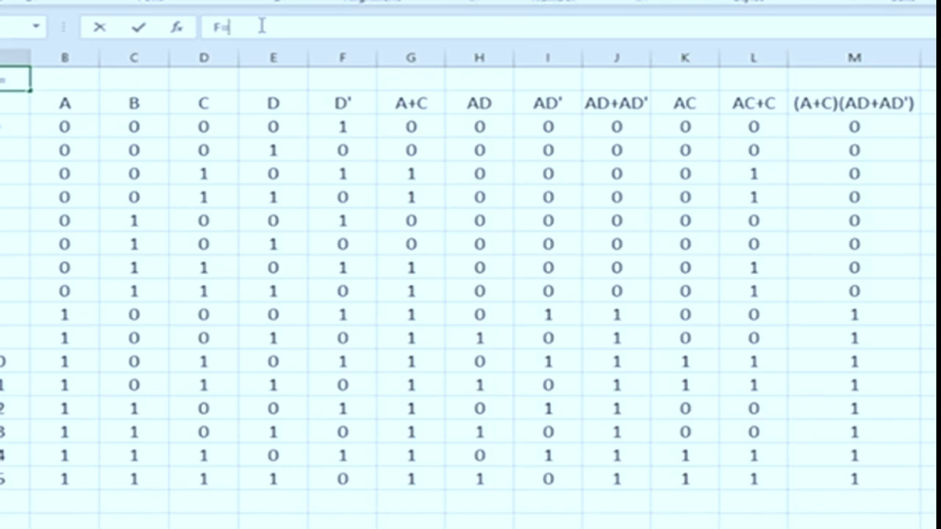
pyautogui.write('(A+C)')
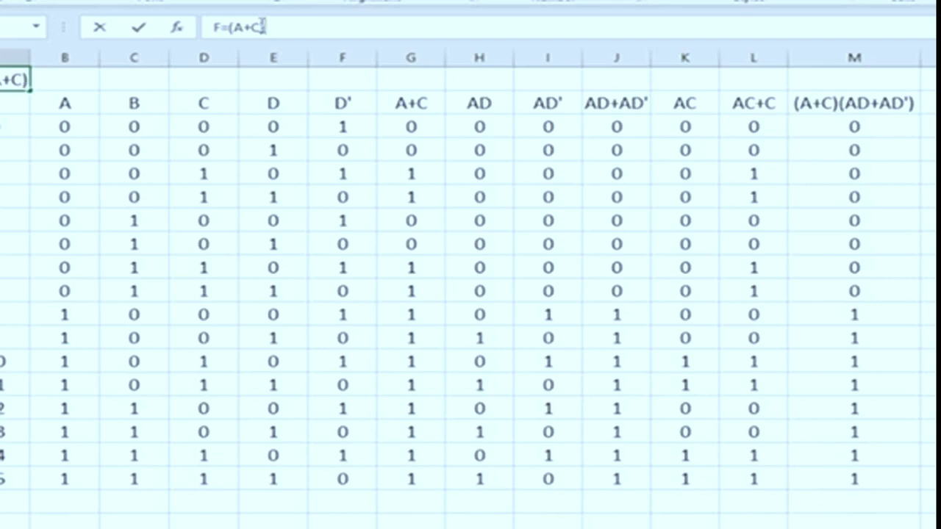
pyautogui.write('(A')
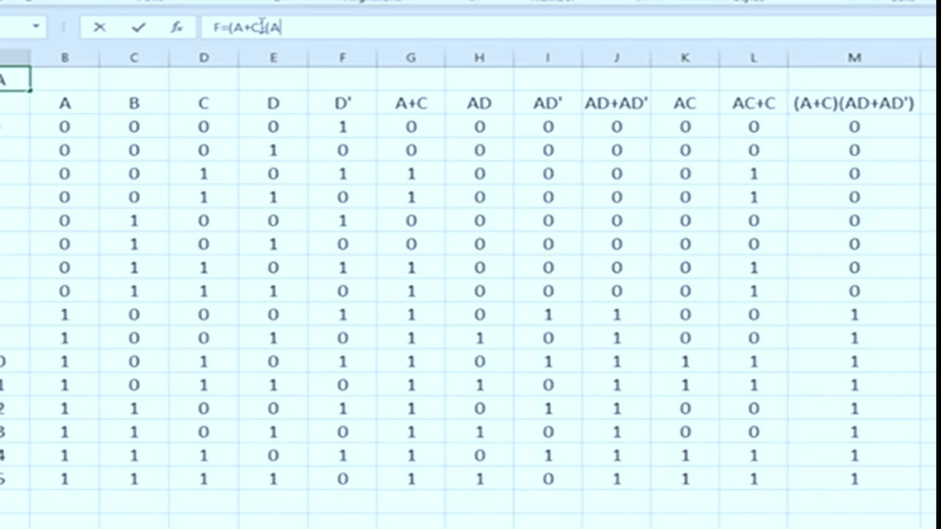
pyautogui.write('d')
pyautogui.press('BackSpace')
pyautogui.write('D+AD')
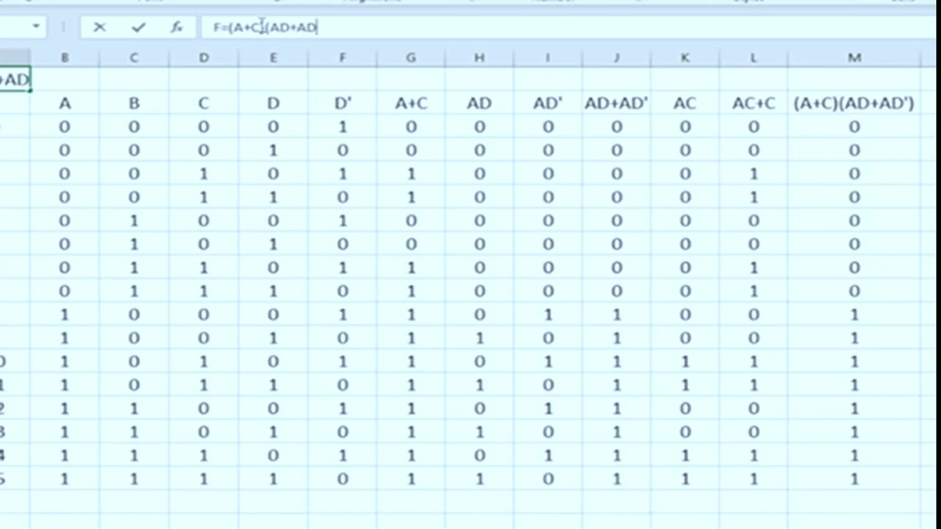
pyautogui.write("')")
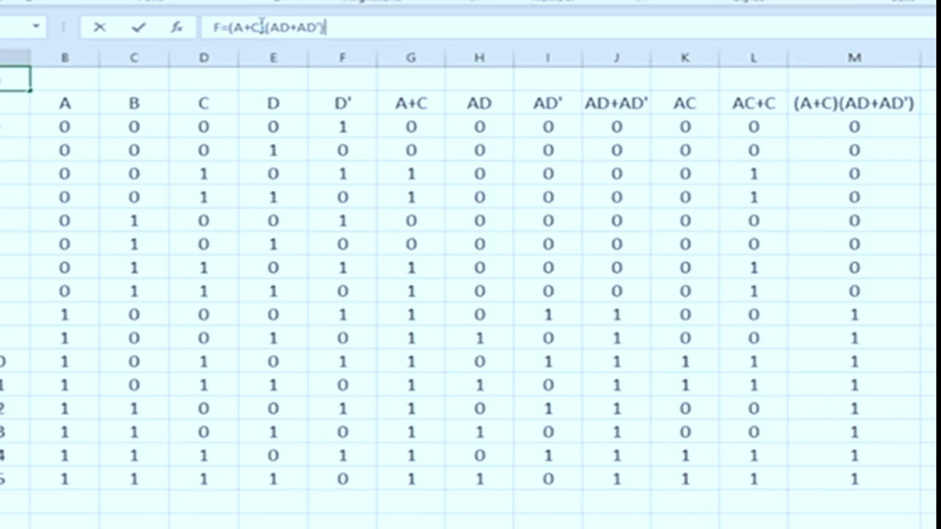
pyautogui.write('+AC+C')
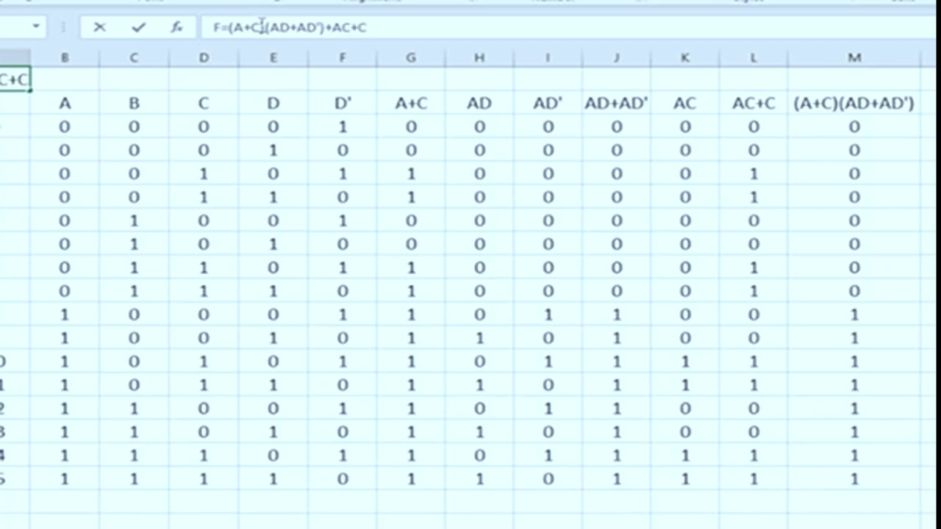
pyautogui.click(426, 354)
pyautogui.click(15, 79)
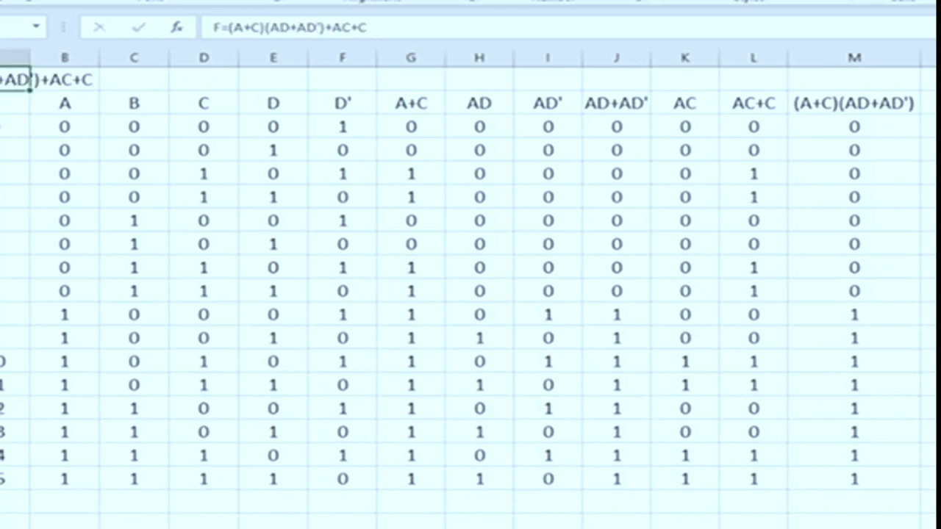
pyautogui.click(318, 482)
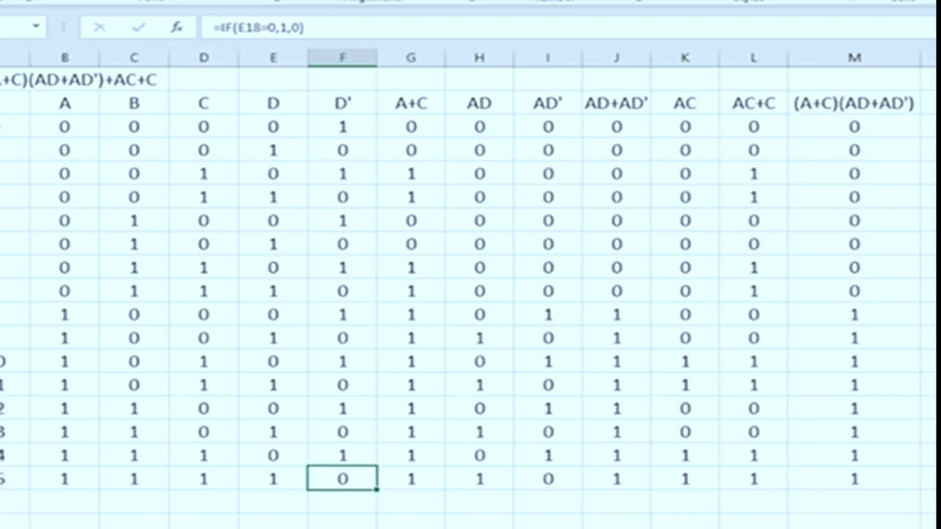
pyautogui.click(273, 502)
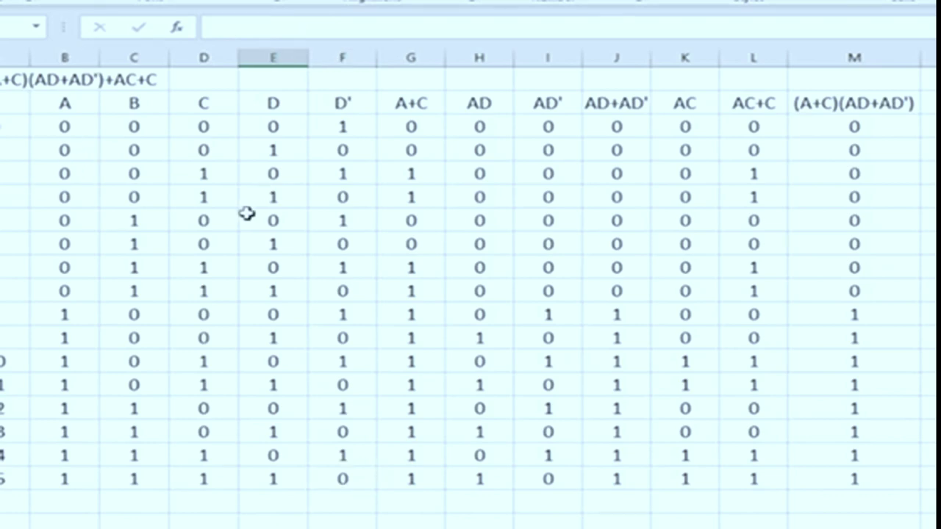
# Examine the input headers A to D against the function in A1, and the row numbers beside the truth table
pyautogui.moveTo(90, 103); pyautogui.dragTo(285, 103)
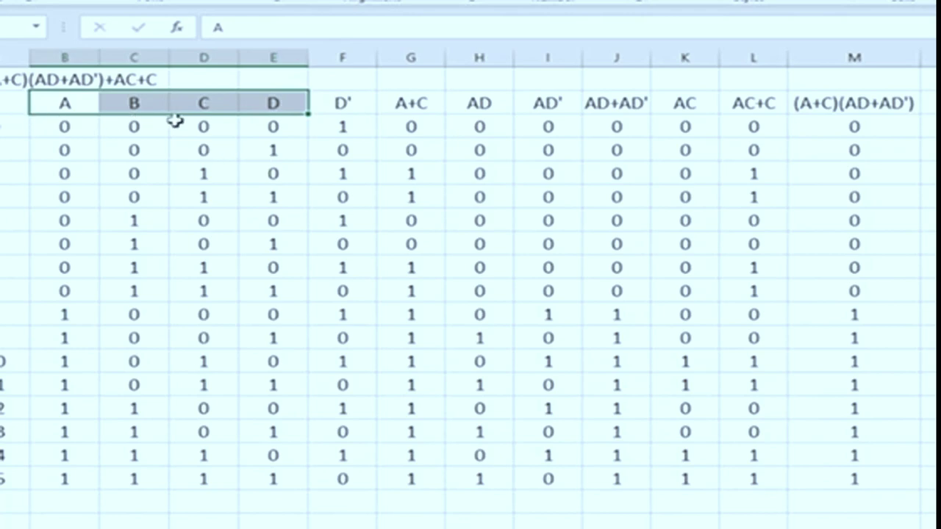
pyautogui.click(14, 79)
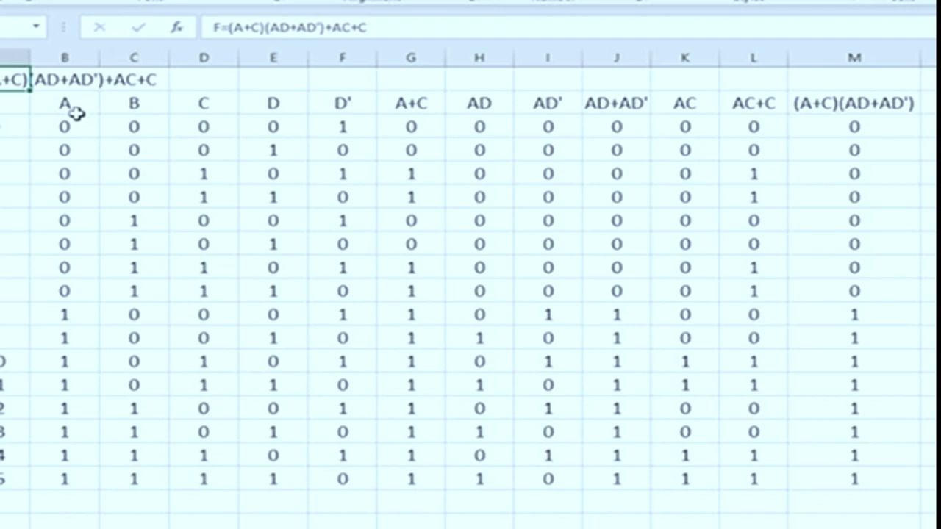
pyautogui.press('Down')
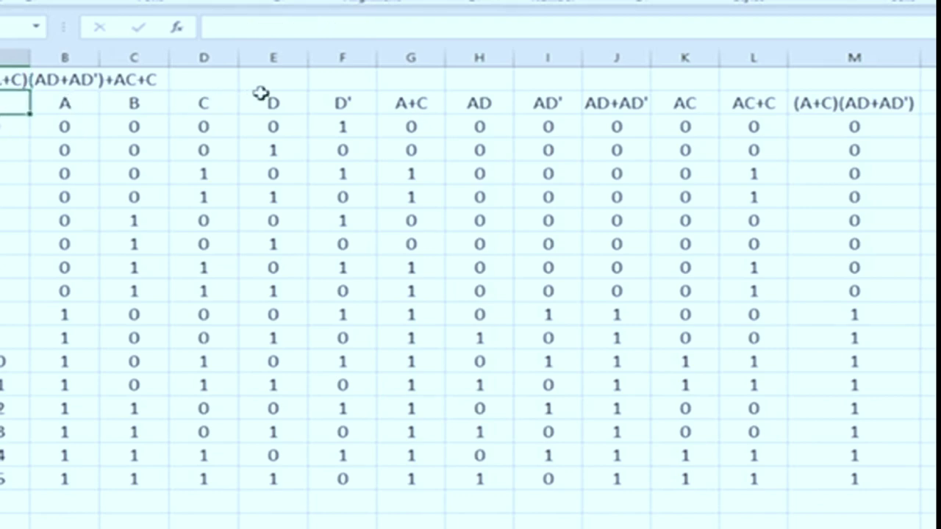
pyautogui.moveTo(15, 126); pyautogui.dragTo(4, 482)
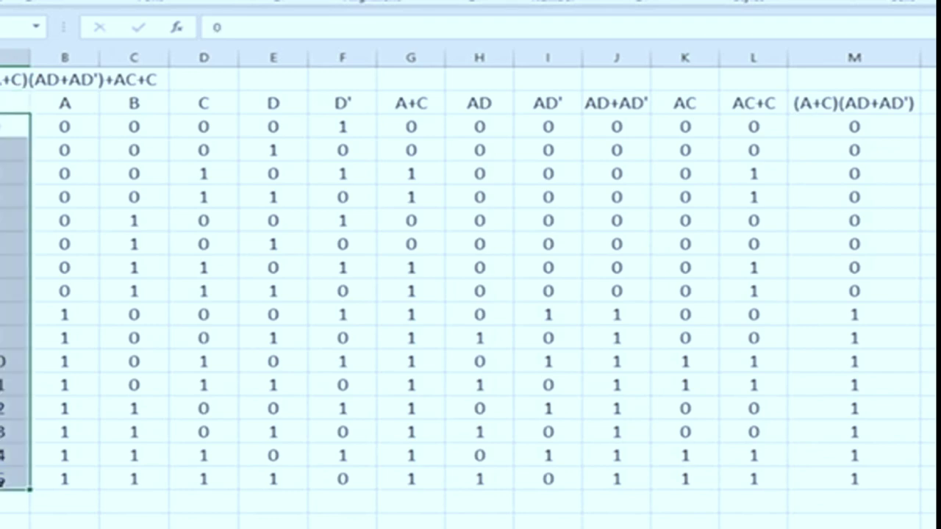
pyautogui.click(120, 506)
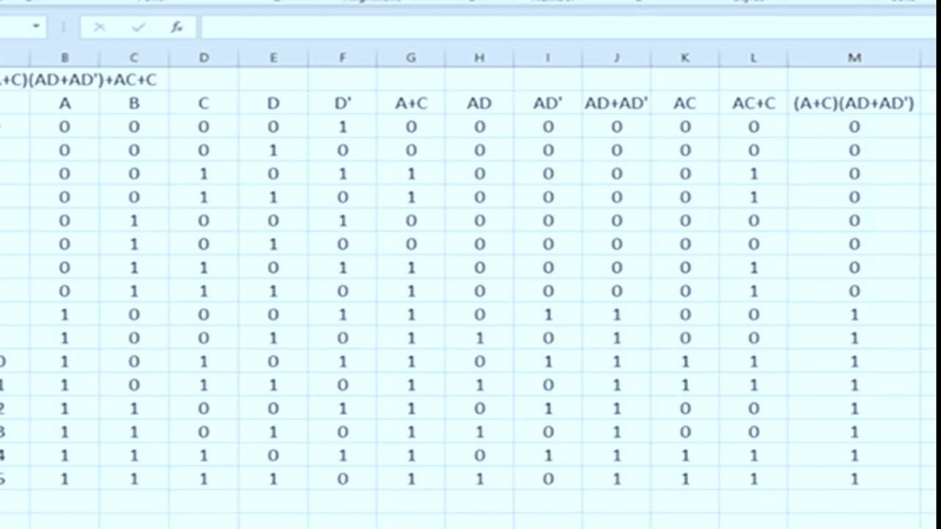
# Examine how 0s and 1s are grouped in the truth table's A input column and at the start of its B column
pyautogui.click(43, 291)
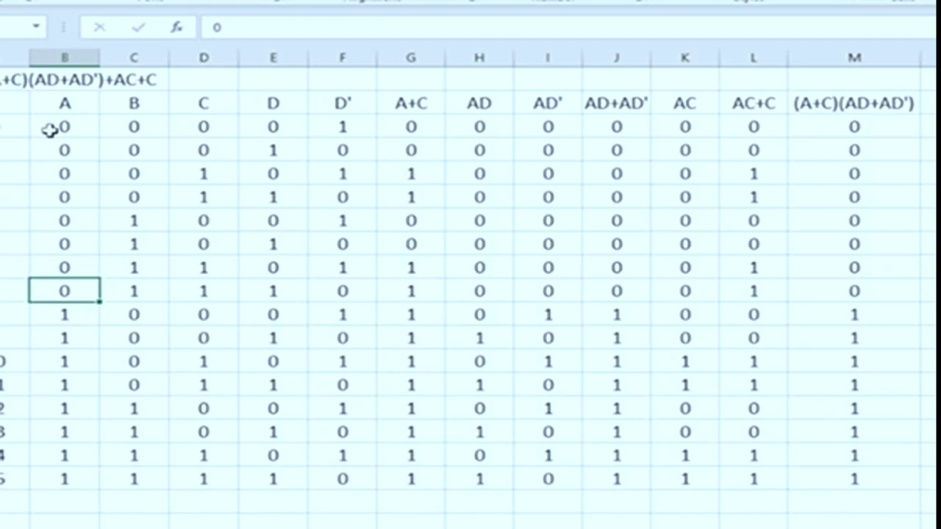
pyautogui.moveTo(51, 130); pyautogui.dragTo(60, 294)
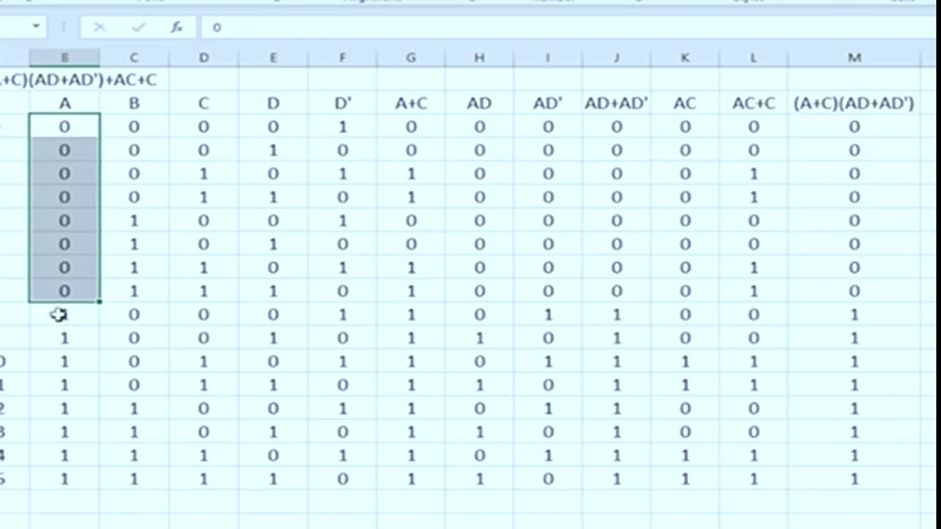
pyautogui.moveTo(58, 315); pyautogui.dragTo(62, 338)
pyautogui.moveTo(71, 450); pyautogui.dragTo(65, 480)
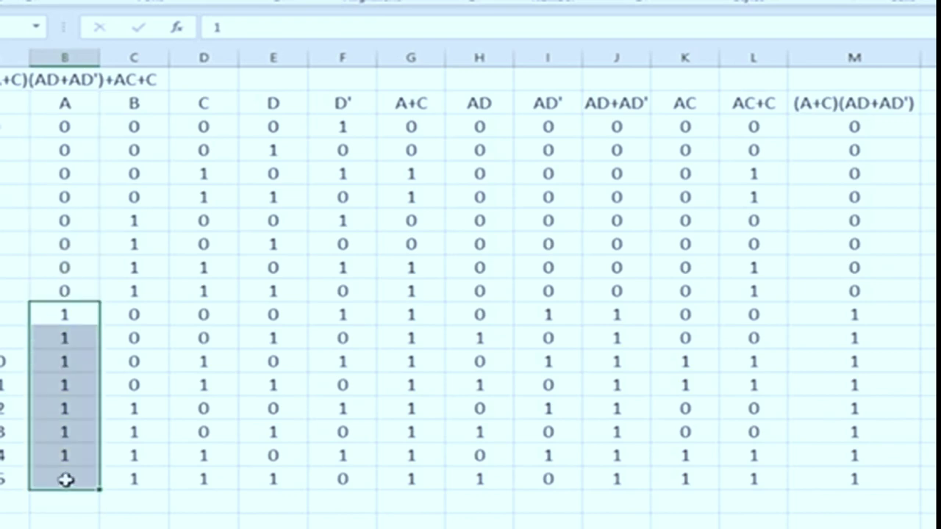
pyautogui.click(221, 497)
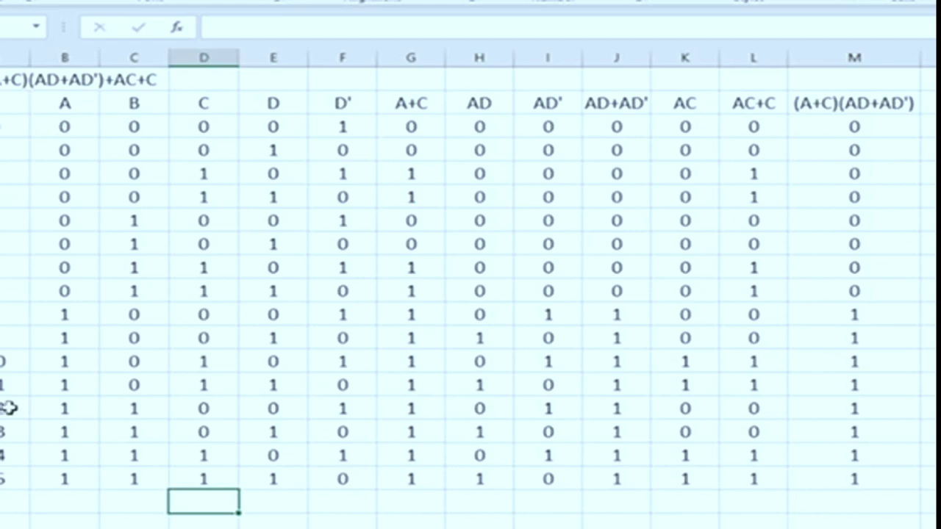
pyautogui.moveTo(64, 126); pyautogui.dragTo(66, 475)
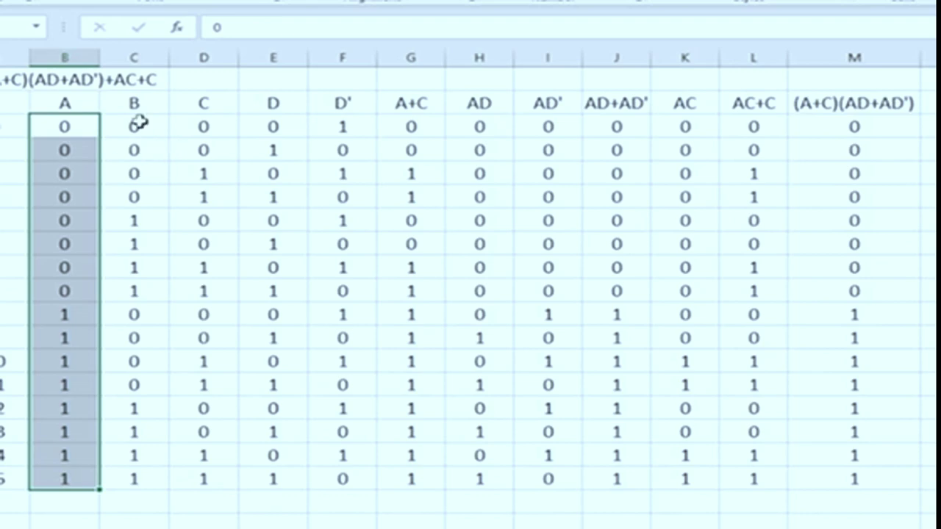
pyautogui.moveTo(136, 122); pyautogui.dragTo(147, 200)
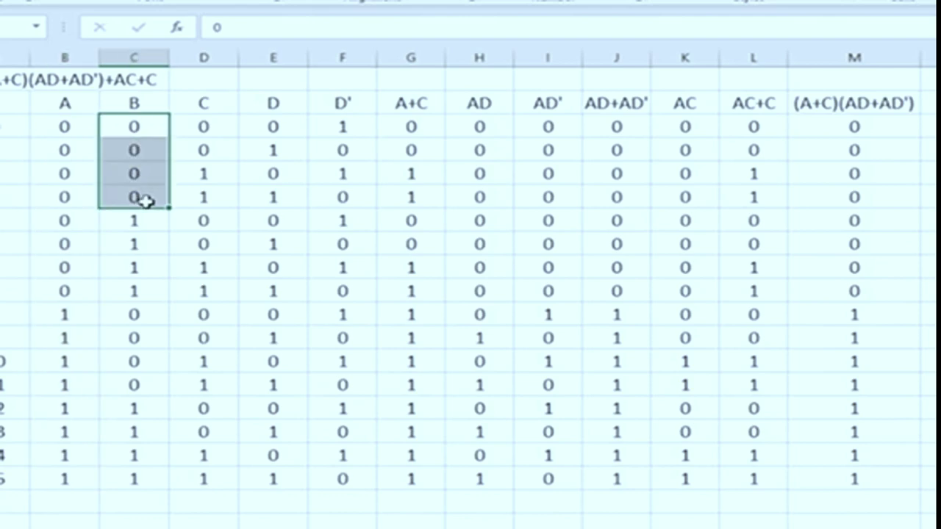
pyautogui.click(273, 200)
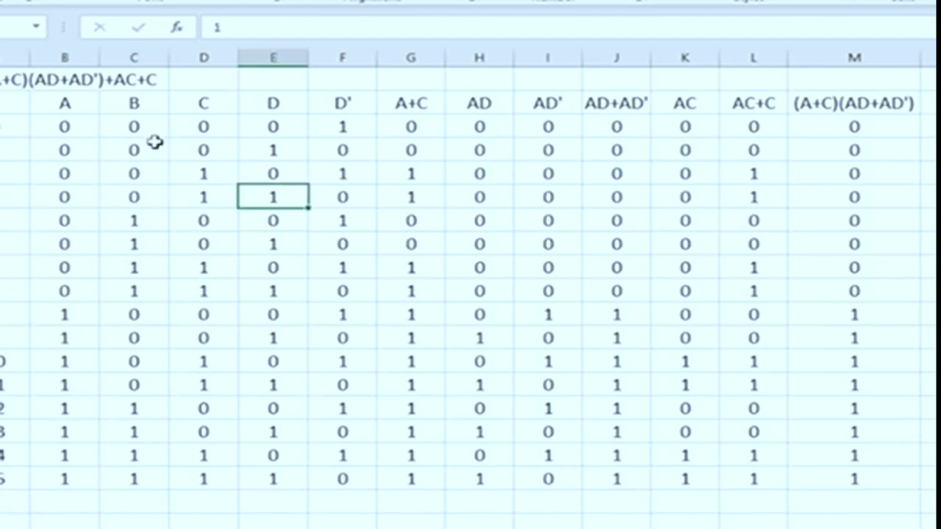
pyautogui.moveTo(137, 131); pyautogui.dragTo(134, 193)
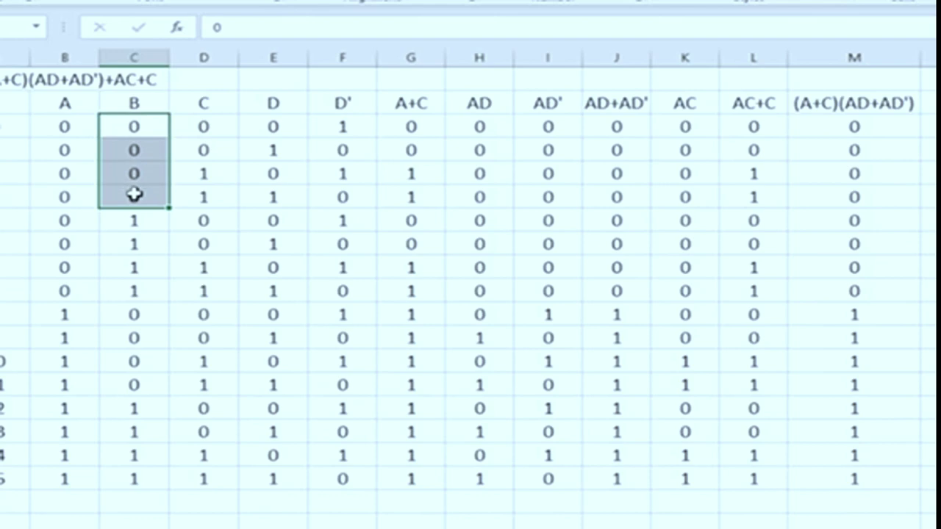
# Read the input bits of the first two truth table rows from D back to A as binary numbers
pyautogui.click(281, 133)
pyautogui.click(206, 130)
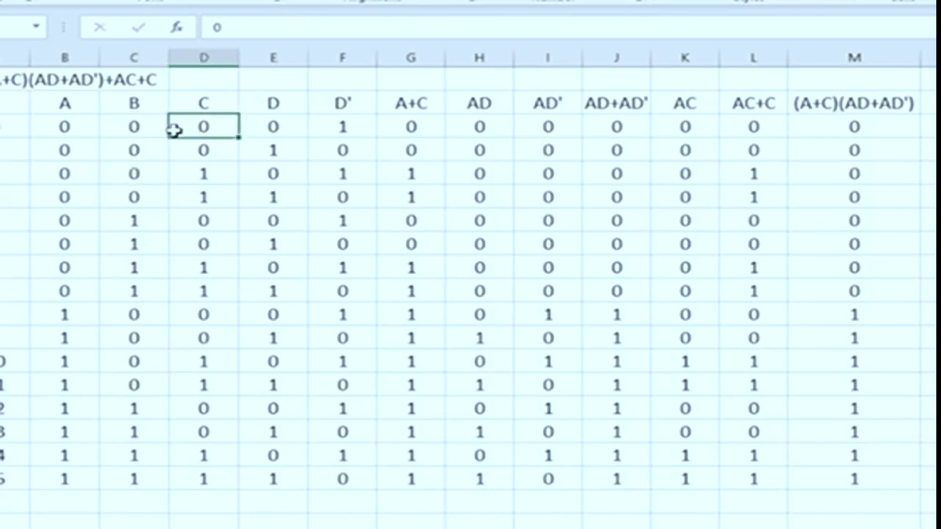
pyautogui.click(114, 132)
pyautogui.click(52, 137)
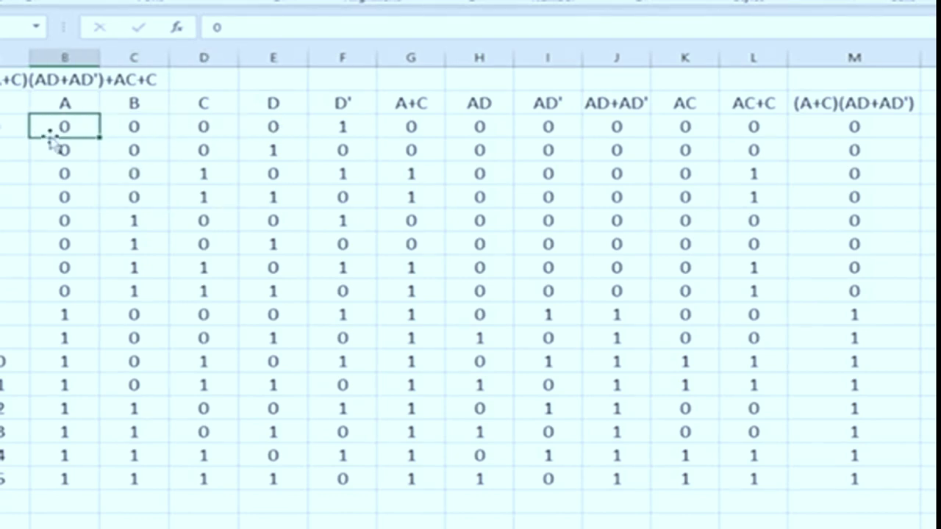
pyautogui.click(273, 524)
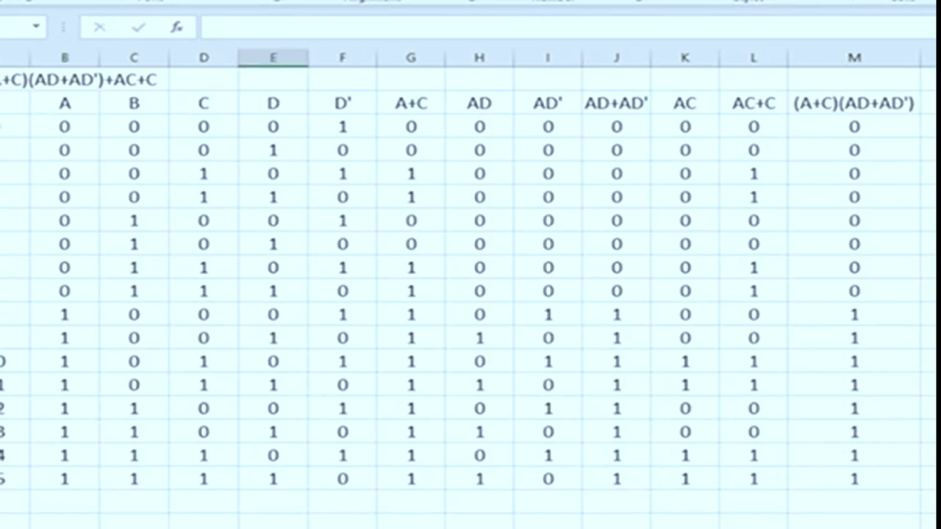
pyautogui.click(280, 149)
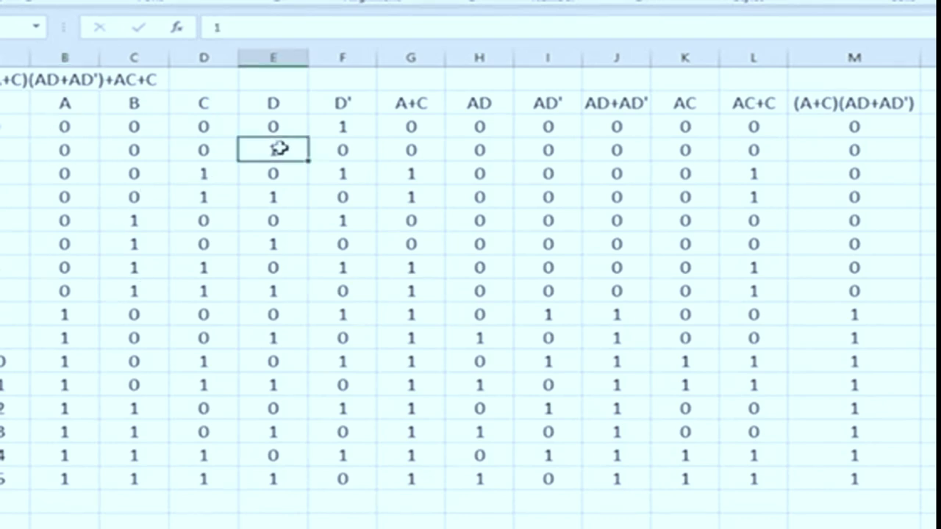
pyautogui.click(200, 148)
pyautogui.click(140, 149)
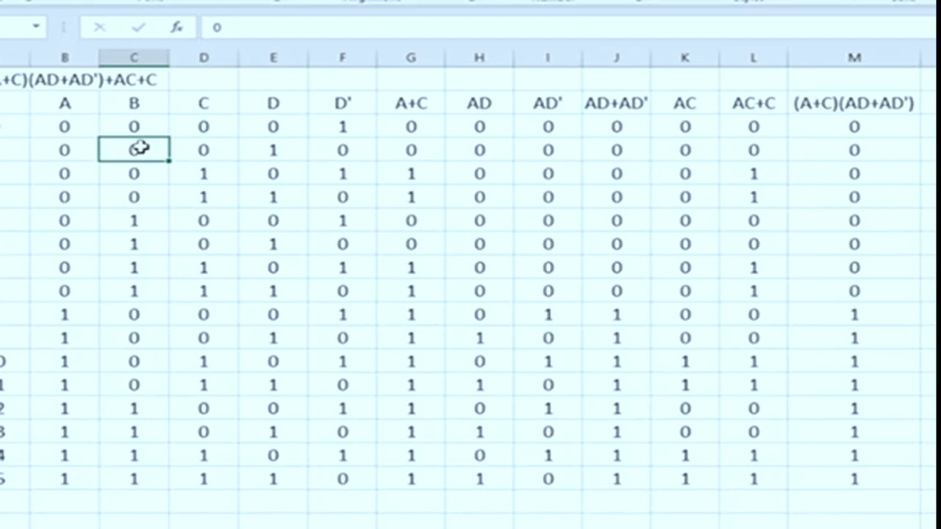
pyautogui.click(35, 146)
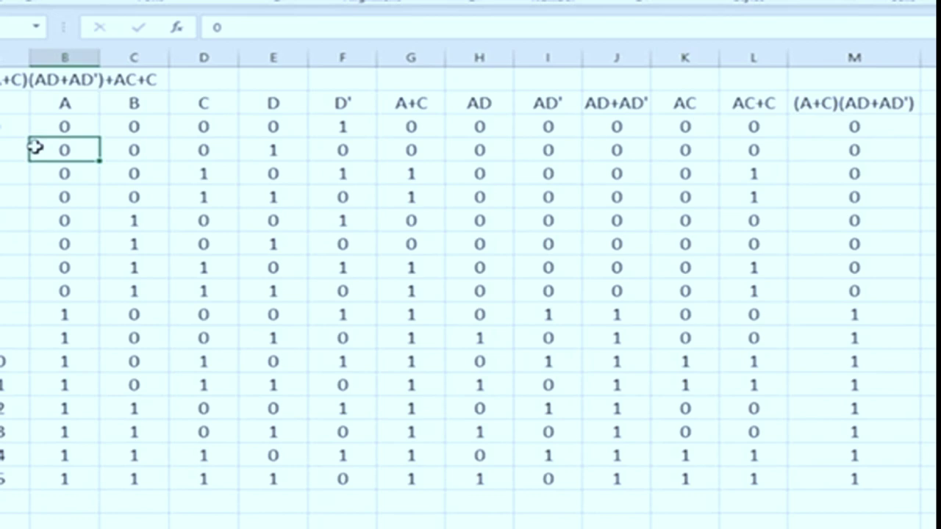
# Highlight the A to D input combinations in the first two rows of the truth table
pyautogui.moveTo(74, 124); pyautogui.dragTo(285, 129)
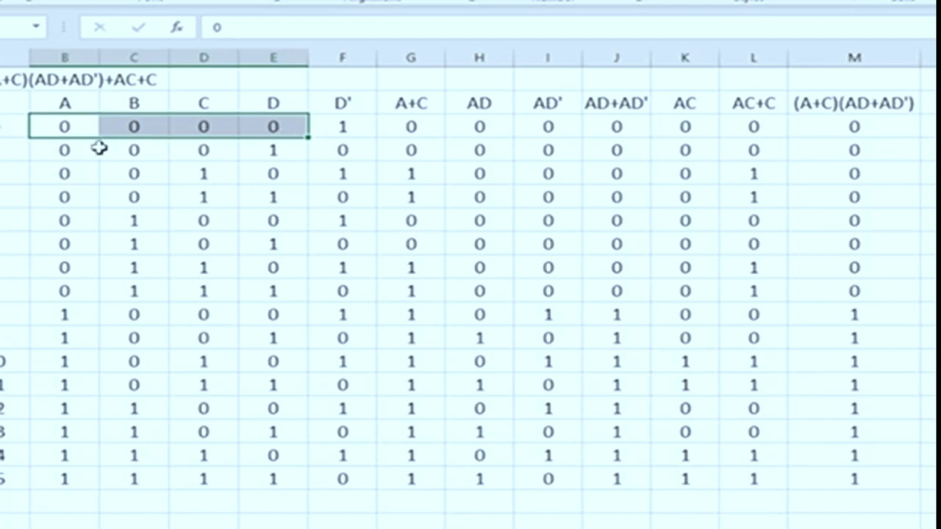
pyautogui.moveTo(78, 149); pyautogui.dragTo(270, 151)
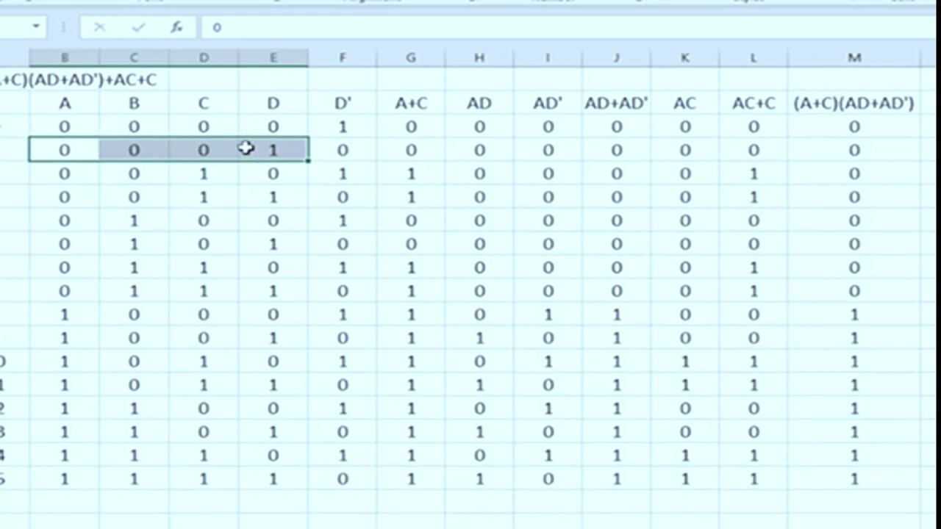
pyautogui.click(173, 268)
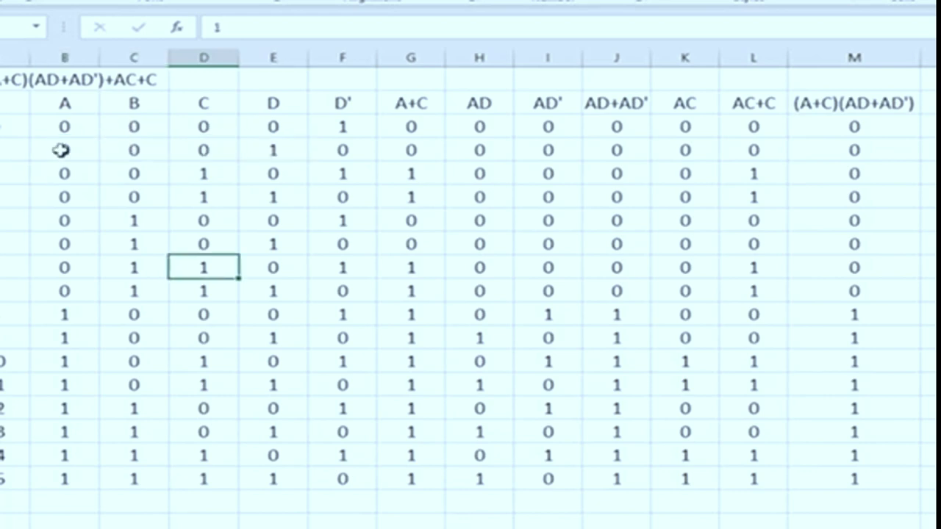
# Compare how the 0s and 1s are grouped in the full A input column and the full B input column
pyautogui.moveTo(60, 126); pyautogui.dragTo(42, 287)
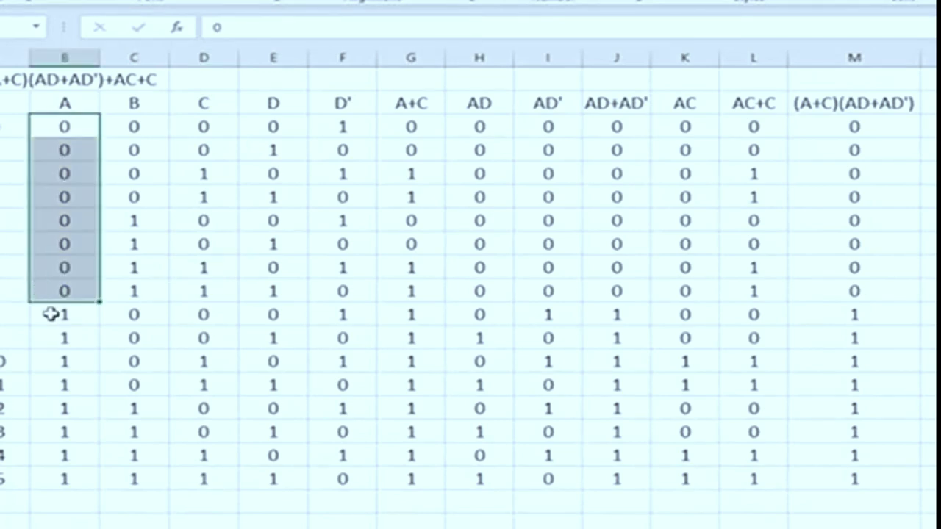
pyautogui.moveTo(46, 315); pyautogui.dragTo(51, 475)
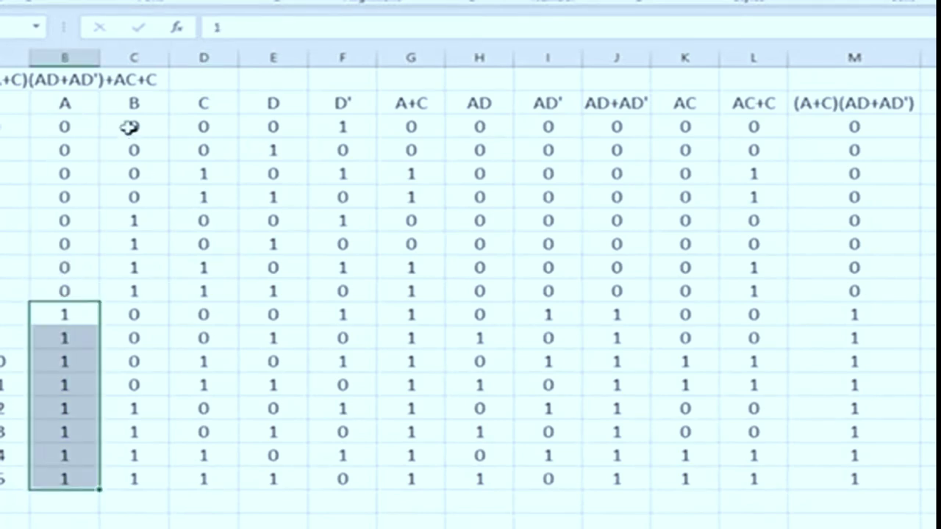
pyautogui.moveTo(132, 127); pyautogui.dragTo(118, 187)
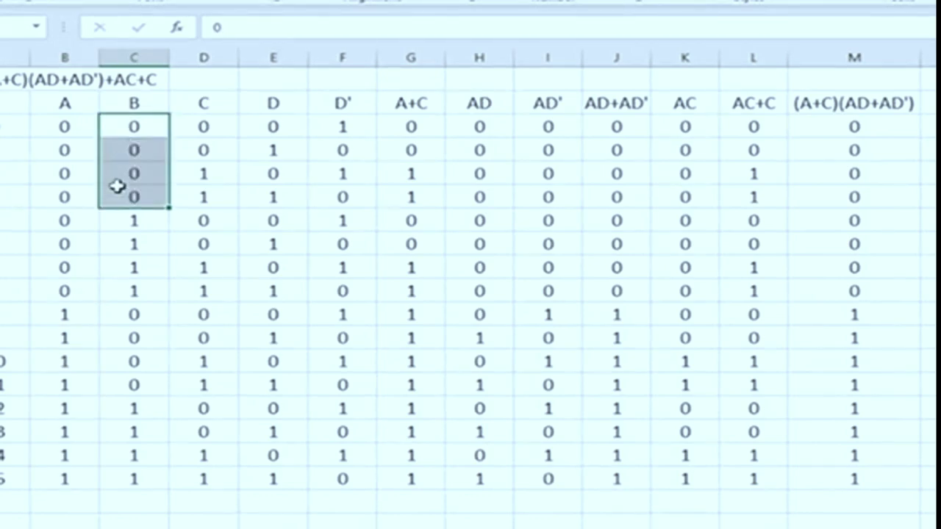
pyautogui.moveTo(131, 219); pyautogui.dragTo(116, 376)
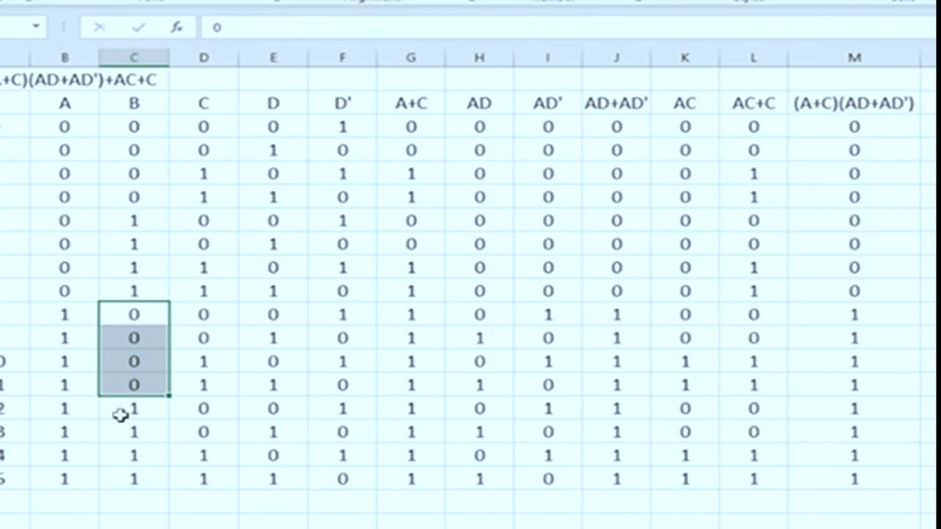
pyautogui.moveTo(119, 410); pyautogui.dragTo(123, 487)
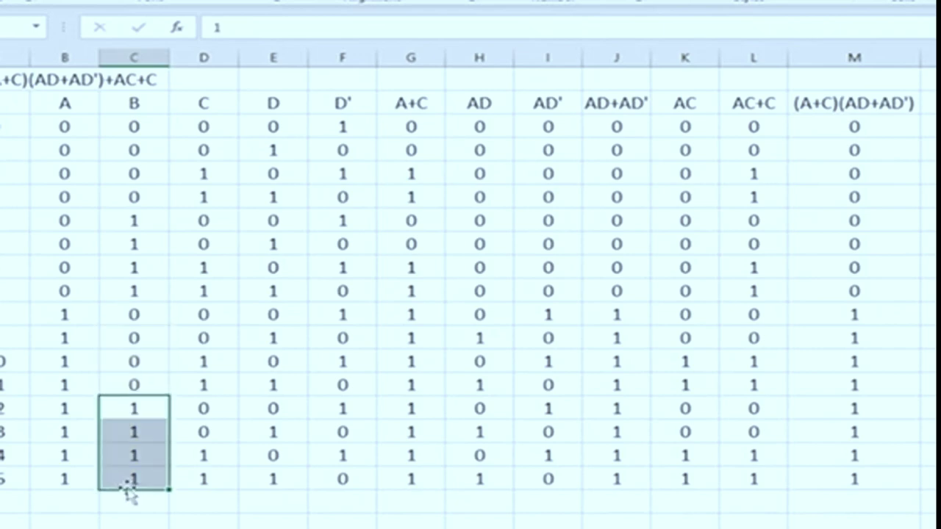
# Examine how 0s and 1s alternate in the C and D input columns down to the last truth table row
pyautogui.click(196, 126)
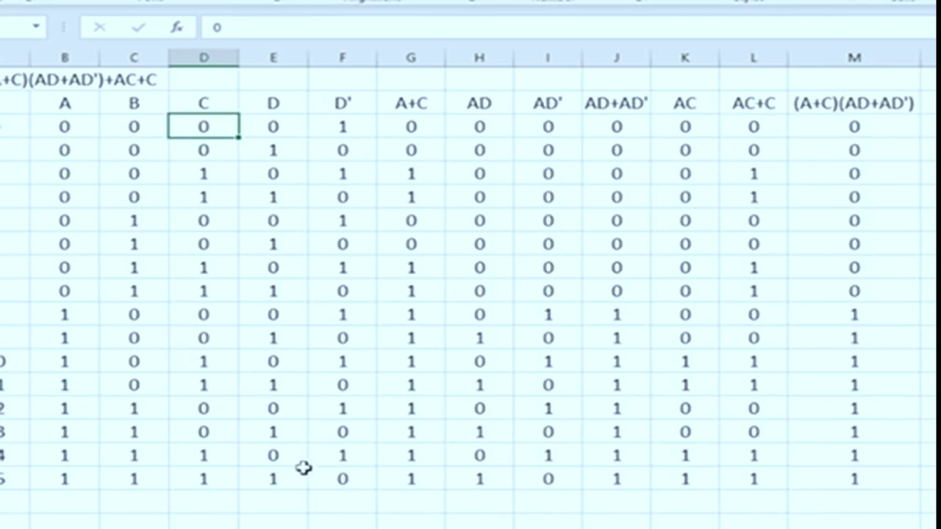
pyautogui.moveTo(274, 126); pyautogui.dragTo(276, 152)
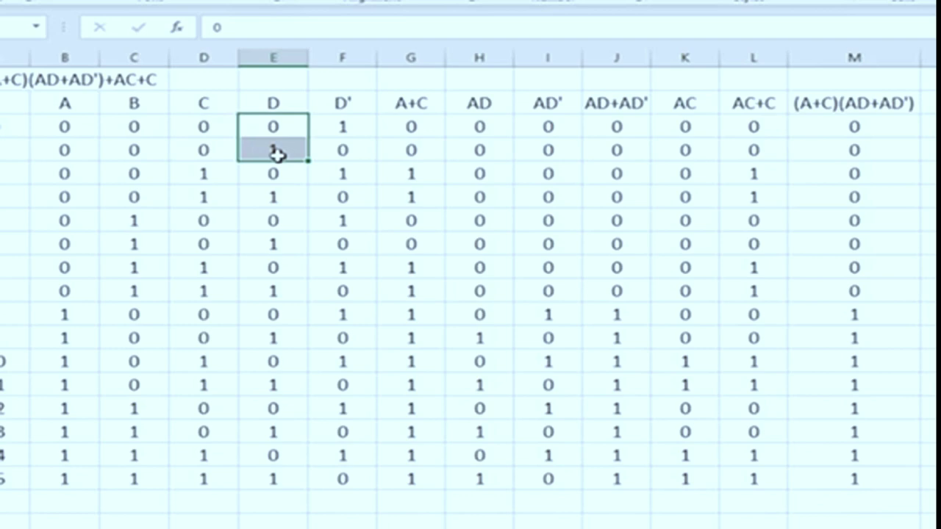
pyautogui.click(276, 197)
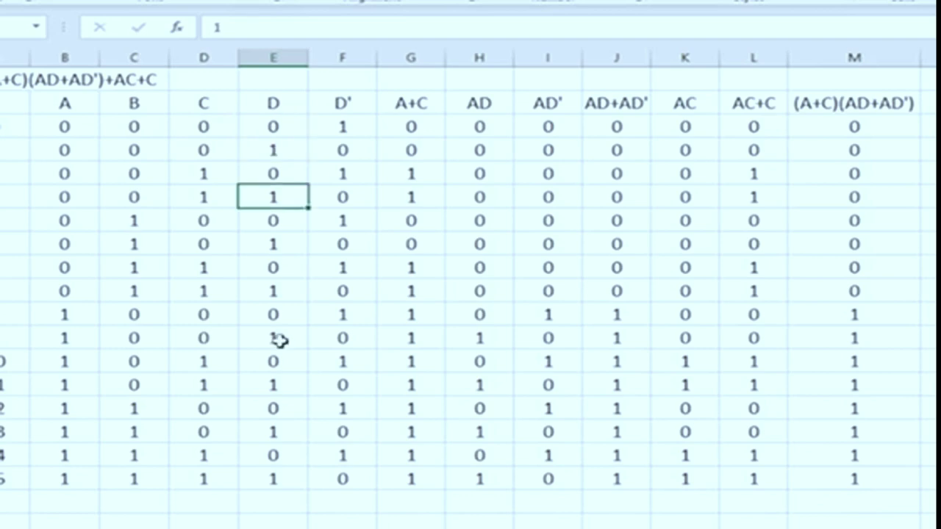
pyautogui.click(304, 499)
pyautogui.click(291, 472)
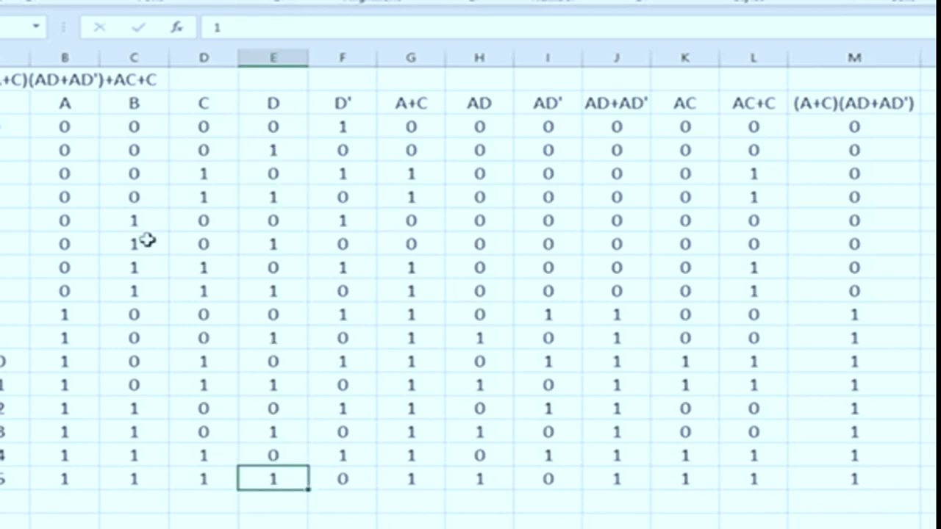
# Freeze the worksheet's columns up to column E, which holds input D
pyautogui.click(342, 57)
pyautogui.click(416, 267)
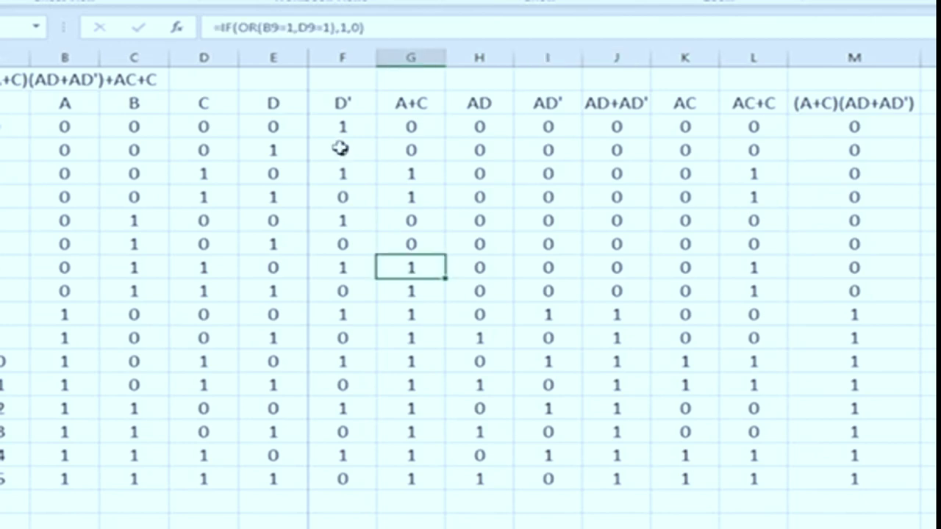
# Compare the D' column and its IF formulas with the D input column to see how each bit is inverted
pyautogui.click(347, 109)
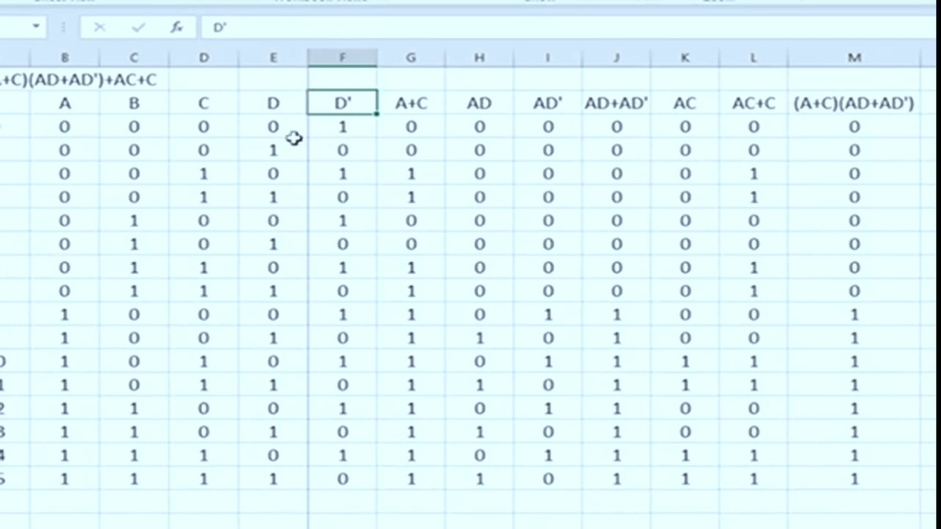
pyautogui.moveTo(280, 131); pyautogui.dragTo(246, 479)
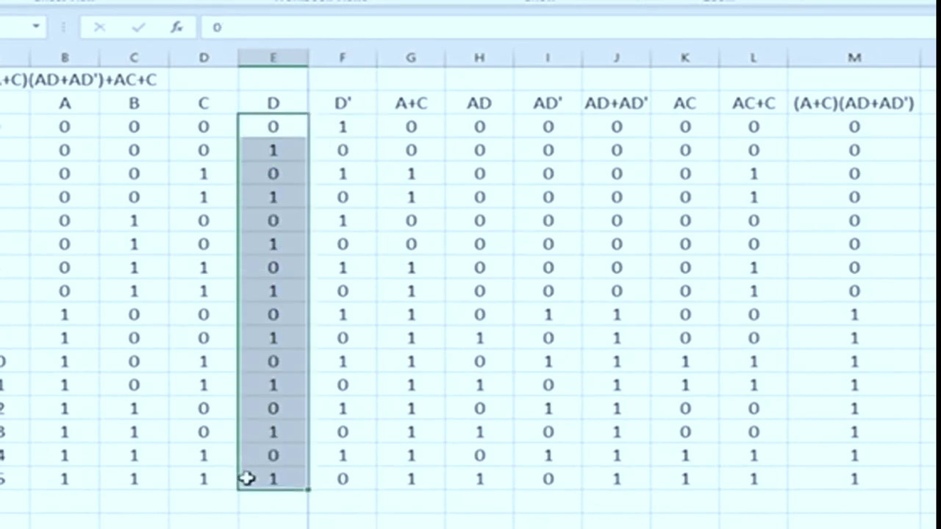
pyautogui.click(342, 125)
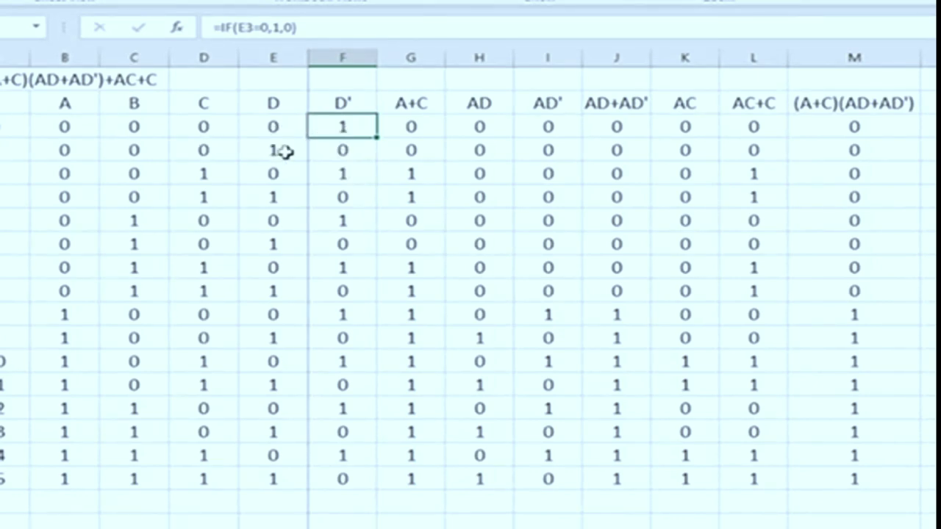
pyautogui.click(340, 180)
pyautogui.click(343, 195)
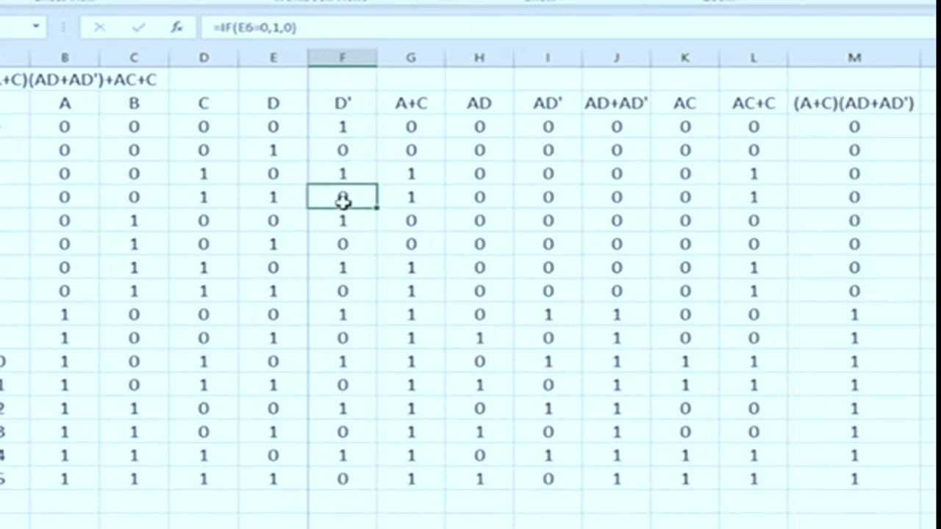
pyautogui.click(350, 218)
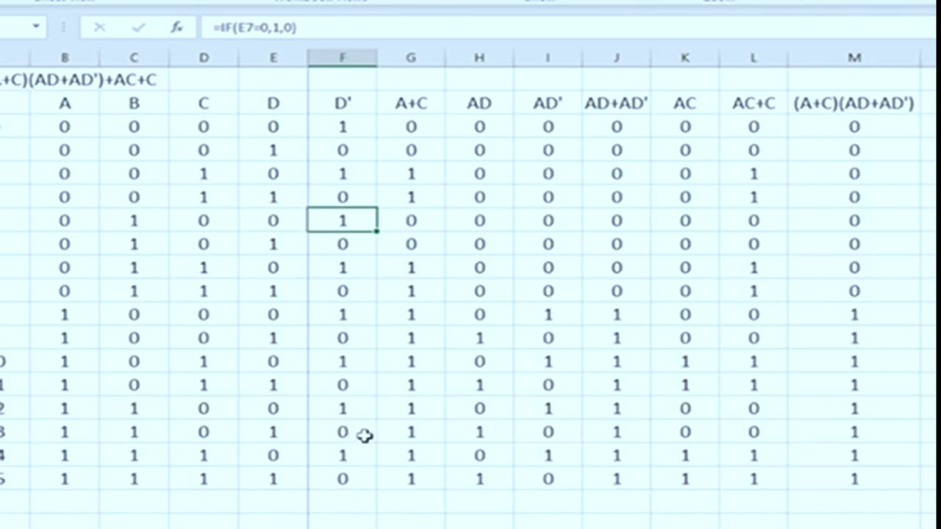
pyautogui.click(422, 506)
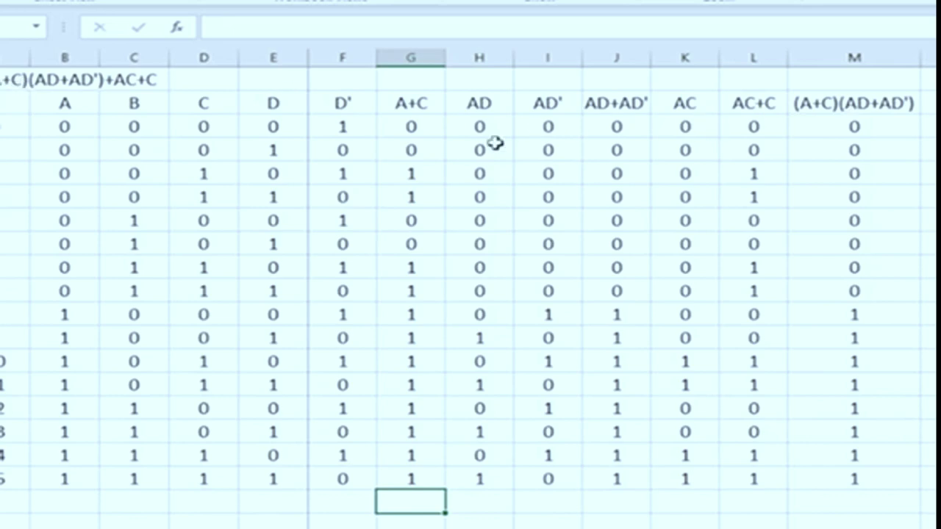
# Examine the A+C column and its OR formula, and highlight the A and C input columns it depends on
pyautogui.click(434, 128)
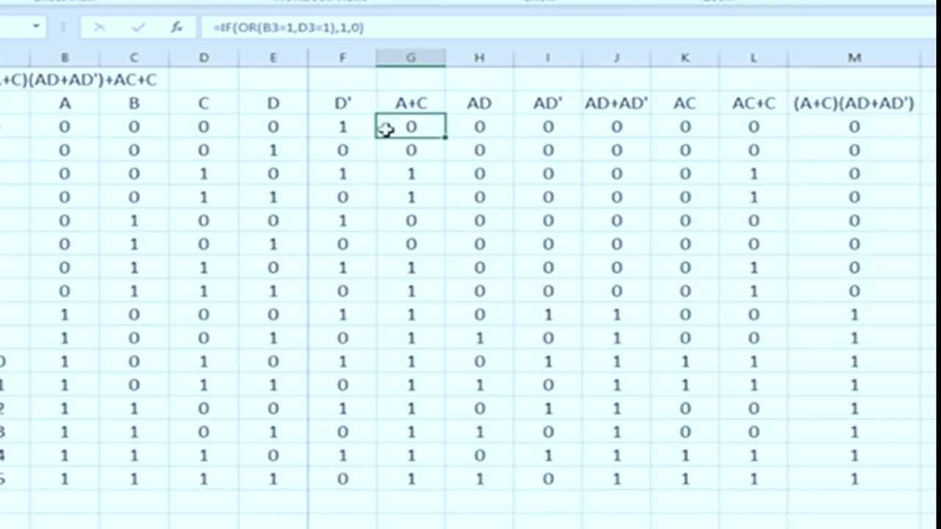
pyautogui.moveTo(417, 126); pyautogui.dragTo(417, 474)
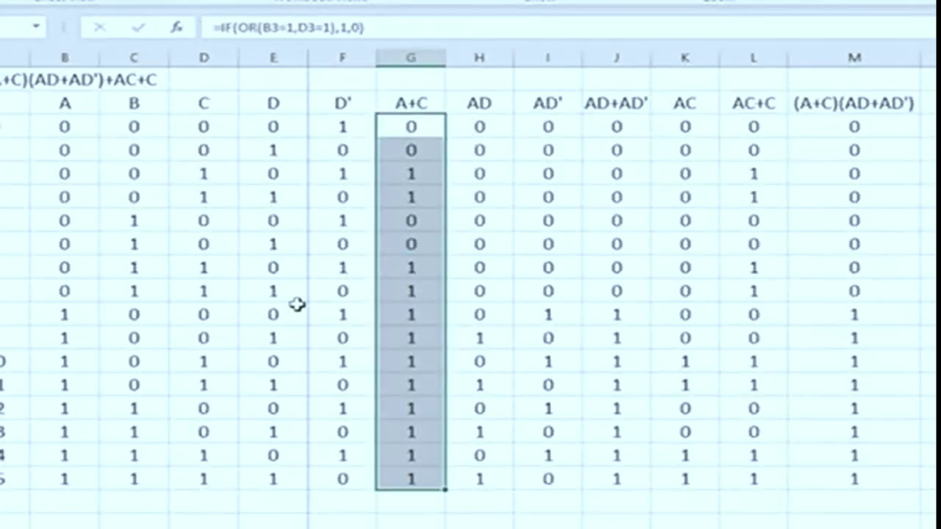
pyautogui.moveTo(35, 125); pyautogui.dragTo(33, 173)
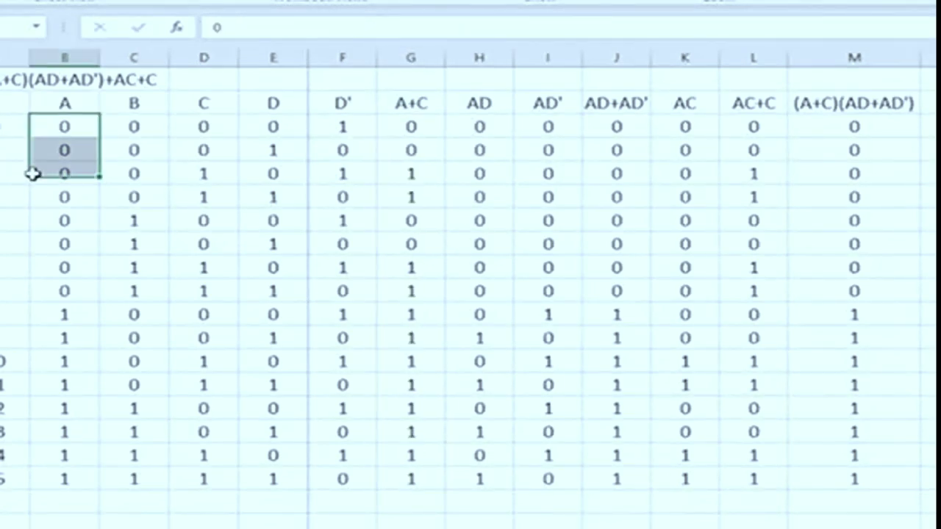
pyautogui.hotkey('ctrl', 'shift', 'Down')
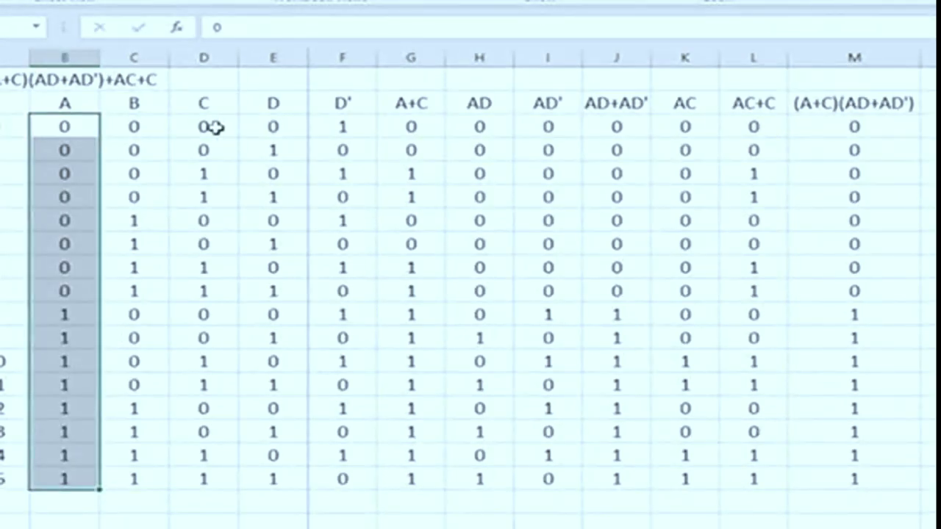
pyautogui.moveTo(213, 127); pyautogui.dragTo(200, 478)
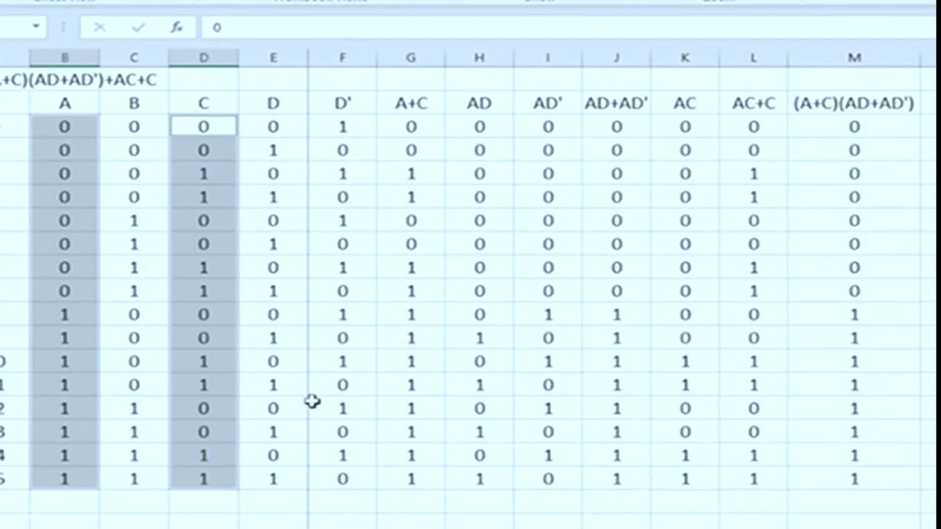
# Check the A+C results row by row against the C bits and against the 1s in the lower half of column A
pyautogui.click(426, 129)
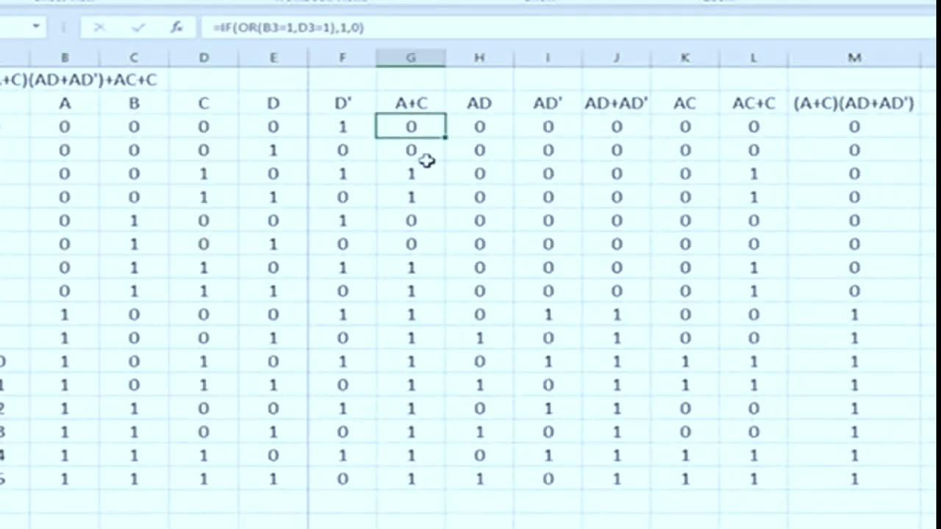
pyautogui.click(440, 158)
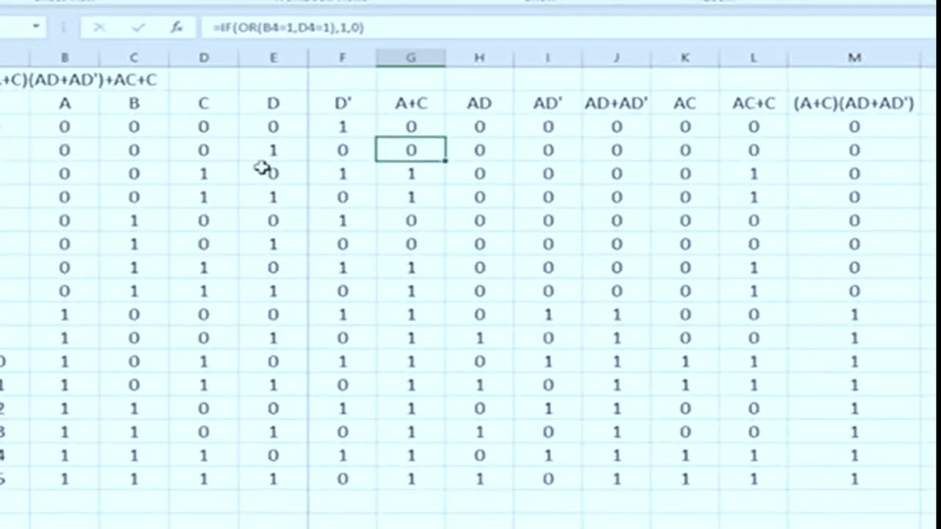
pyautogui.click(231, 174)
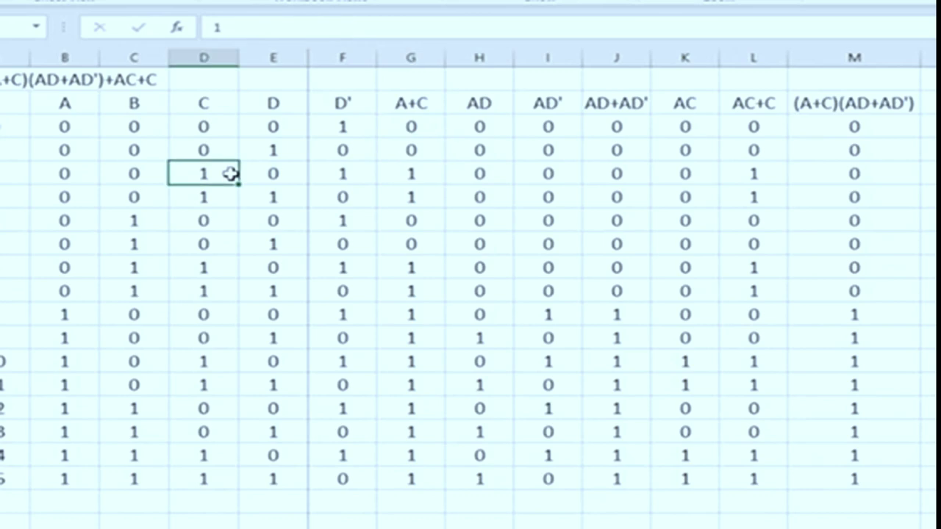
pyautogui.click(231, 215)
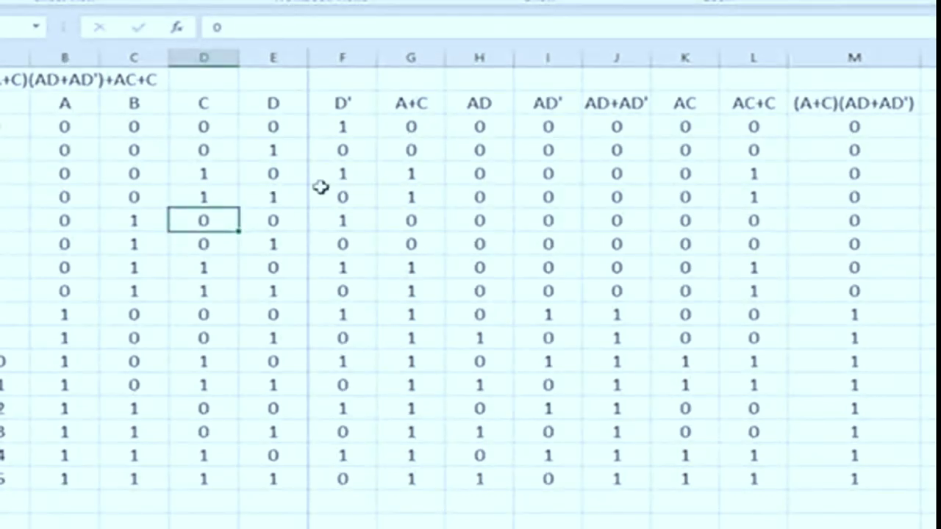
pyautogui.click(224, 191)
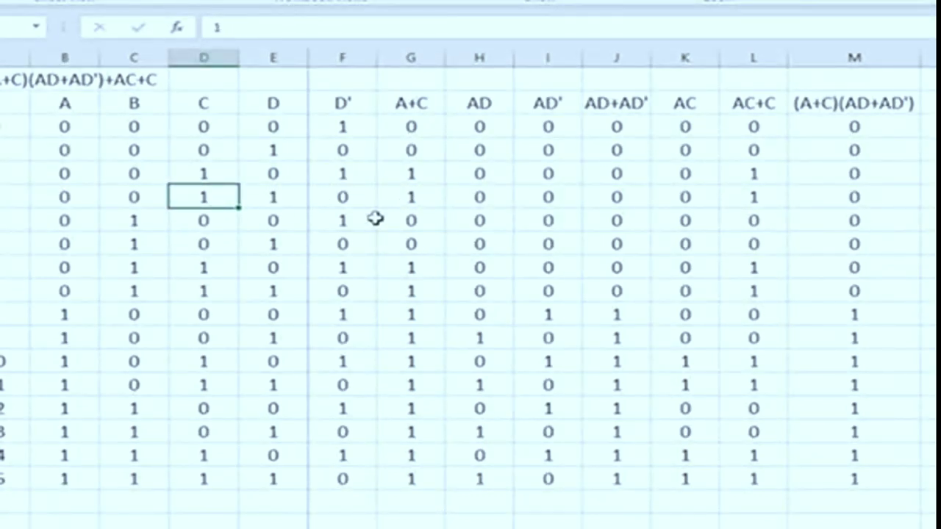
pyautogui.click(212, 267)
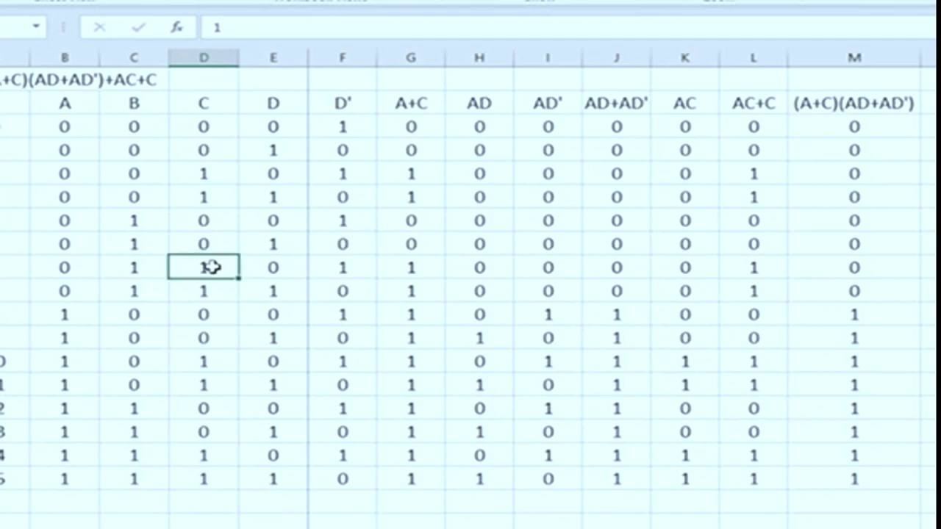
pyautogui.click(211, 241)
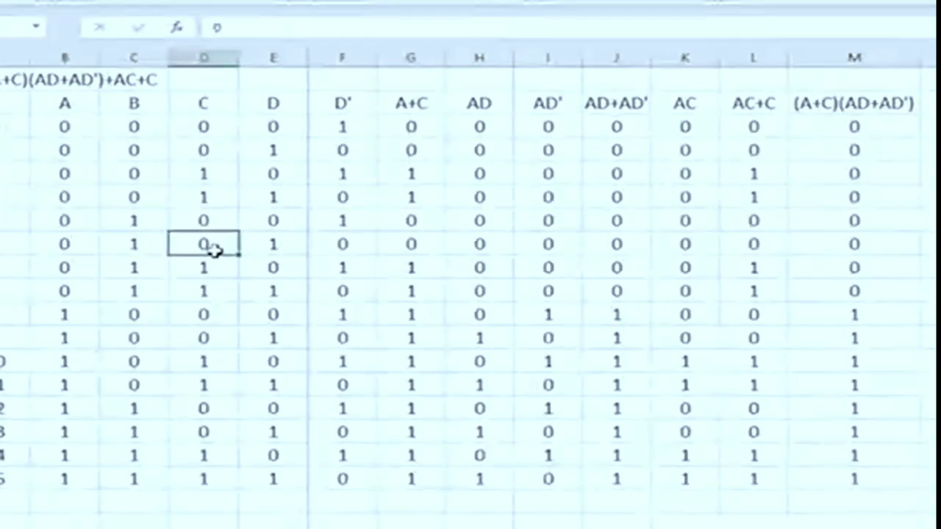
pyautogui.click(211, 266)
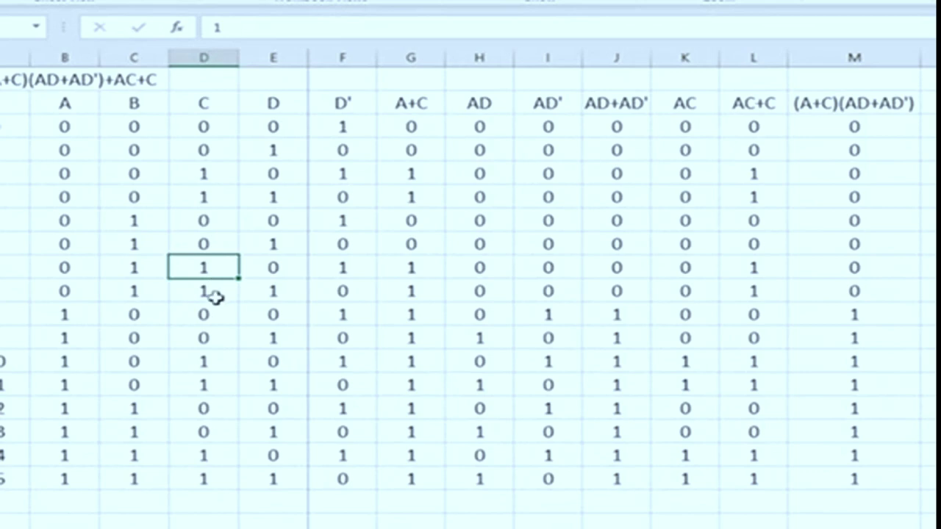
pyautogui.click(215, 296)
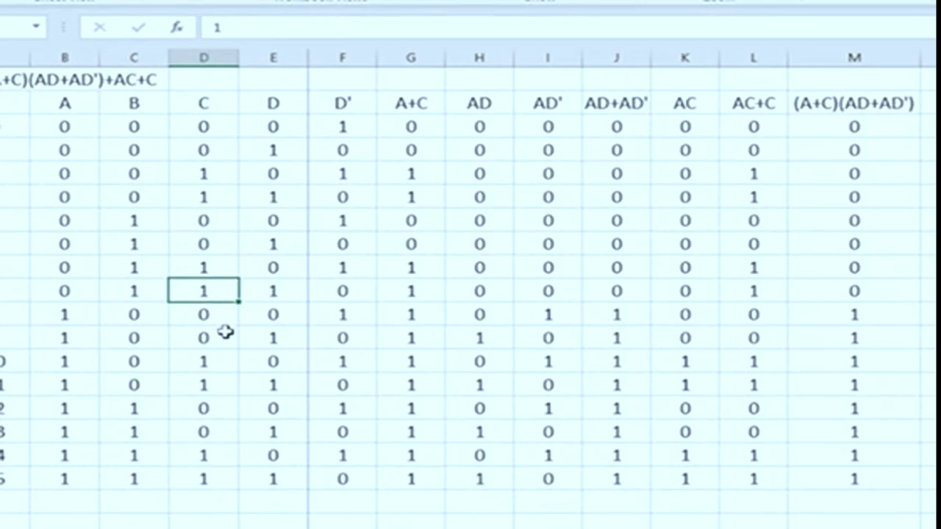
pyautogui.click(84, 318)
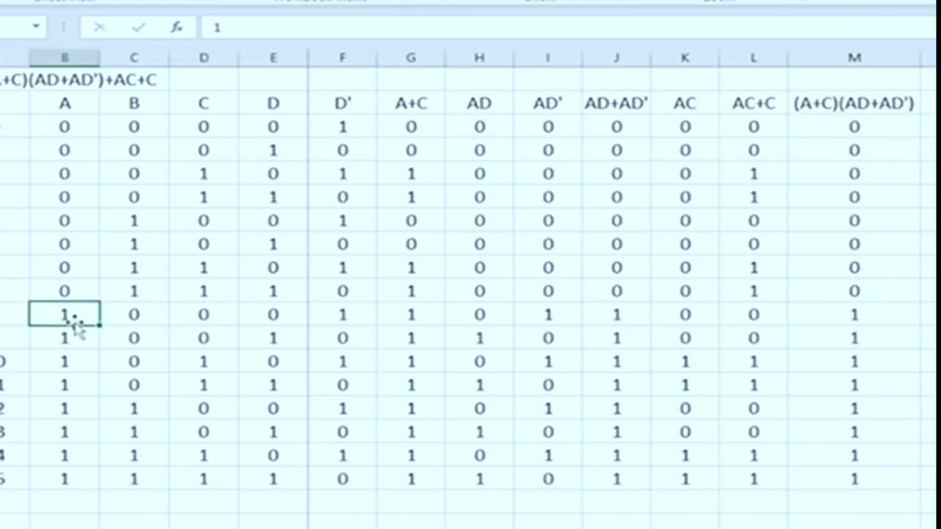
pyautogui.moveTo(74, 316); pyautogui.dragTo(66, 479)
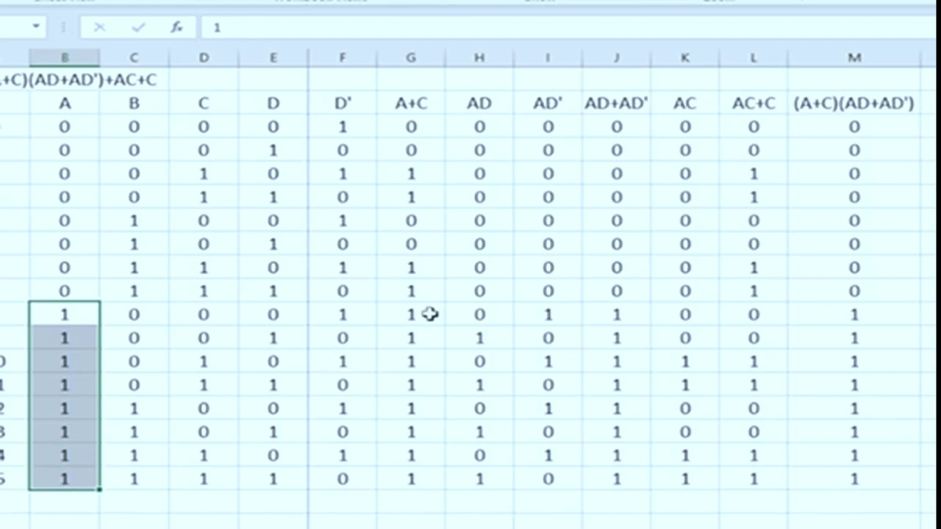
# Highlight the lower-half A+C results, then highlight the A and D inputs and inspect the first AD cell's AND formula
pyautogui.moveTo(431, 315); pyautogui.dragTo(395, 491)
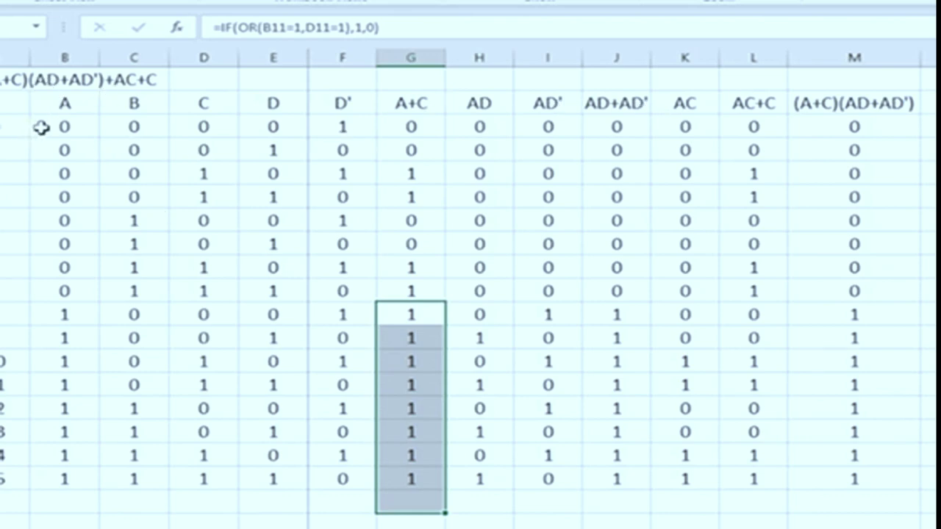
pyautogui.moveTo(65, 126); pyautogui.dragTo(71, 507)
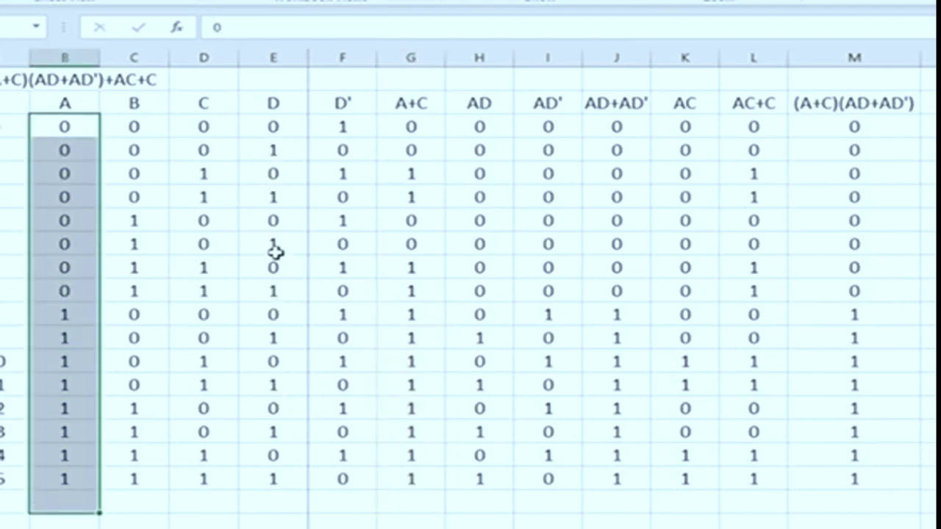
pyautogui.keyDown('ctrl'); pyautogui.click(269, 123); pyautogui.keyUp('ctrl')
pyautogui.keyDown('shift'); pyautogui.click(268, 476); pyautogui.keyUp('shift')
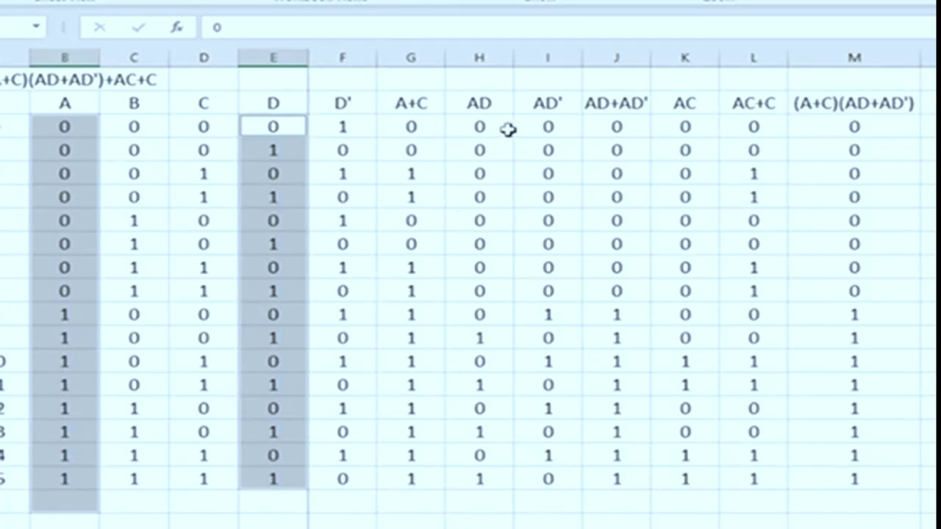
pyautogui.click(481, 128)
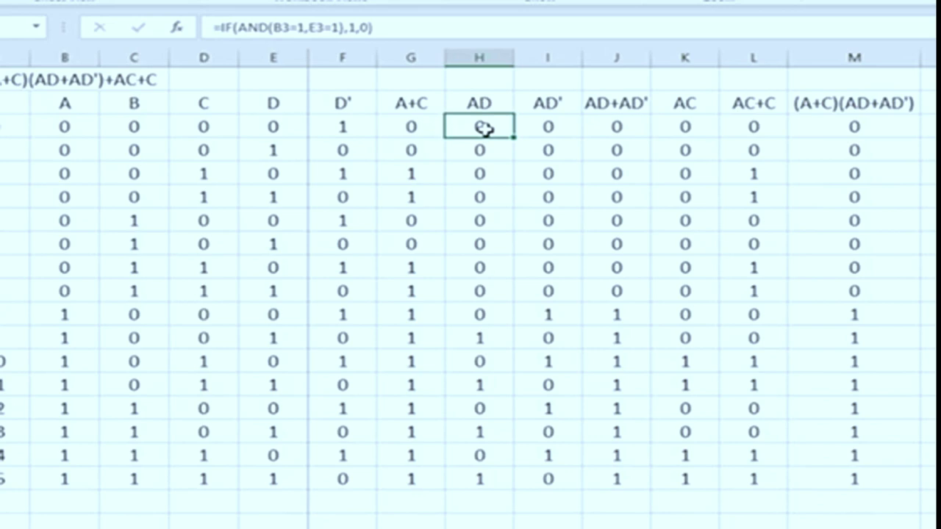
# Check the AD result for decimal row 9 against its A and D bits, and compare that row with row 8
pyautogui.click(484, 337)
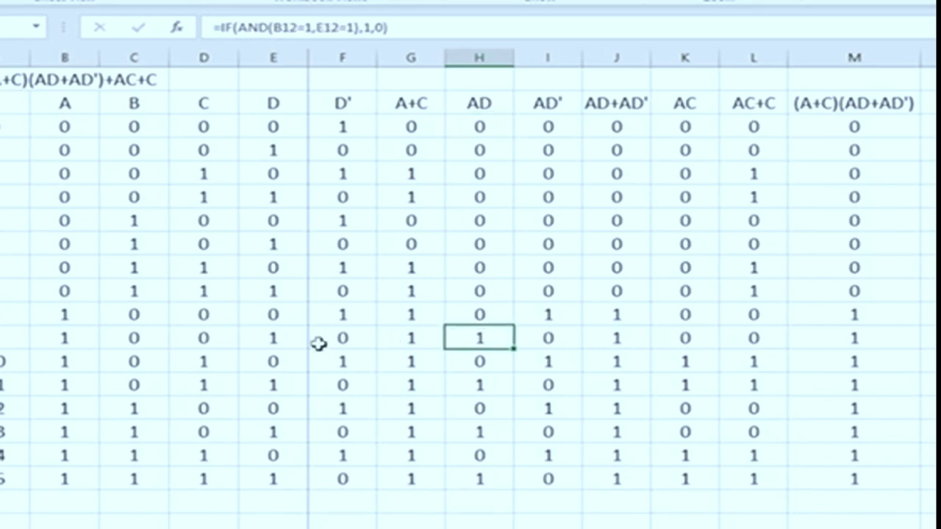
pyautogui.click(276, 338)
pyautogui.click(66, 341)
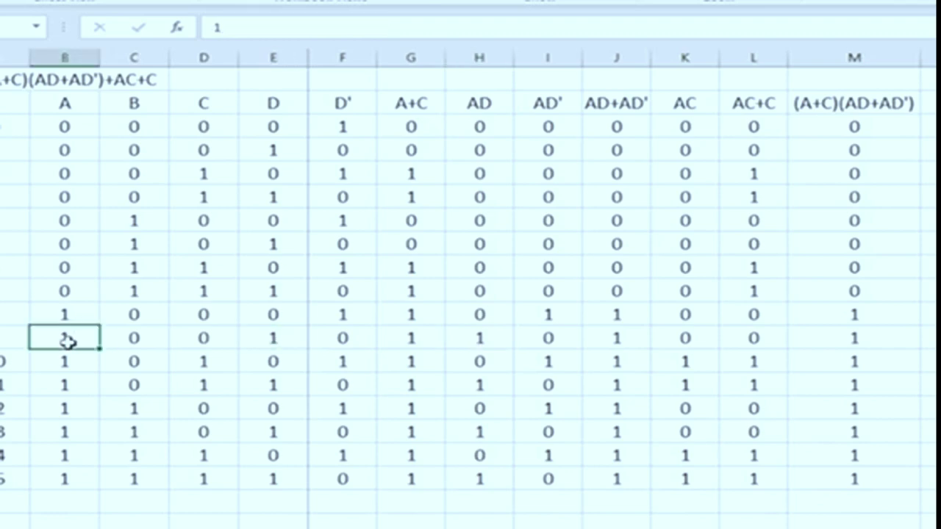
pyautogui.click(2, 338)
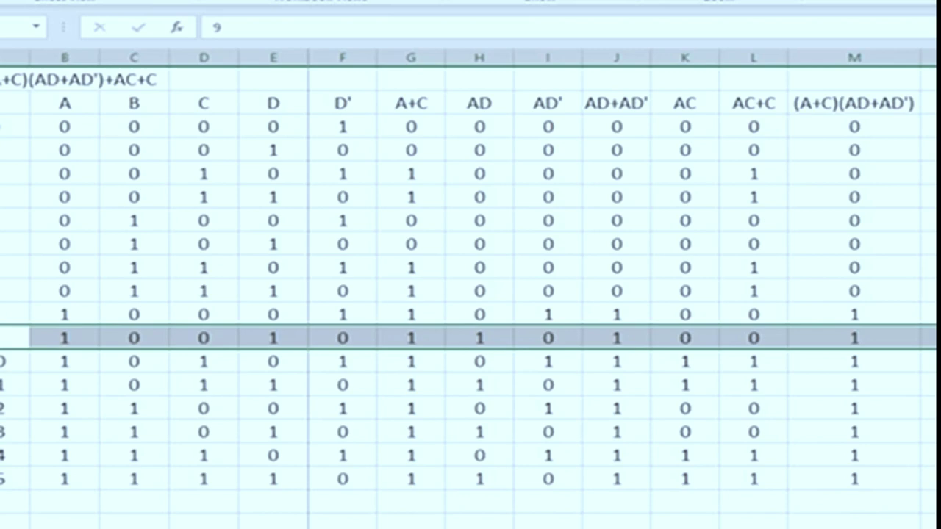
pyautogui.click(1, 315)
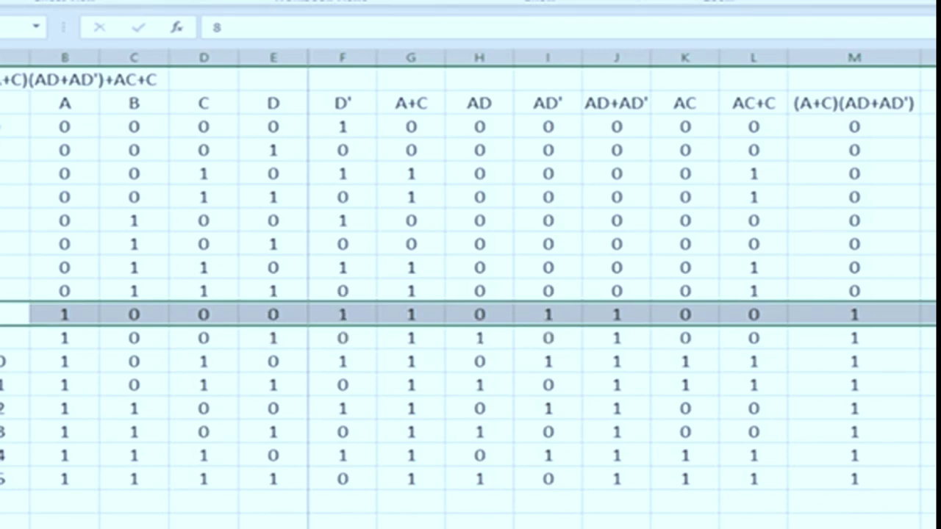
pyautogui.click(1, 338)
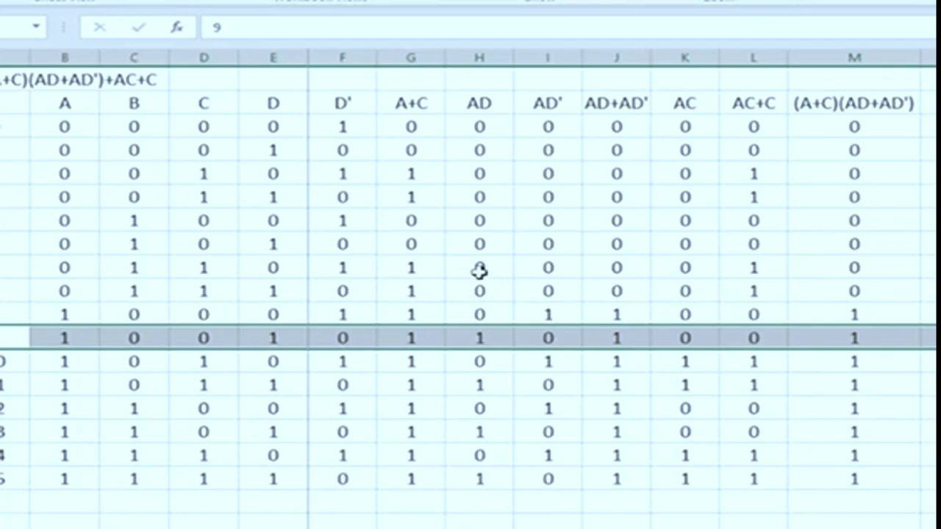
# Check the AD results for decimal rows 11, 13 and 15 by highlighting each full row
pyautogui.click(481, 386)
pyautogui.click(4, 384)
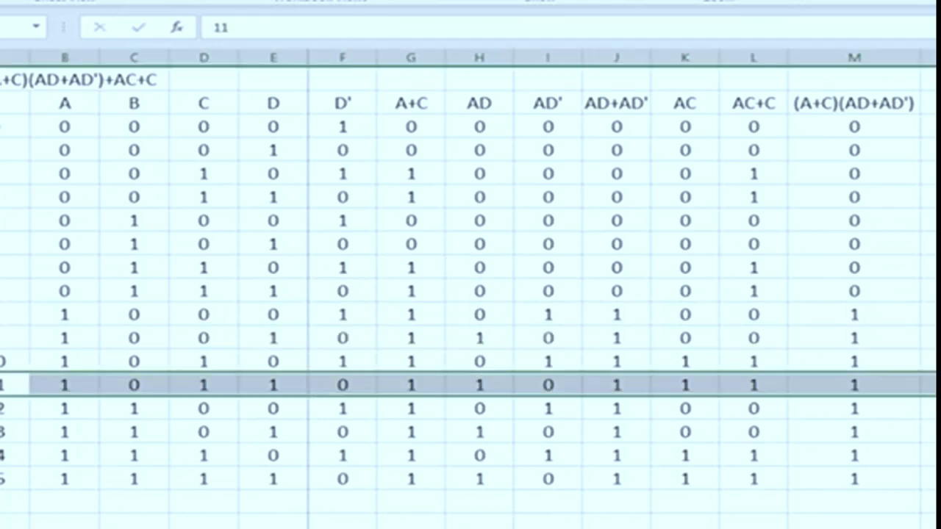
pyautogui.click(468, 428)
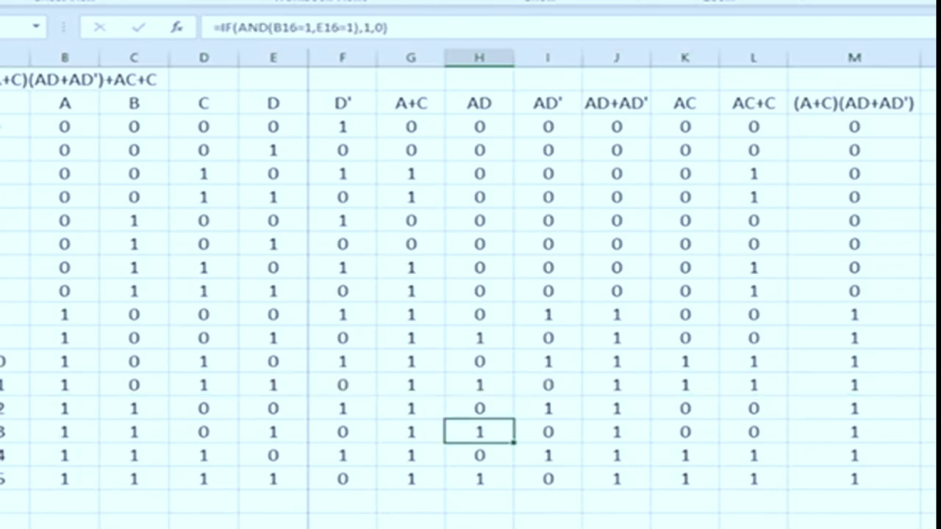
pyautogui.click(6, 431)
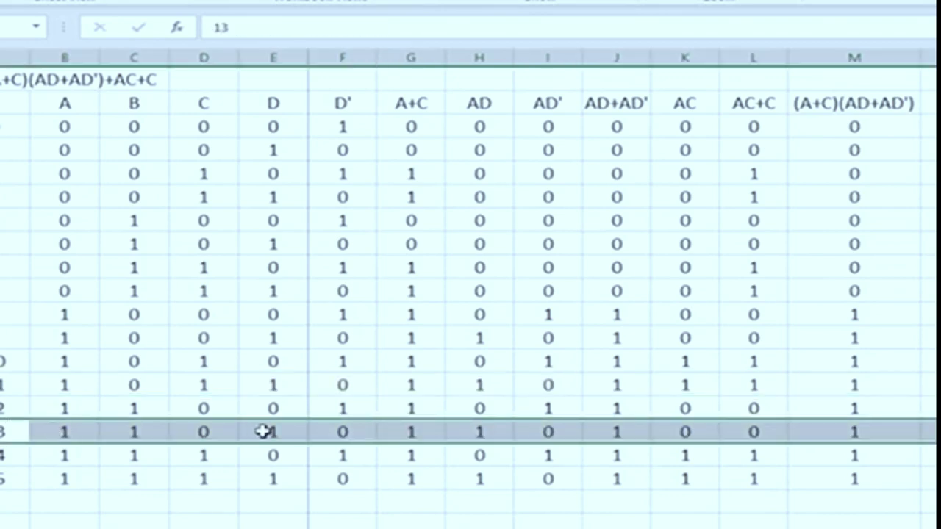
pyautogui.click(476, 476)
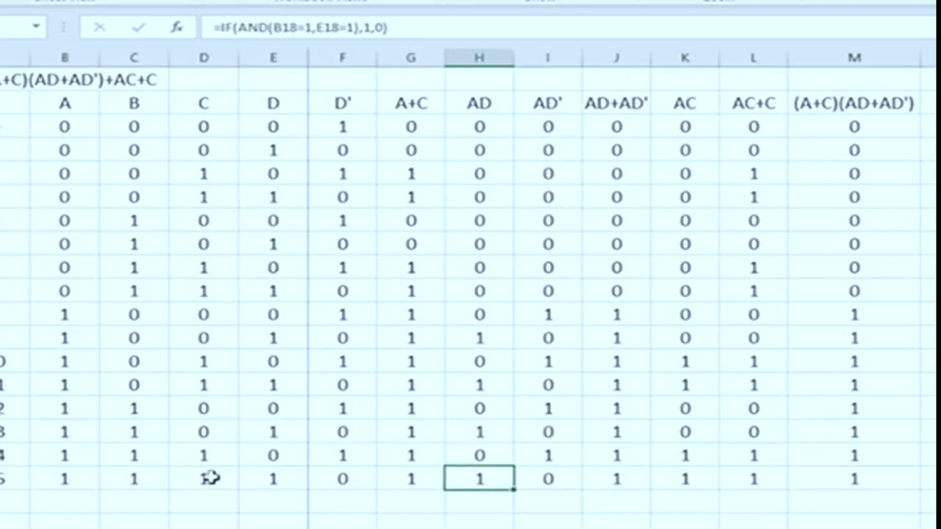
pyautogui.click(6, 479)
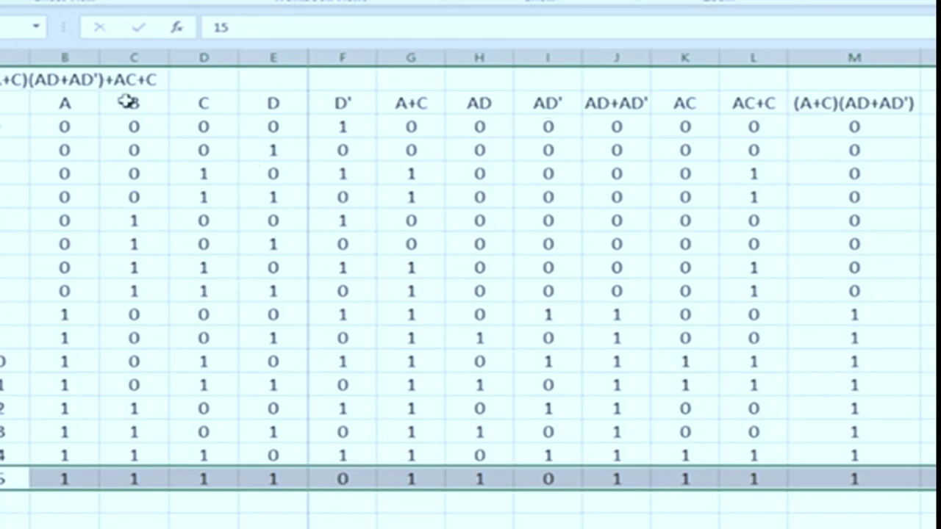
# Highlight the A and D' columns that AD' depends on, and select the AD' result in decimal row 10
pyautogui.moveTo(93, 103); pyautogui.dragTo(67, 469)
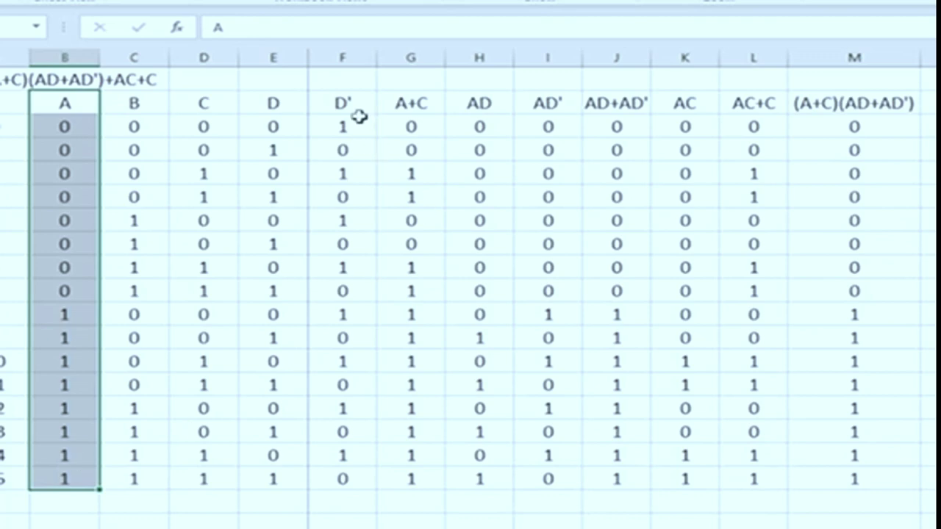
pyautogui.moveTo(353, 108); pyautogui.dragTo(367, 467)
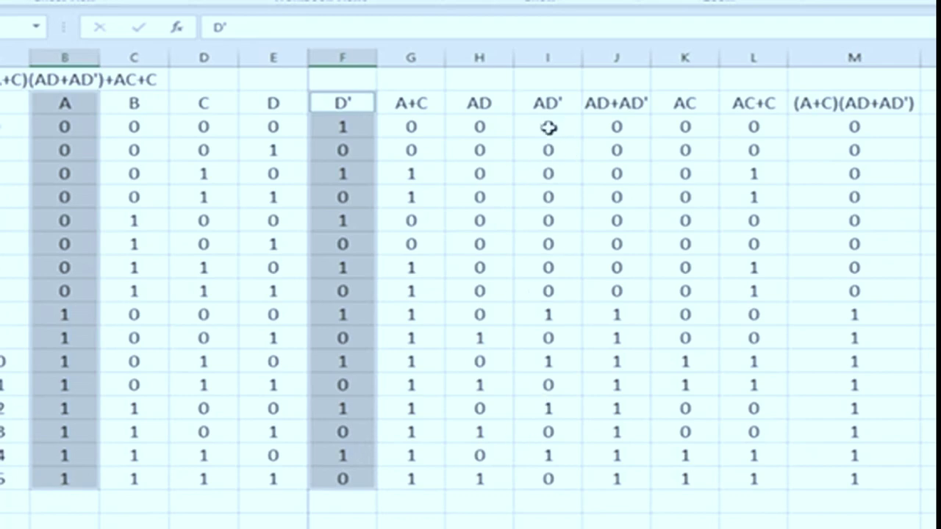
pyautogui.click(544, 362)
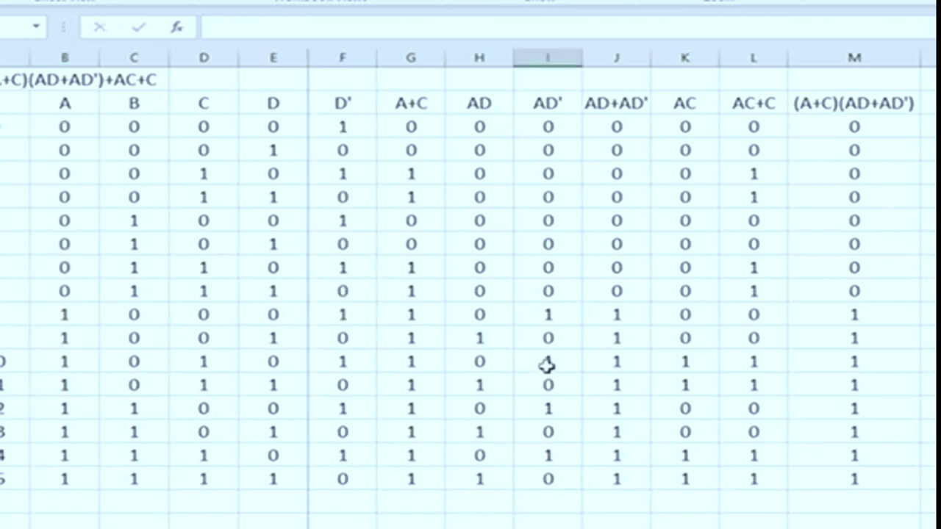
# Check the AD' results for decimal rows 8, 10, 12 and 14 by highlighting each full row
pyautogui.click(548, 316)
pyautogui.click(15, 315)
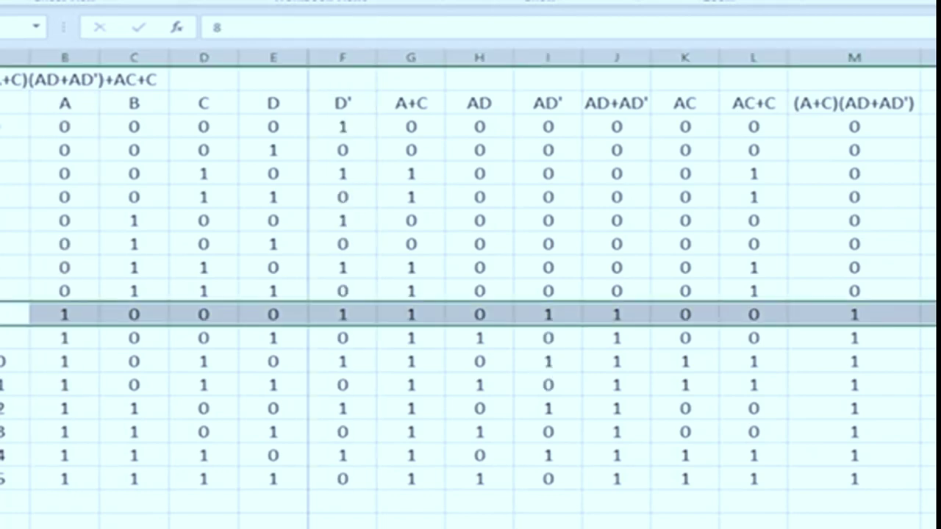
pyautogui.click(14, 362)
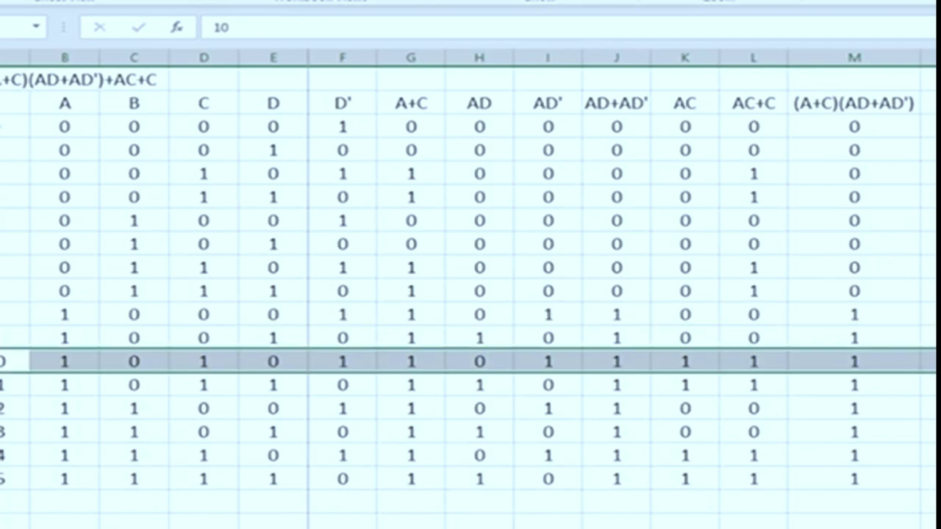
pyautogui.click(15, 409)
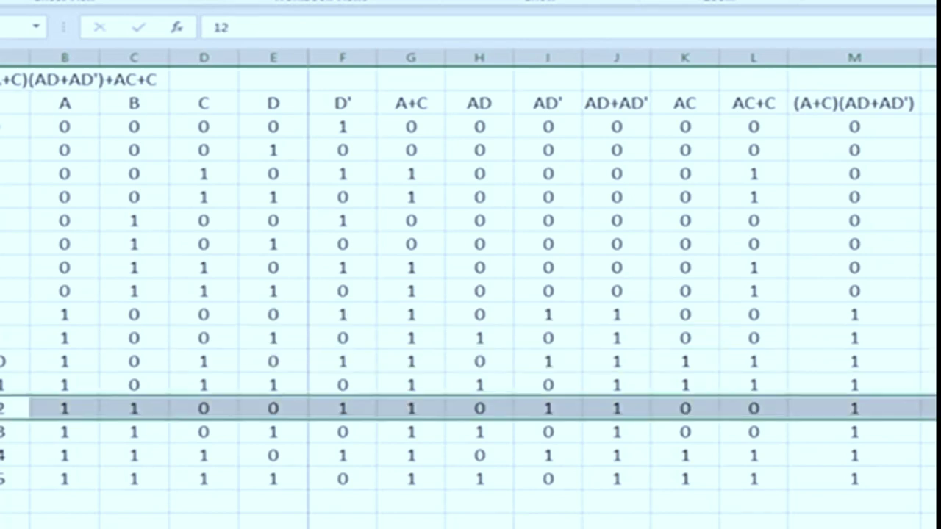
pyautogui.click(4, 456)
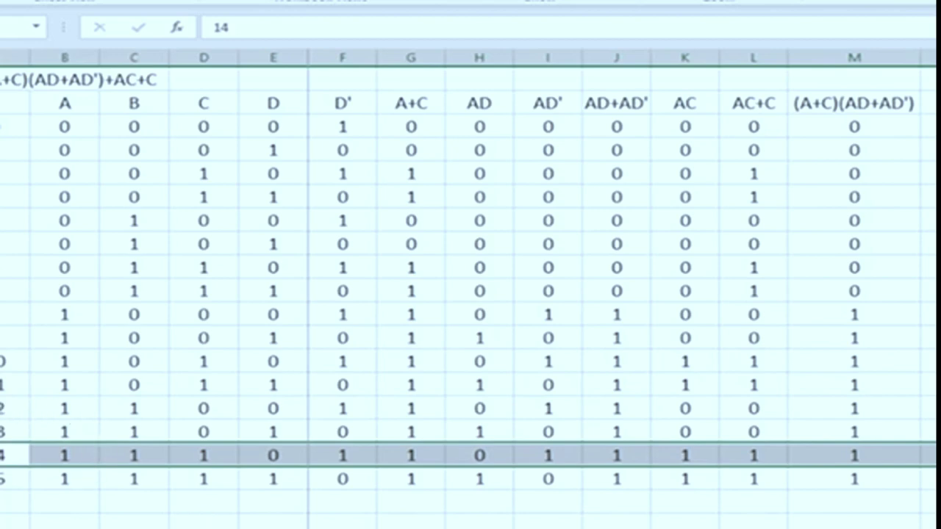
pyautogui.click(8, 408)
pyautogui.click(16, 455)
# Examine the AD+AD' column and its OR formulas in decimal rows 8 and 9, highlighting its AD and AD' source columns
pyautogui.click(477, 106)
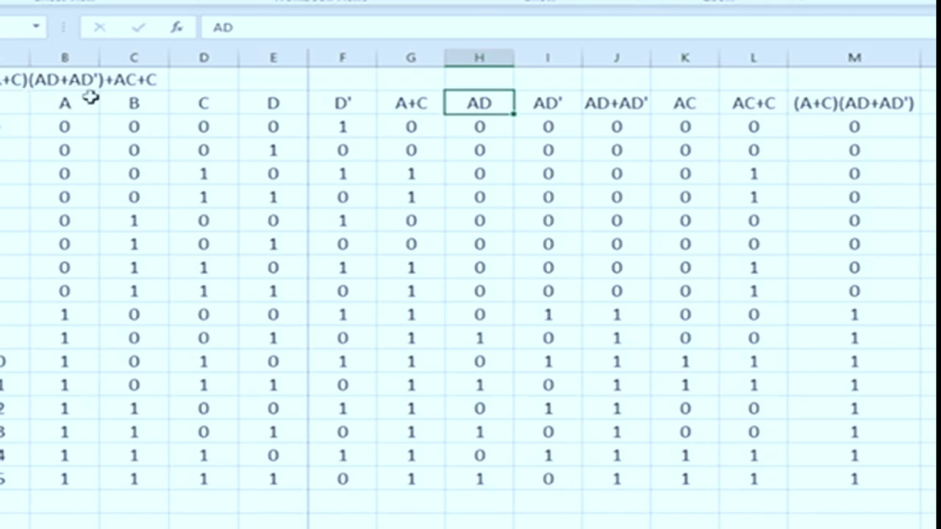
pyautogui.click(619, 56)
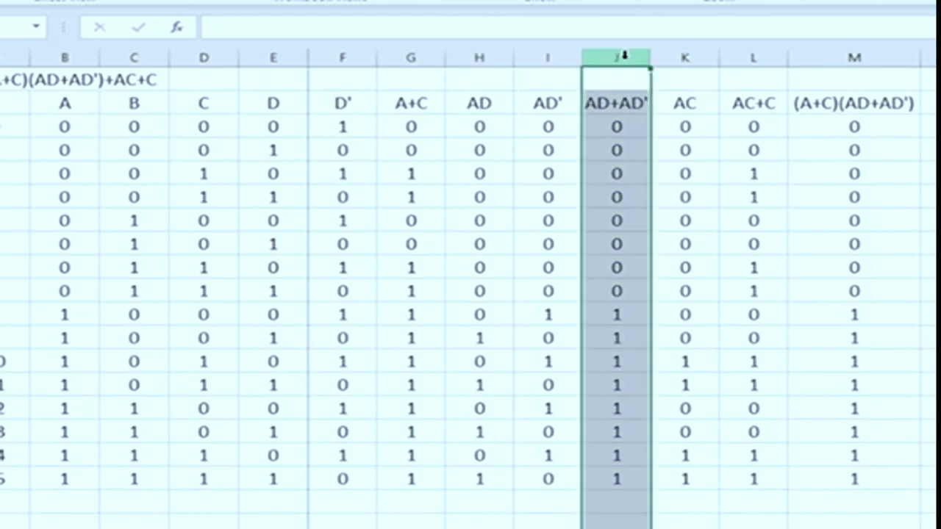
pyautogui.click(613, 122)
pyautogui.click(493, 107)
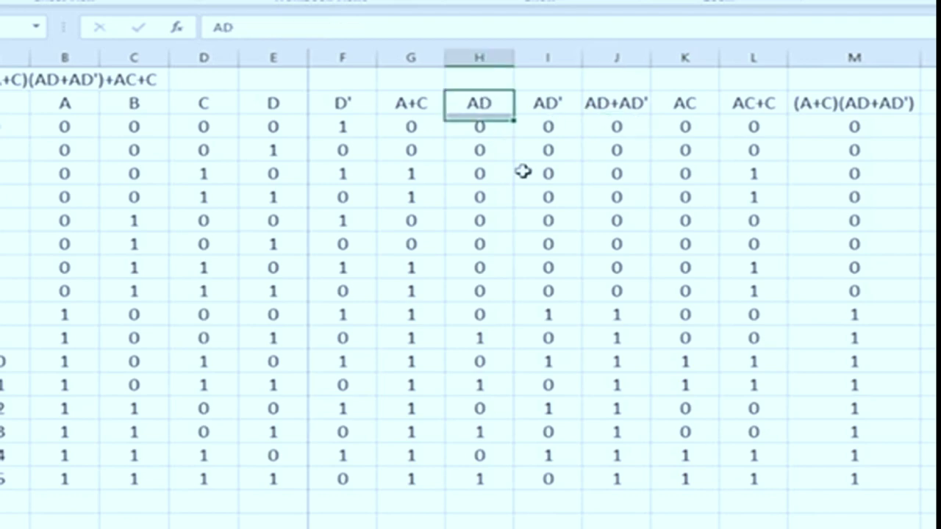
pyautogui.moveTo(522, 171); pyautogui.dragTo(549, 479)
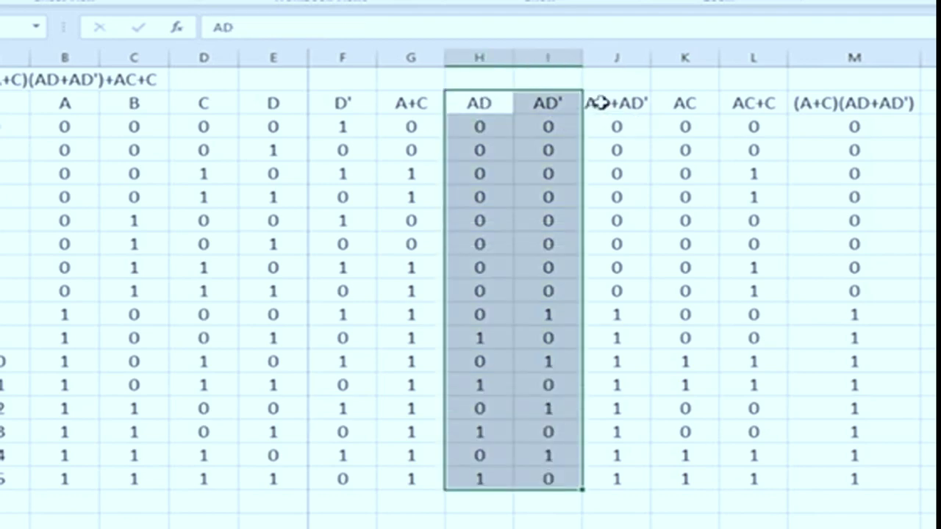
pyautogui.click(596, 318)
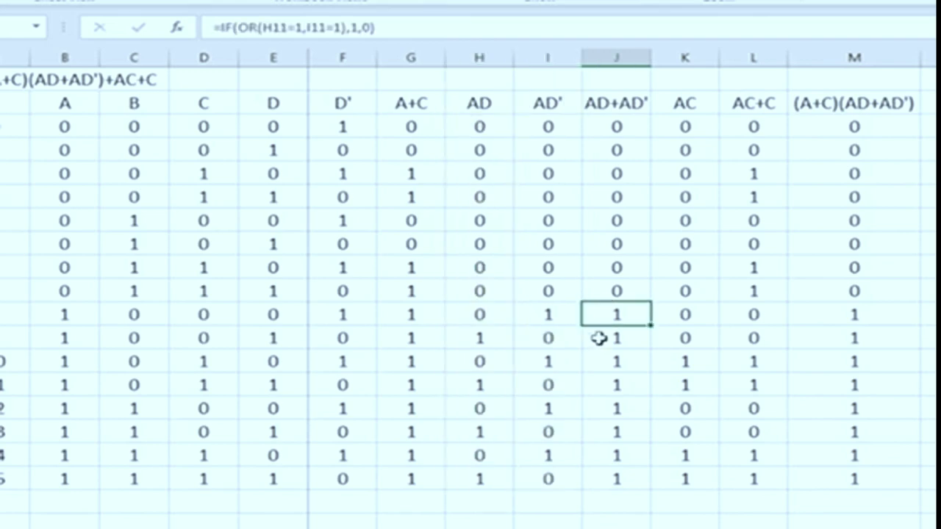
pyautogui.click(599, 338)
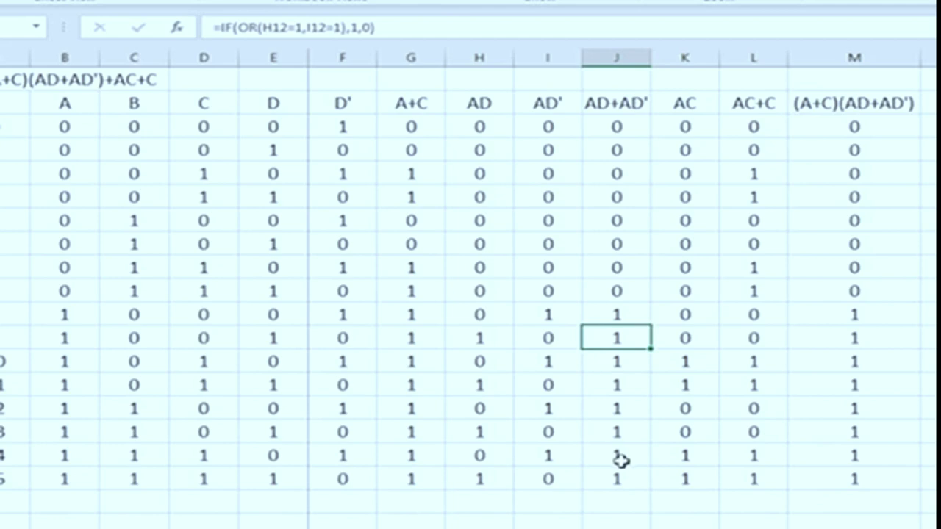
# Trace the lower-half AD+AD' results for decimal rows 8 to 15 back to the alternating 1s in AD' and AD
pyautogui.moveTo(598, 315); pyautogui.dragTo(603, 479)
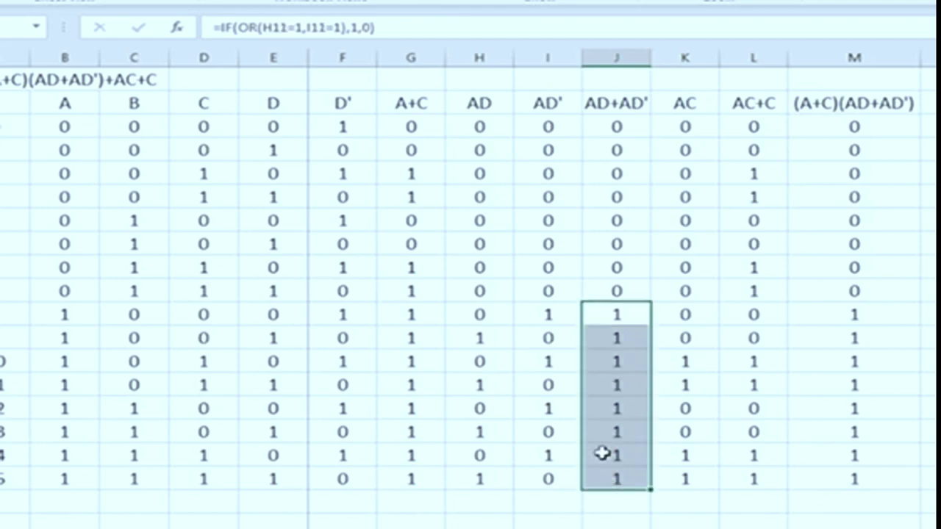
pyautogui.click(529, 308)
pyautogui.click(486, 344)
pyautogui.click(531, 360)
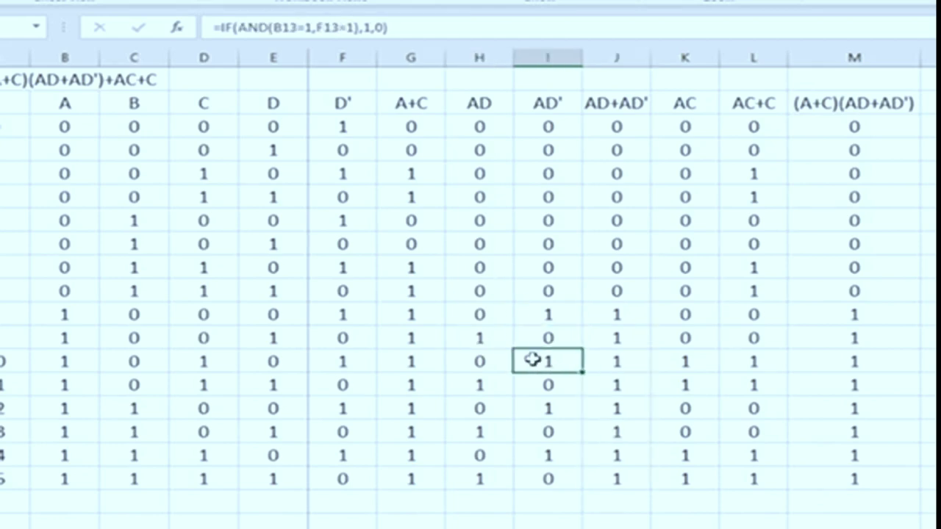
pyautogui.click(486, 394)
pyautogui.click(540, 409)
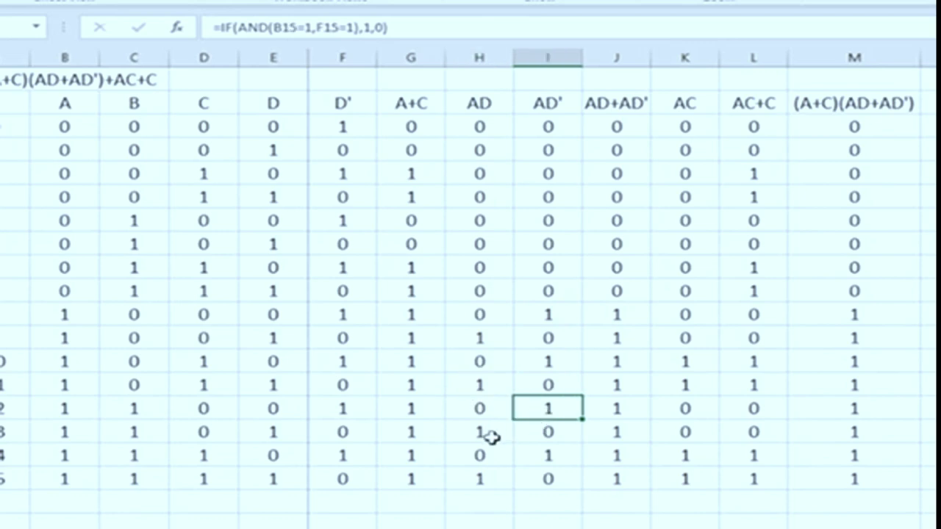
pyautogui.click(504, 439)
pyautogui.click(542, 454)
pyautogui.click(485, 476)
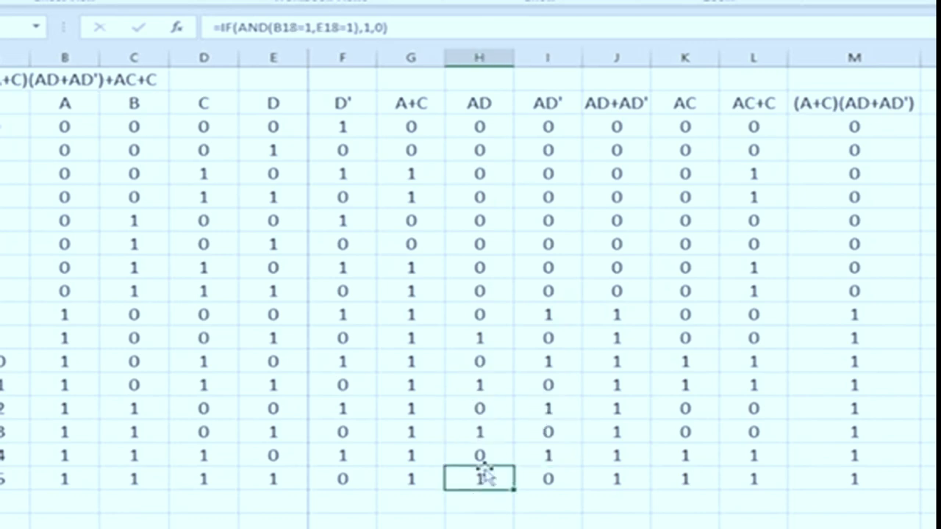
pyautogui.click(631, 126)
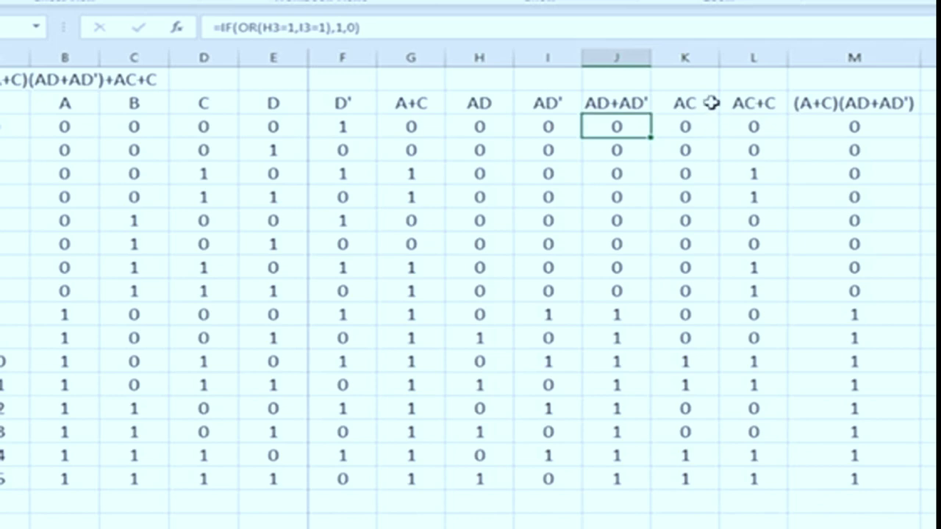
# Highlight the AC column and point out the A and C input columns it depends on
pyautogui.click(700, 59)
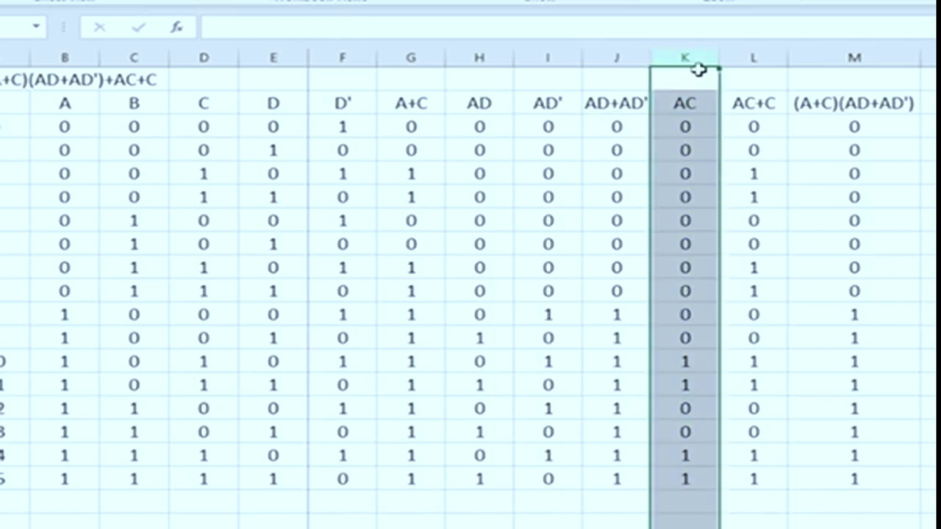
pyautogui.click(78, 110)
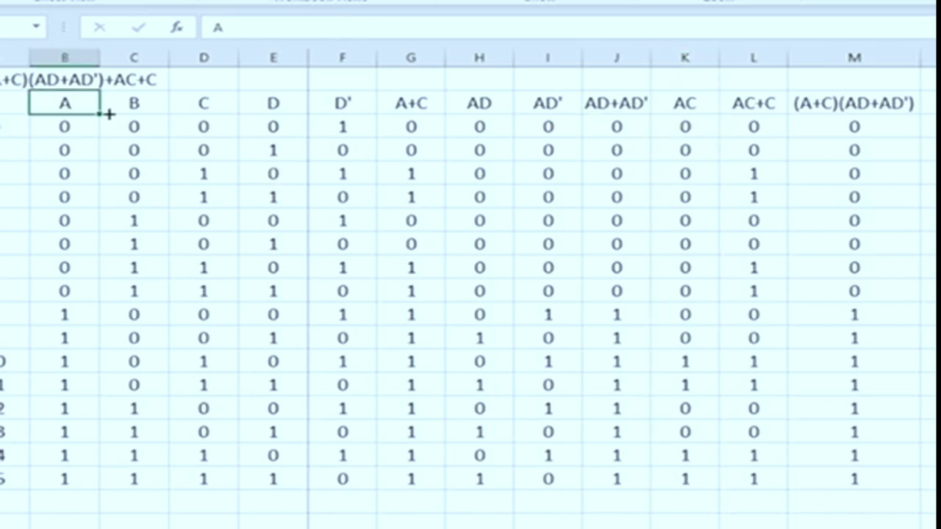
pyautogui.click(203, 105)
pyautogui.click(686, 58)
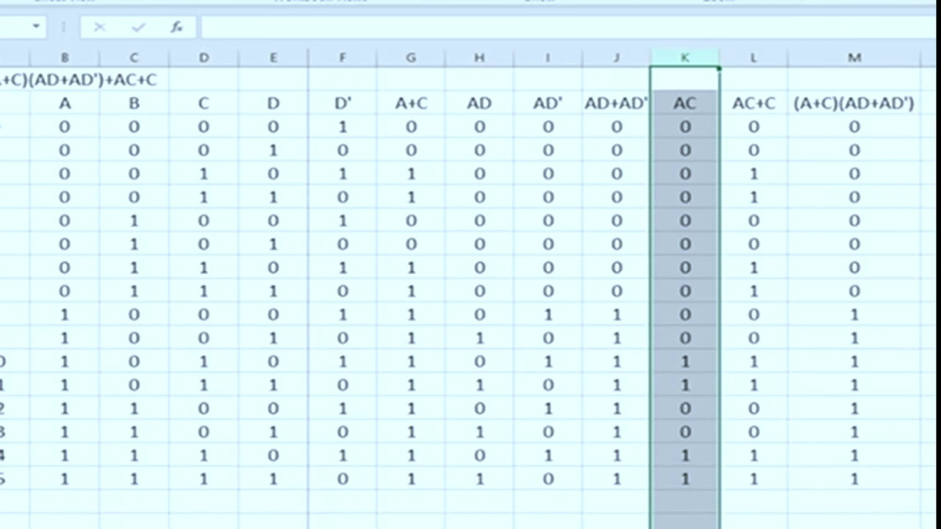
# Check the AC results for decimal rows 10, 11, 14 and 15 by highlighting the rows and inspecting the AND formulas in rows 14 and 15
pyautogui.click(7, 361)
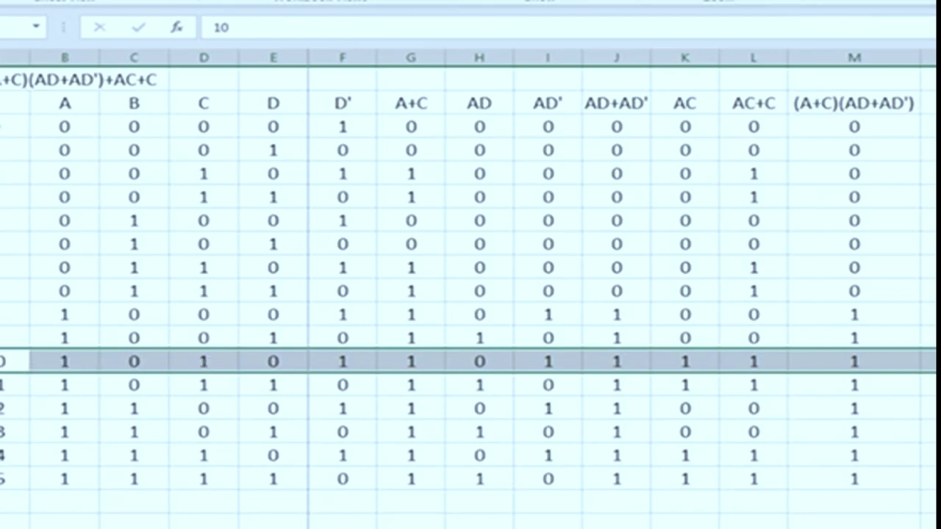
pyautogui.click(2, 385)
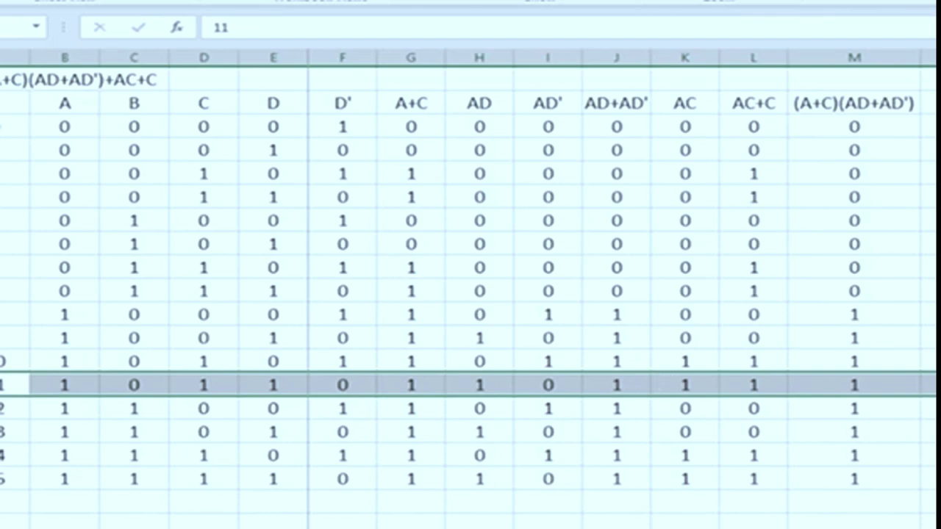
pyautogui.moveTo(4, 456); pyautogui.dragTo(3, 479)
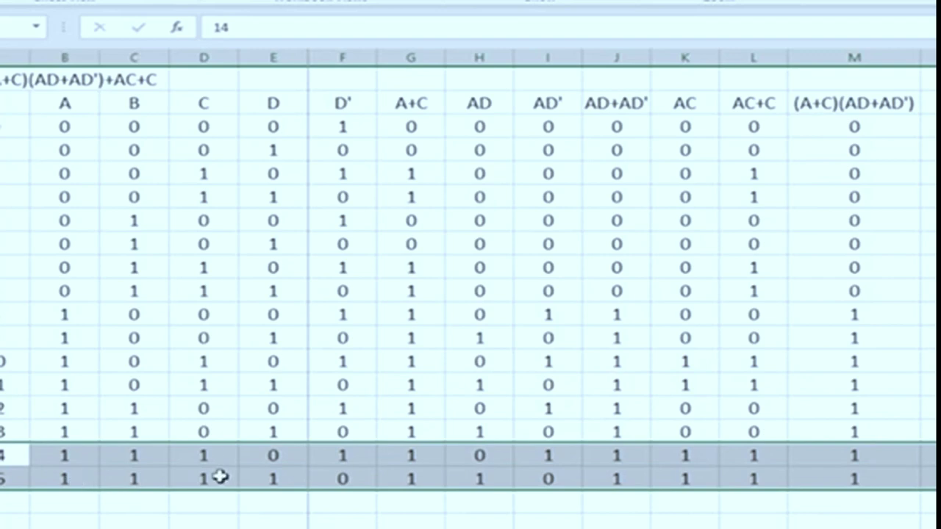
pyautogui.click(667, 456)
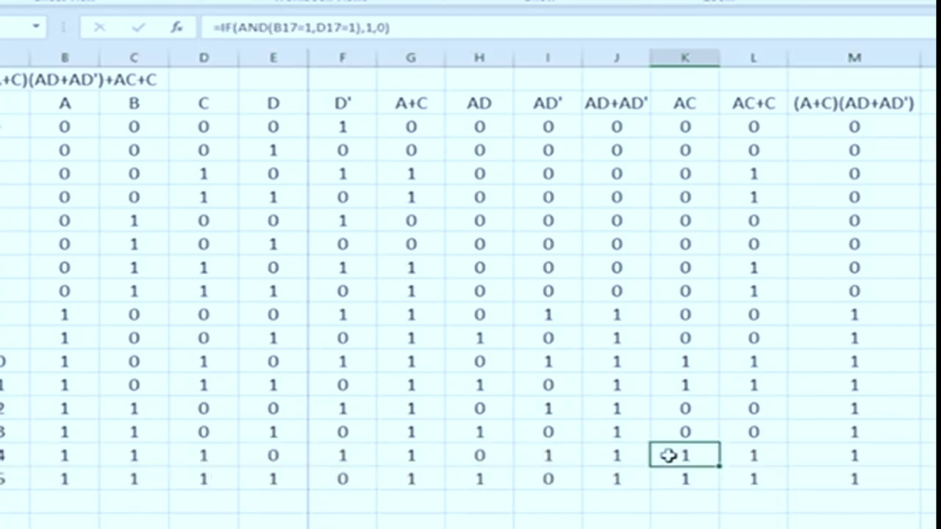
pyautogui.click(668, 482)
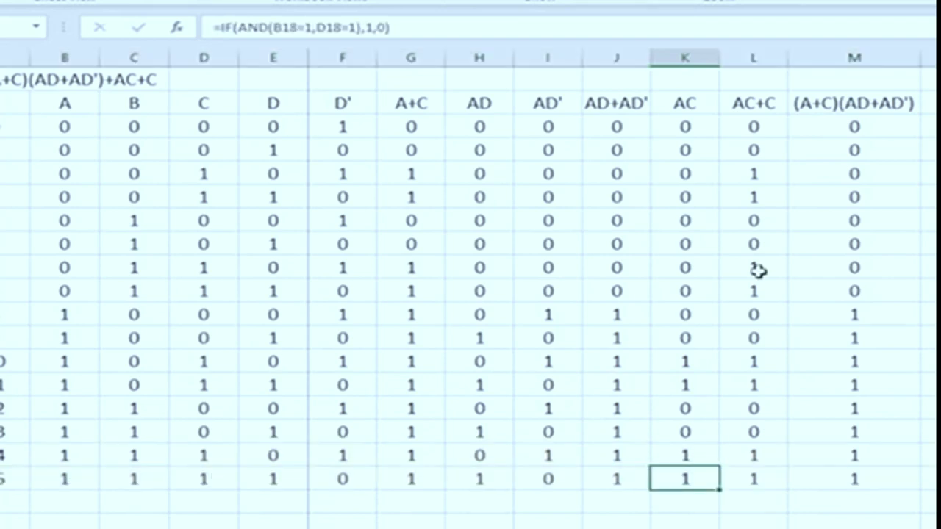
# Point out the AC+C column and highlight its AC and C source columns together, from header to decimal row 15
pyautogui.click(744, 108)
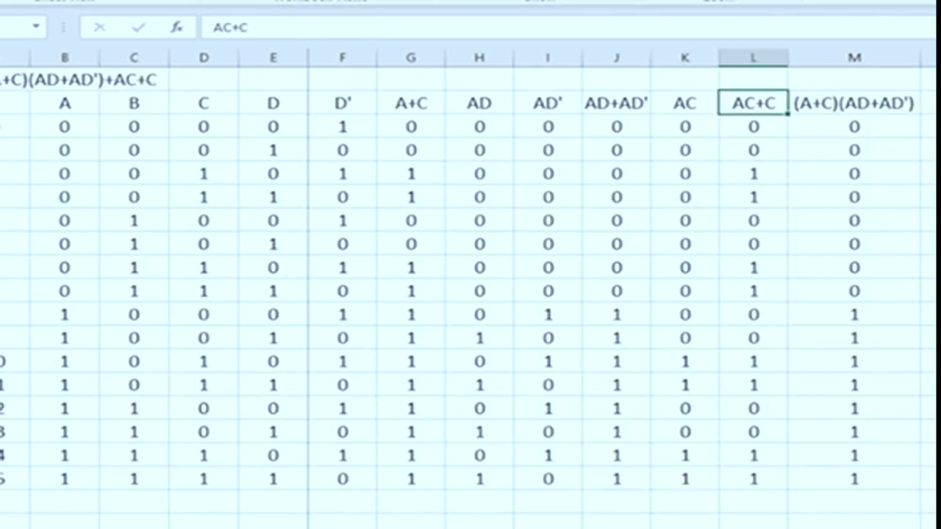
pyautogui.moveTo(685, 103); pyautogui.dragTo(685, 243)
pyautogui.moveTo(704, 466)
pyautogui.mouseDown()
pyautogui.moveTo(676, 496)
pyautogui.moveTo(692, 473)
pyautogui.mouseUp()
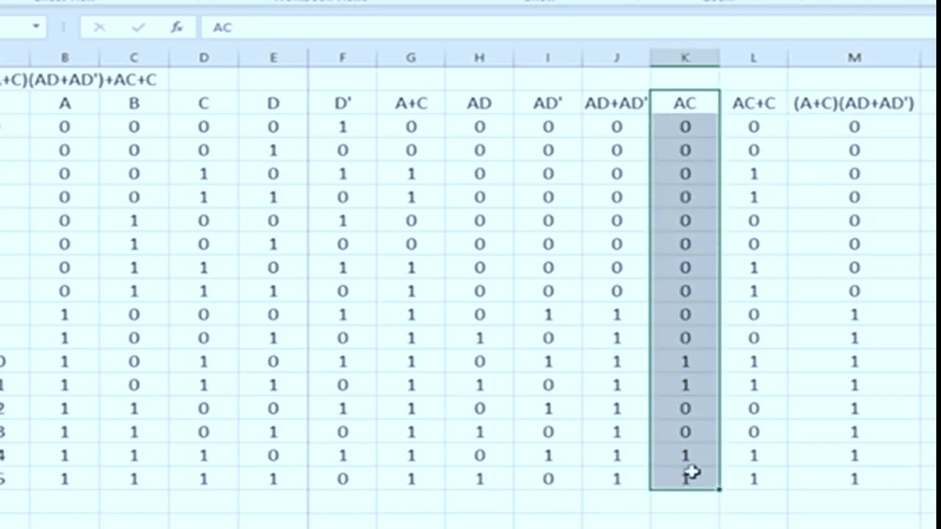
pyautogui.keyDown('ctrl'); pyautogui.moveTo(203, 103); pyautogui.dragTo(177, 485); pyautogui.keyUp('ctrl')
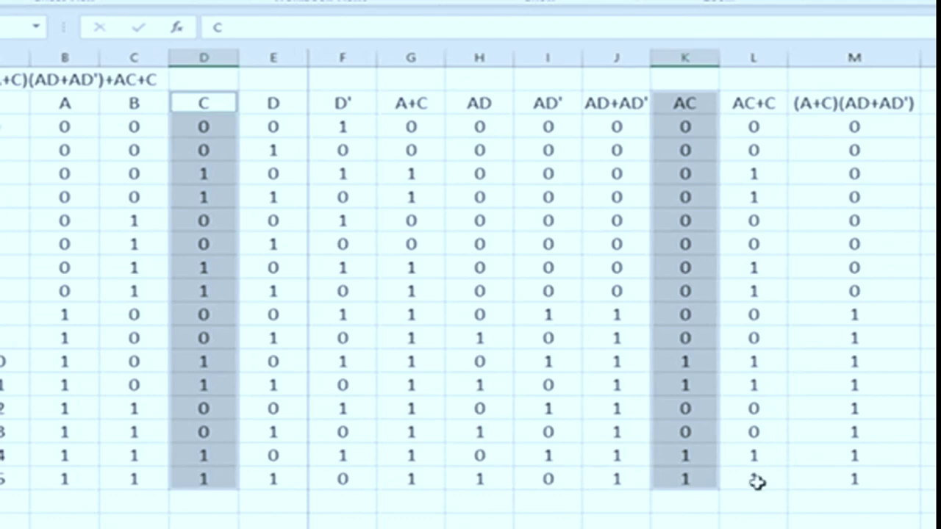
# Examine the AC+C results and OR formulas in decimal row pairs 14–15, 10–11, 6–7 and 2–3
pyautogui.moveTo(757, 481); pyautogui.dragTo(755, 454)
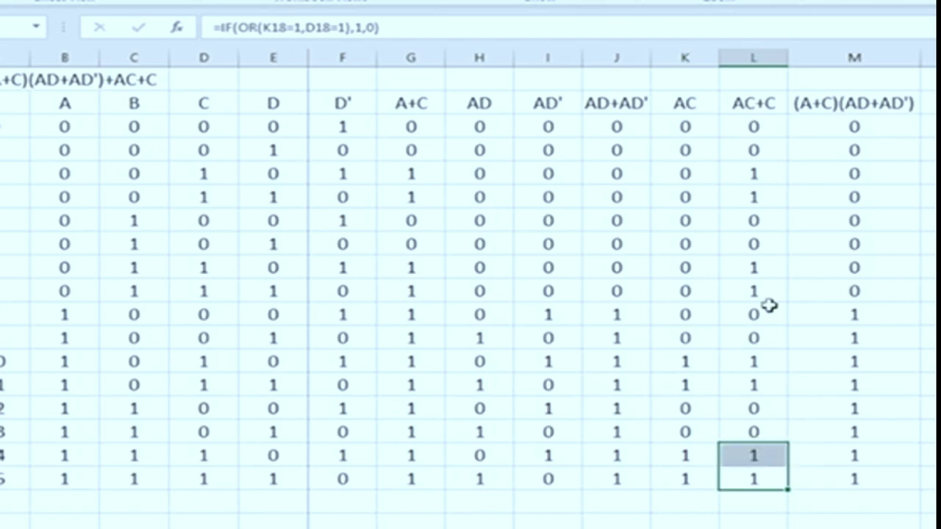
pyautogui.moveTo(775, 394); pyautogui.dragTo(765, 362)
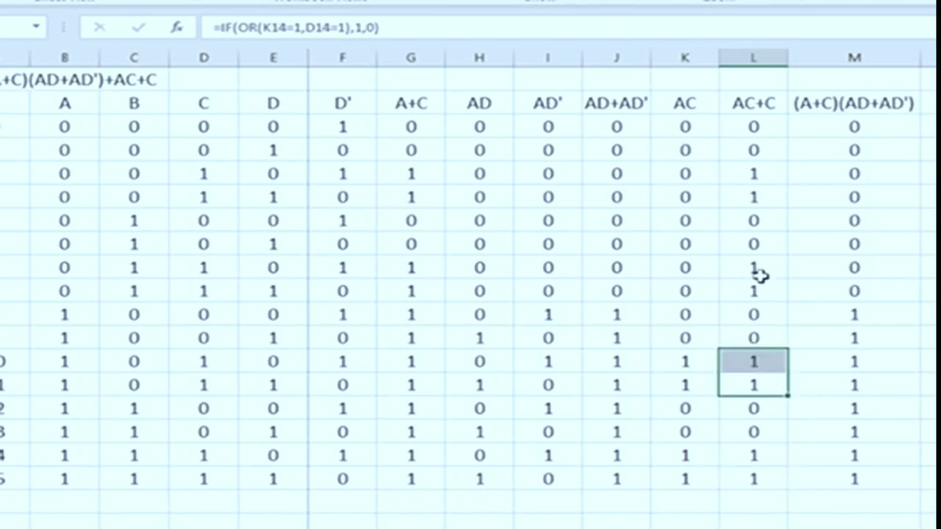
pyautogui.moveTo(765, 291); pyautogui.dragTo(764, 269)
pyautogui.moveTo(765, 190); pyautogui.dragTo(770, 161)
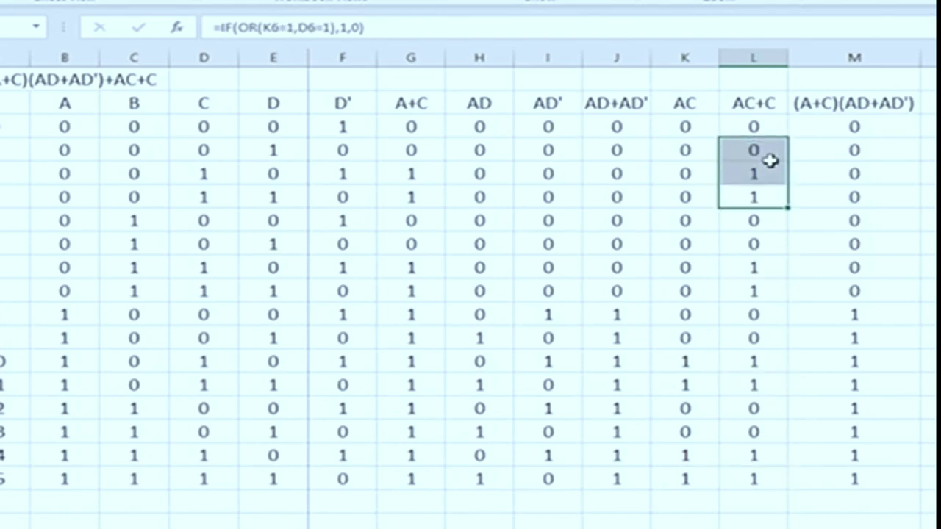
pyautogui.click(767, 173)
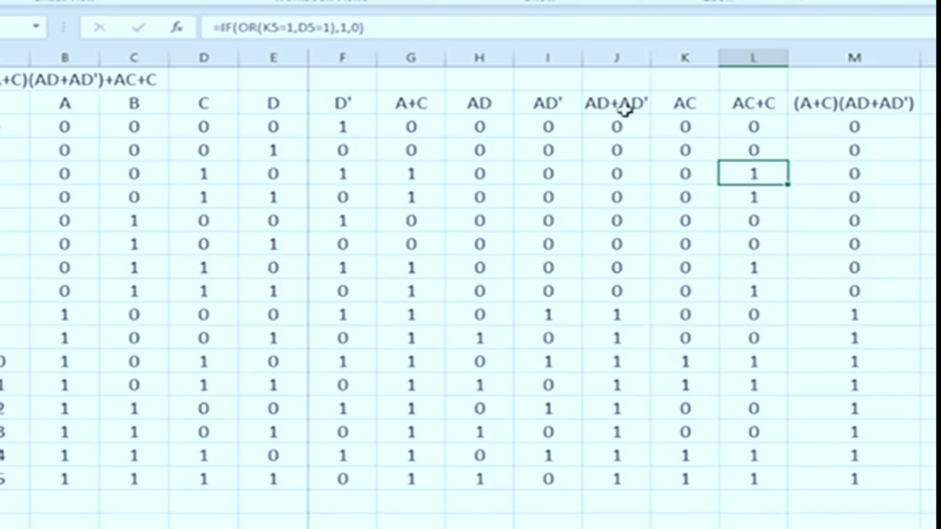
# Highlight the AD+AD' and A+C source columns, and check the lower and upper halves of the (A+C)(AD+AD') results
pyautogui.moveTo(641, 106); pyautogui.dragTo(638, 471)
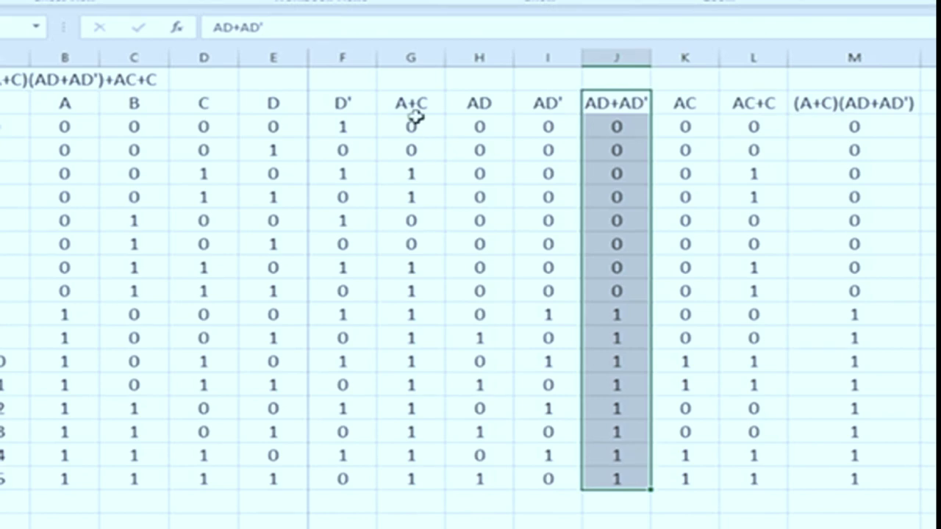
pyautogui.keyDown('ctrl'); pyautogui.moveTo(417, 103); pyautogui.dragTo(399, 466); pyautogui.keyUp('ctrl')
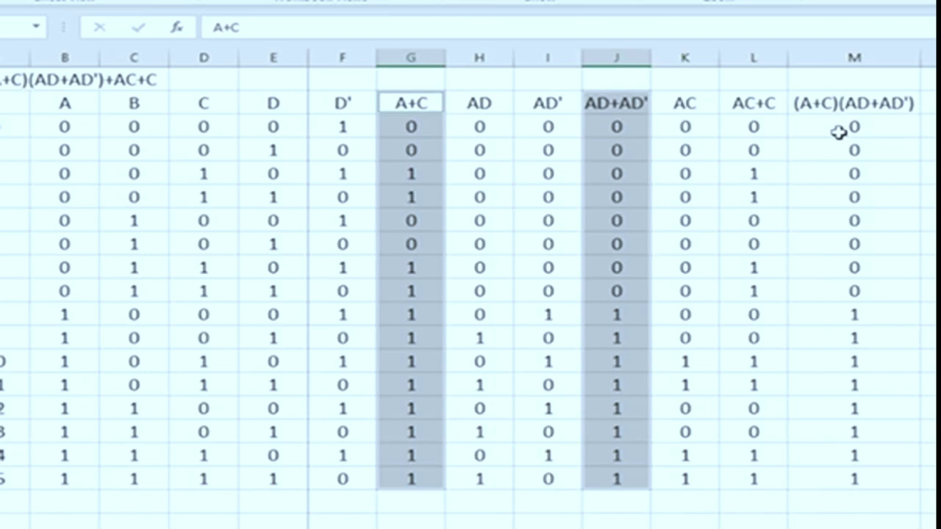
pyautogui.click(860, 319)
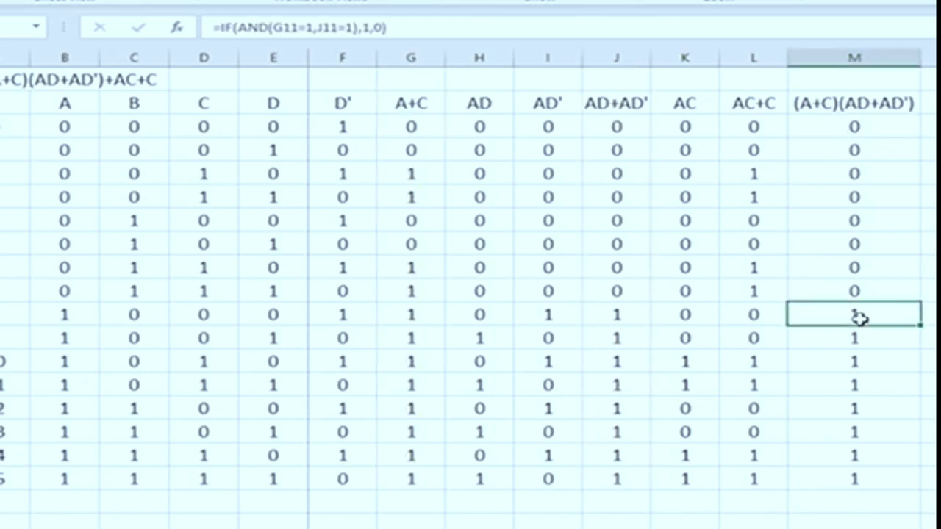
pyautogui.moveTo(861, 317); pyautogui.dragTo(844, 479)
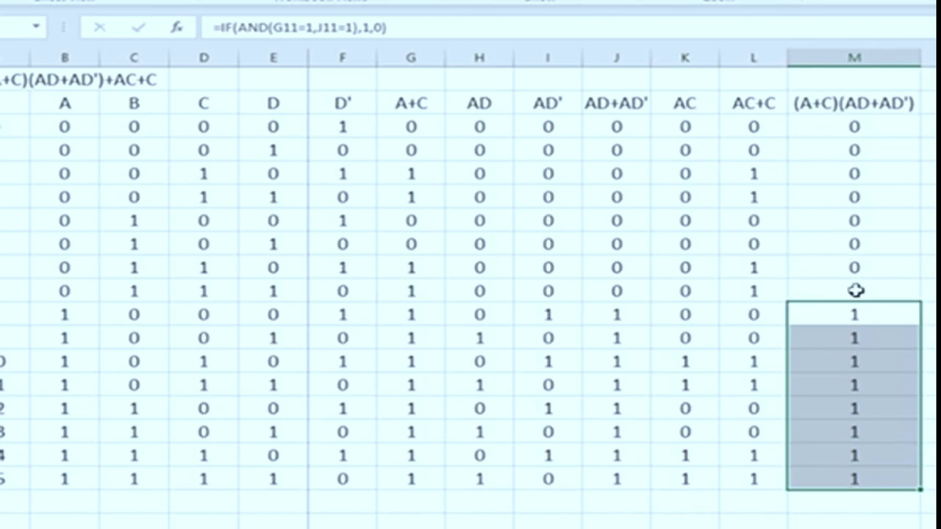
pyautogui.moveTo(856, 290); pyautogui.dragTo(840, 131)
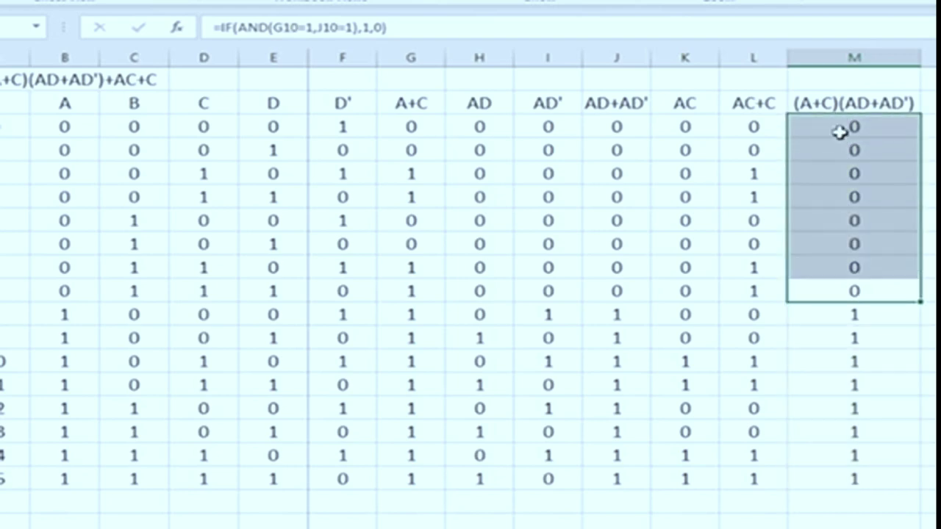
pyautogui.click(833, 366)
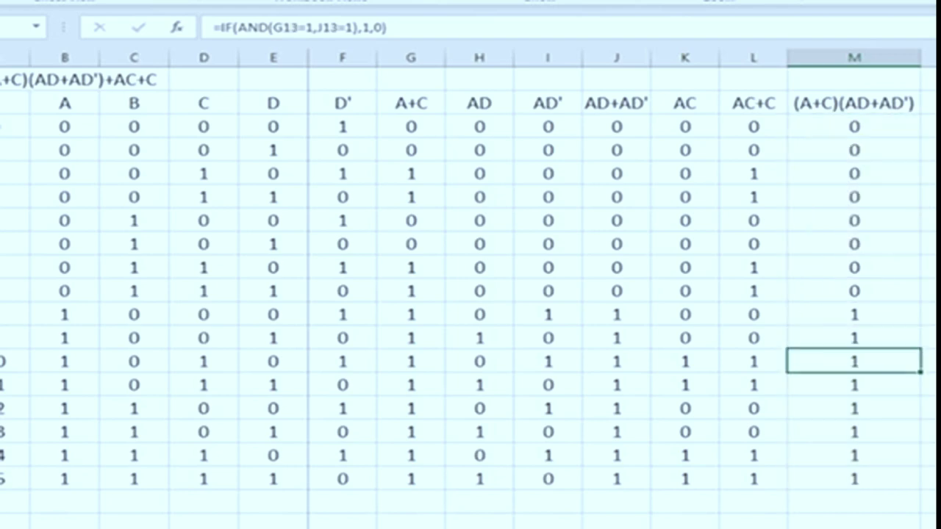
# Highlight the F result column, and its two source columns, (A+C)(AD+AD') and AC+C
pyautogui.moveTo(930, 126); pyautogui.dragTo(931, 478)
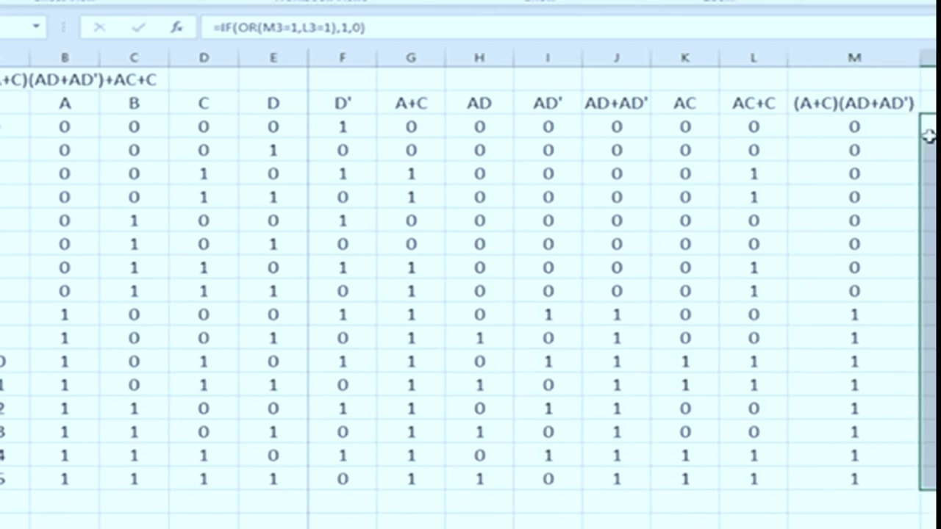
pyautogui.click(930, 104)
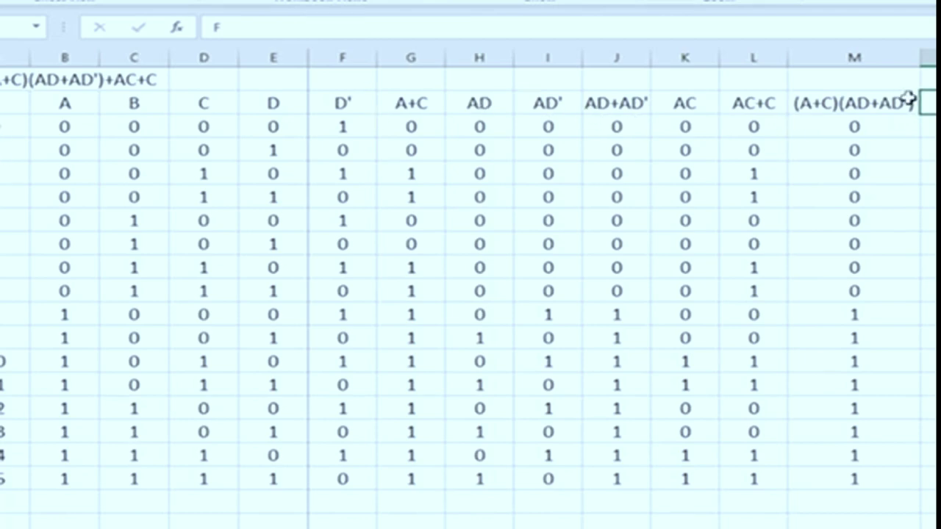
pyautogui.moveTo(910, 99); pyautogui.dragTo(882, 474)
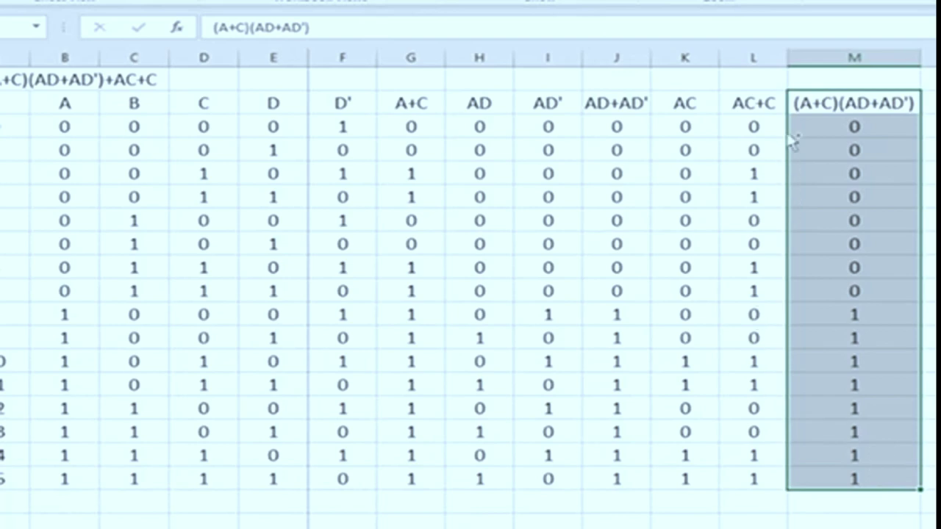
pyautogui.moveTo(749, 102); pyautogui.dragTo(771, 479)
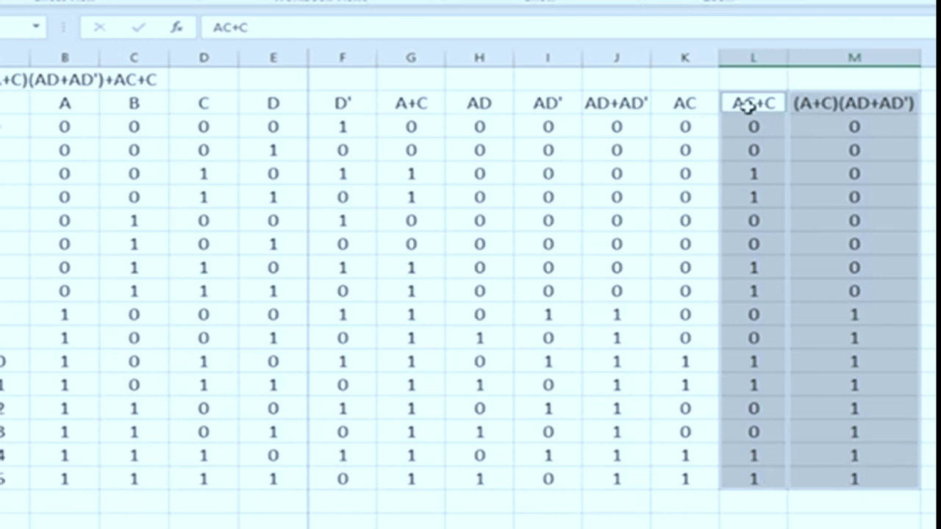
pyautogui.moveTo(750, 103); pyautogui.dragTo(823, 485)
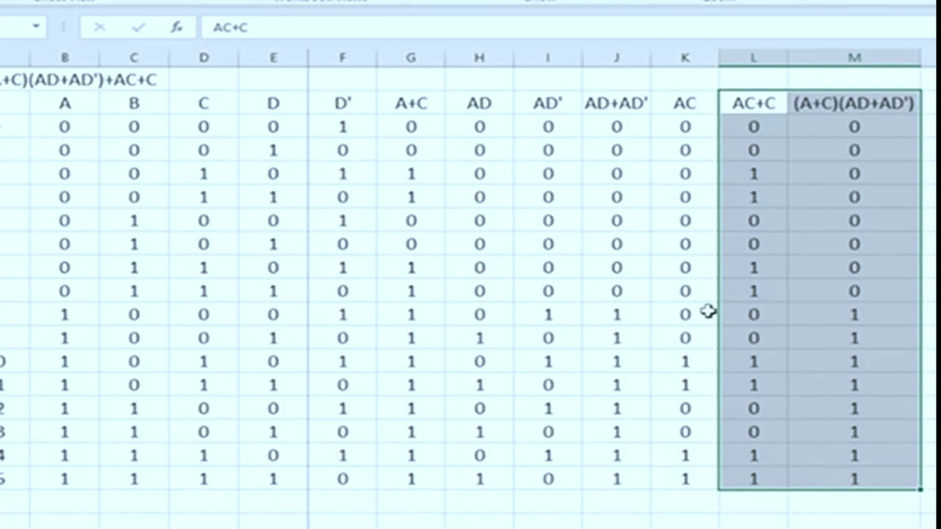
# Trace F in decimal rows 2, 3, 6 and 7 from AC+C, and in rows 8 to 15 from (A+C)(AD+AD')
pyautogui.click(769, 177)
pyautogui.press('Right')
pyautogui.press('Right')
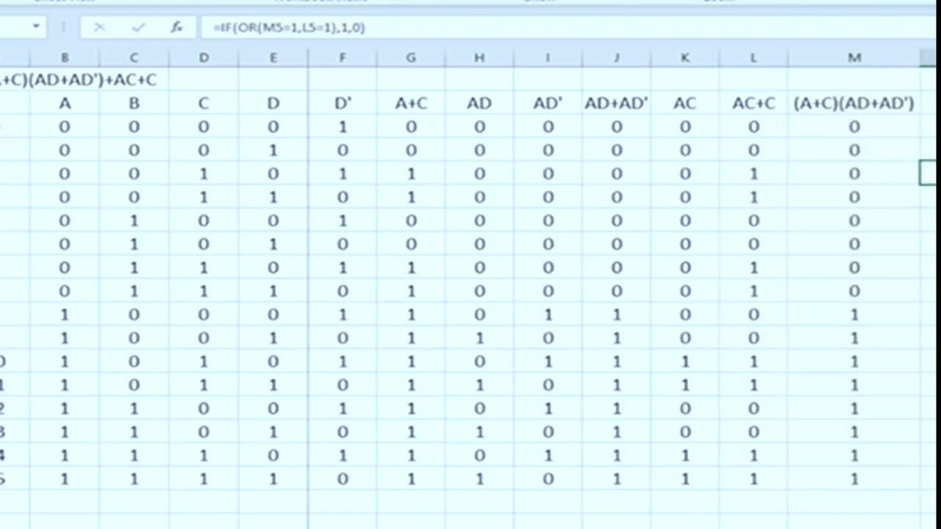
pyautogui.click(765, 196)
pyautogui.click(773, 265)
pyautogui.press('Right')
pyautogui.press('Right')
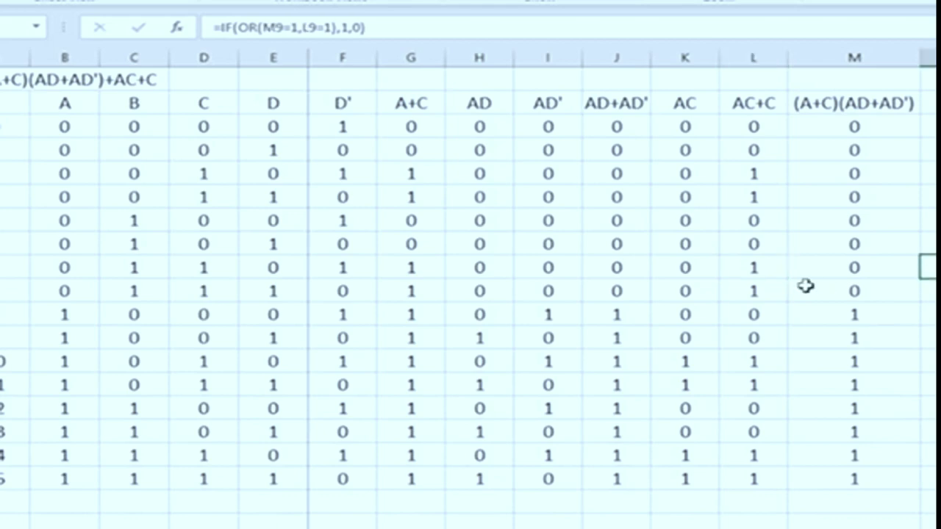
pyautogui.click(754, 291)
pyautogui.press('Right')
pyautogui.press('Right')
pyautogui.moveTo(868, 313); pyautogui.dragTo(878, 475)
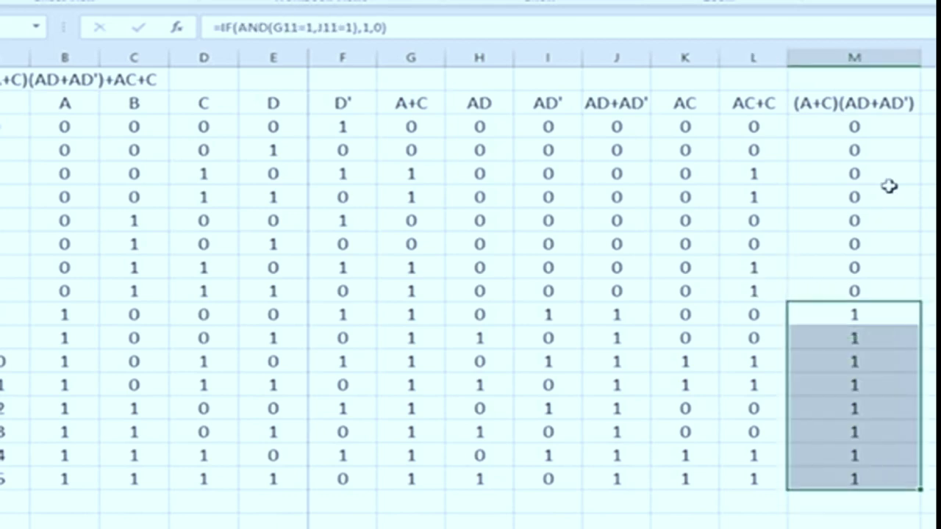
# Highlight the whole F column and inspect its OR formulas in decimal rows 2, 3, 6 and 15
pyautogui.click(931, 104)
pyautogui.moveTo(931, 104); pyautogui.dragTo(931, 482)
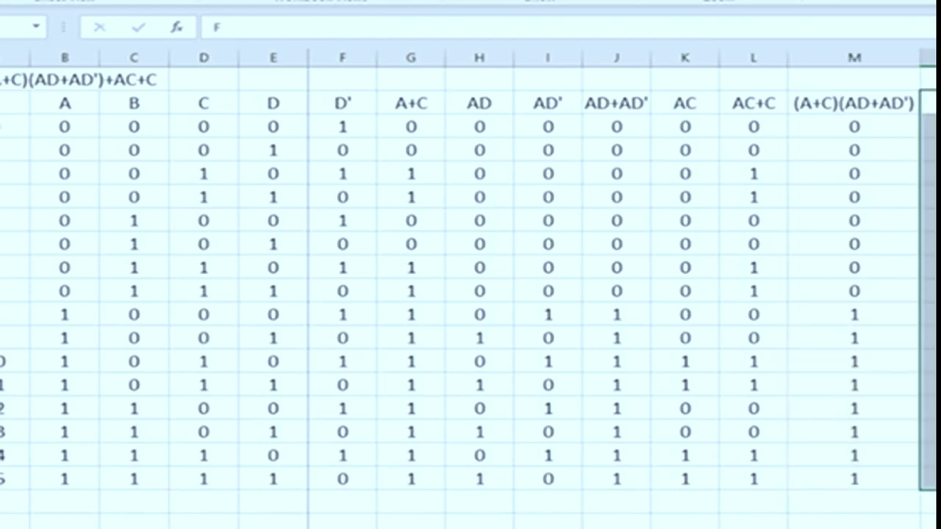
pyautogui.click(930, 173)
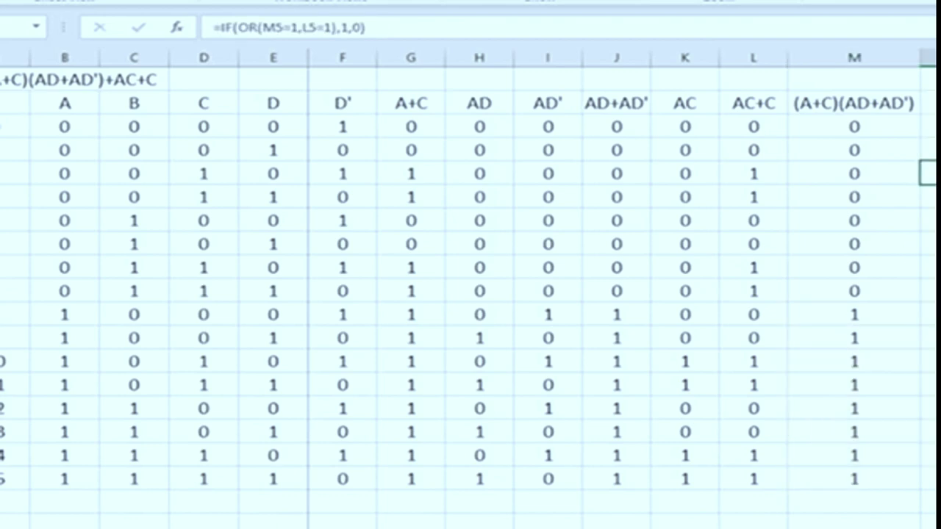
pyautogui.click(929, 196)
pyautogui.click(930, 267)
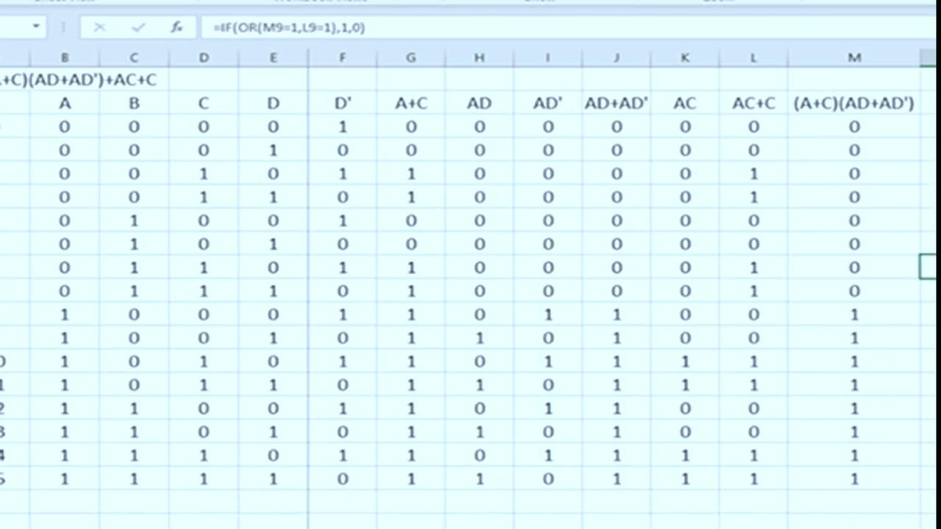
pyautogui.click(928, 502)
pyautogui.click(928, 479)
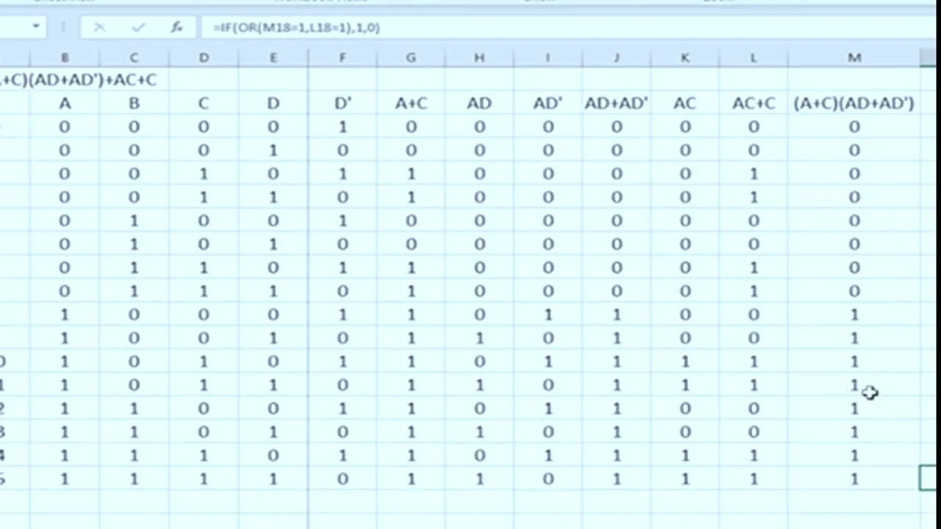
# Highlight the (A+C)(AD+AD') column and the A and C input columns, and compare F with the simplified A+C column
pyautogui.click(855, 57)
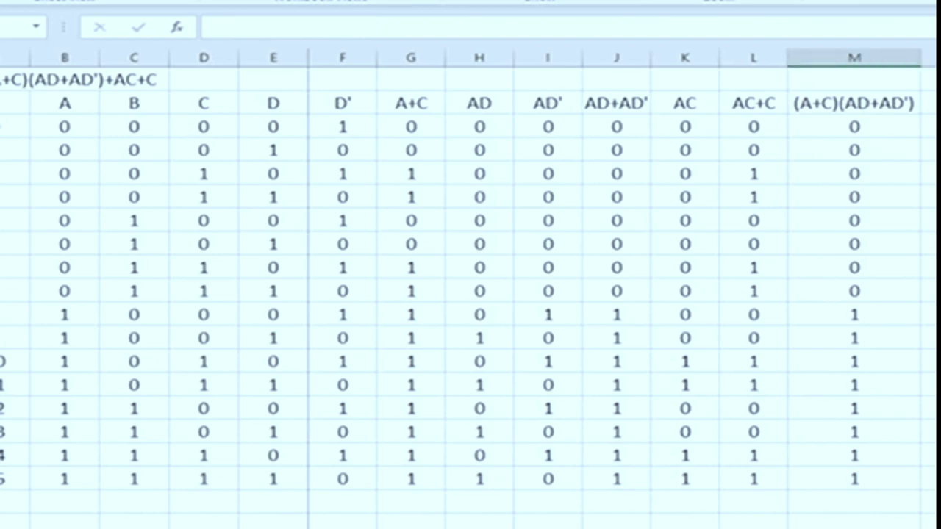
pyautogui.hscroll(4, 617, 294)
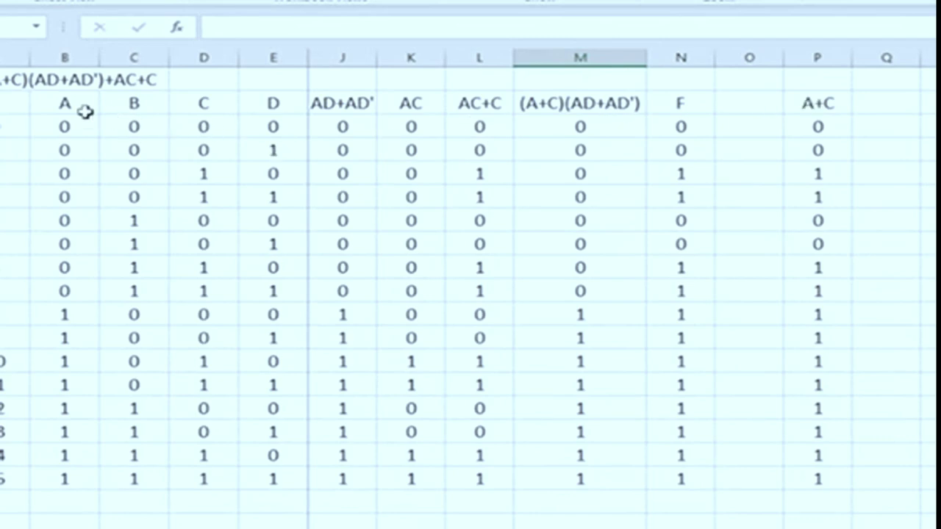
pyautogui.click(66, 57)
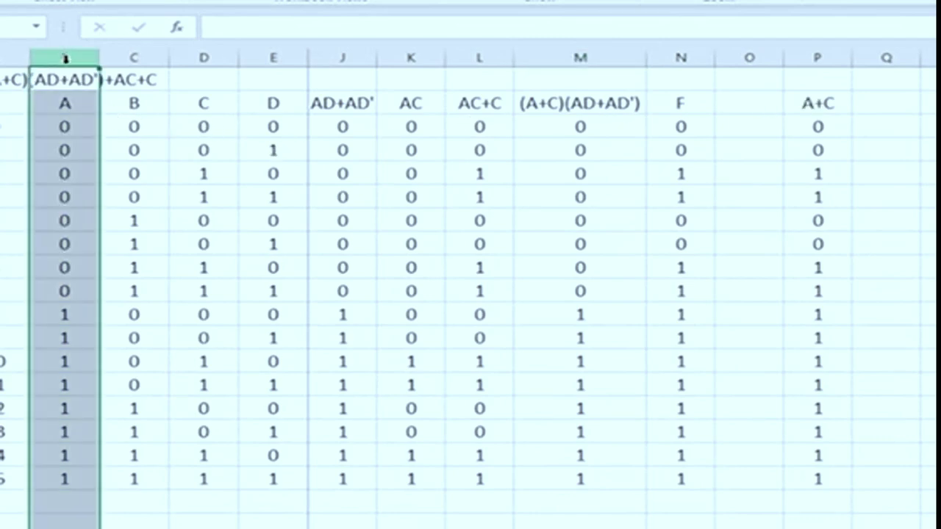
pyautogui.keyDown('ctrl'); pyautogui.click(217, 57); pyautogui.keyUp('ctrl')
pyautogui.keyDown('ctrl'); pyautogui.click(219, 57); pyautogui.keyUp('ctrl')
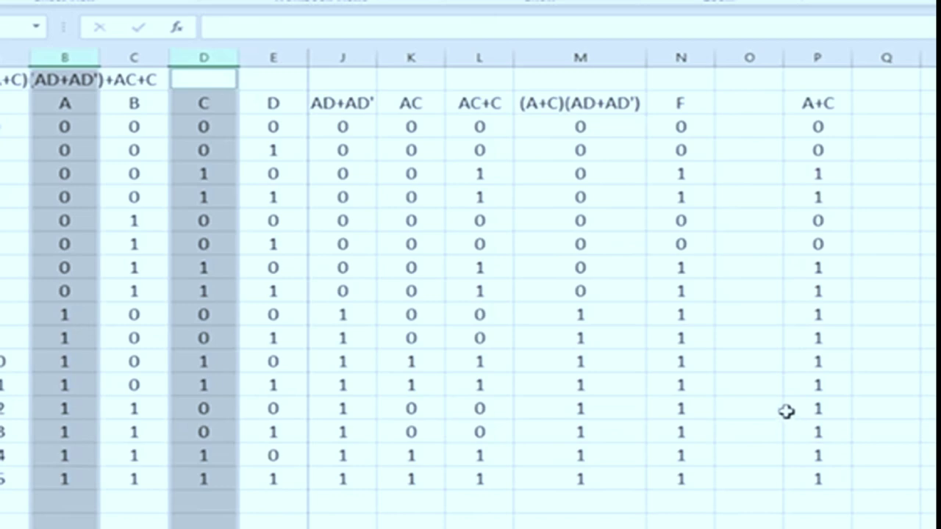
pyautogui.moveTo(683, 57); pyautogui.dragTo(829, 59)
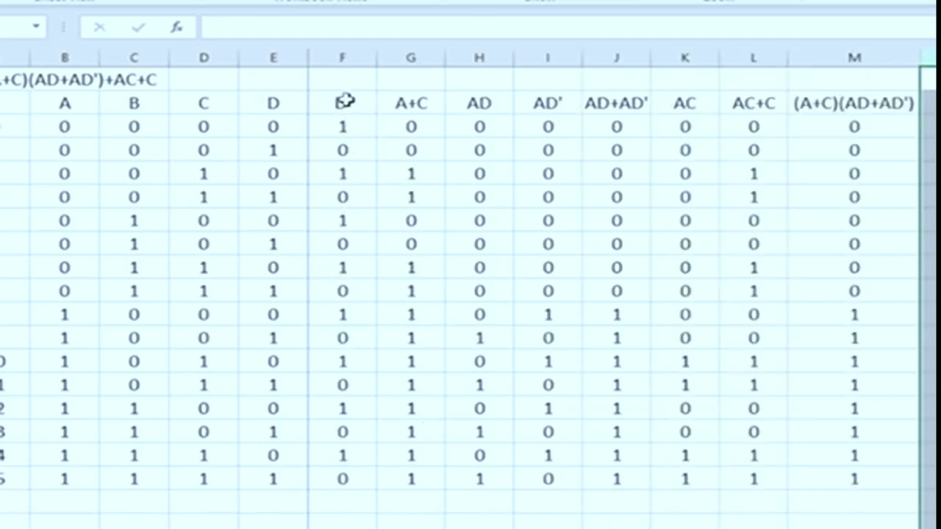
# Go through the intermediate column headings one by one, from D' through (A+C)(AD+AD') to F
pyautogui.click(345, 103)
pyautogui.click(408, 103)
pyautogui.click(464, 103)
pyautogui.click(524, 103)
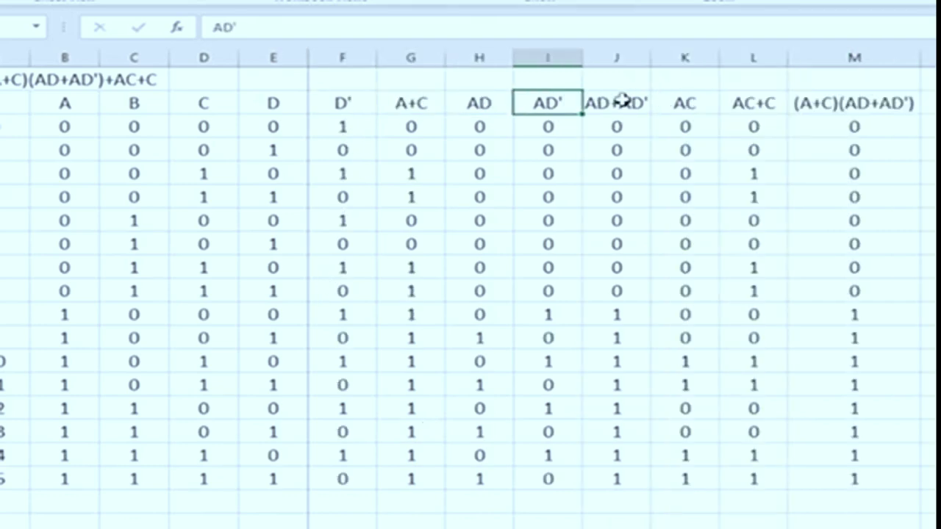
pyautogui.click(623, 103)
pyautogui.click(682, 103)
pyautogui.click(743, 102)
pyautogui.click(831, 103)
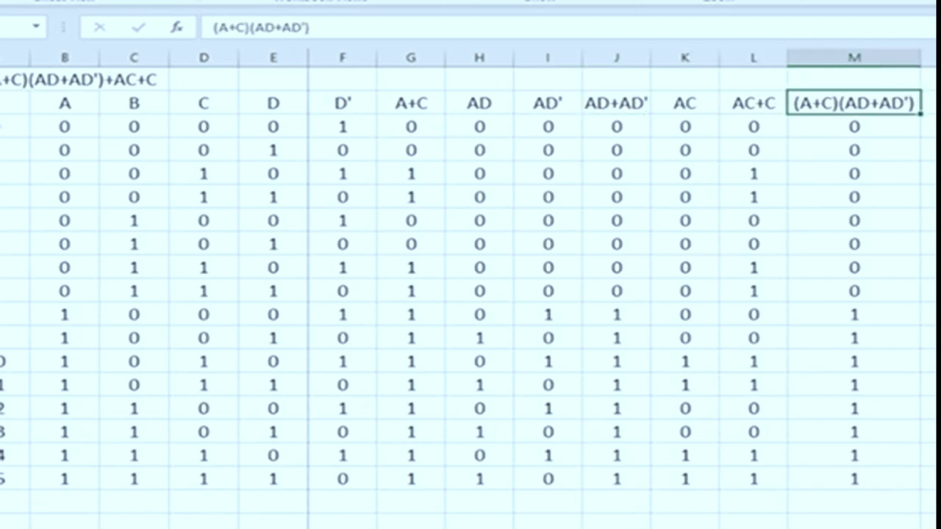
pyautogui.click(927, 103)
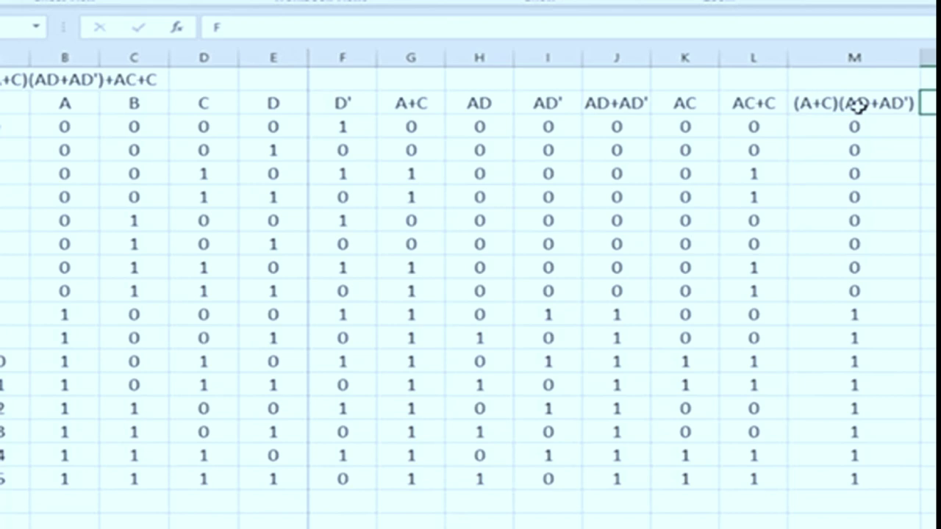
# Highlight the A to D input combinations, the simplified A+C results in column P, and the B variable heading
pyautogui.moveTo(63, 103); pyautogui.dragTo(273, 479)
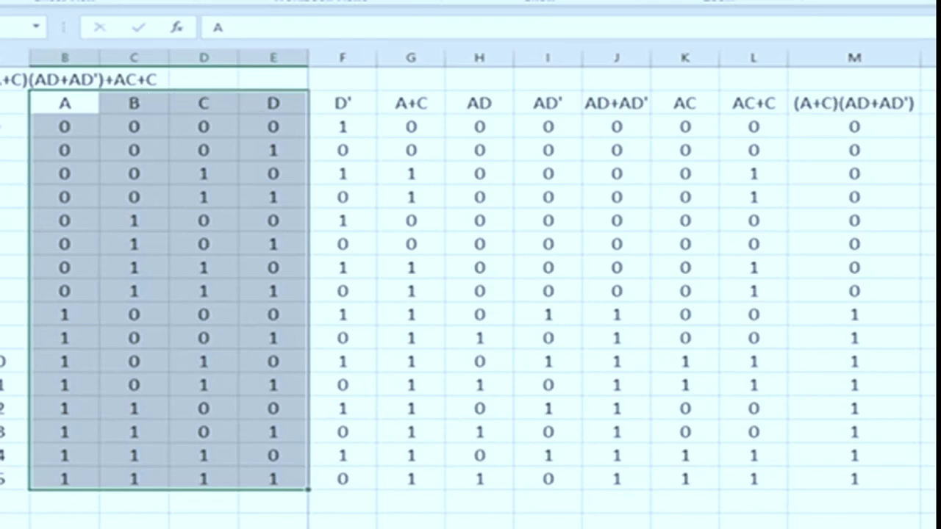
pyautogui.click(411, 103)
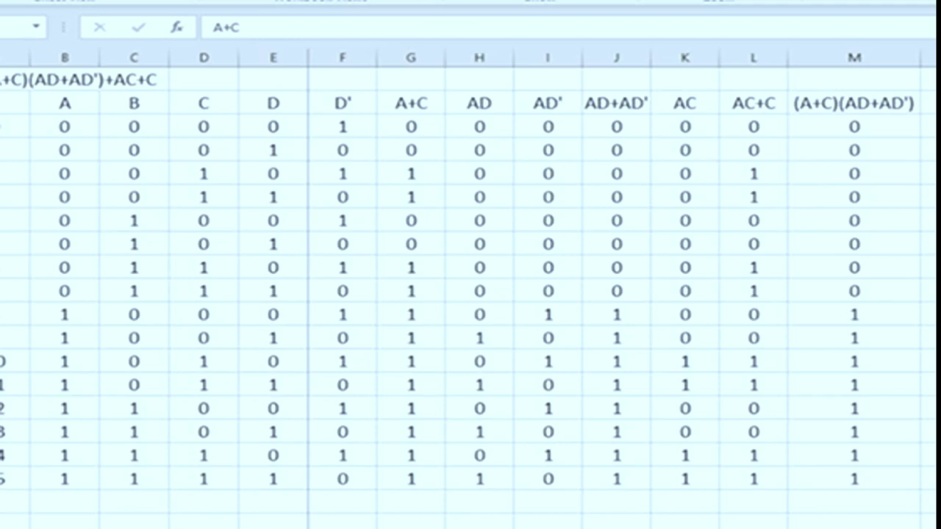
pyautogui.hscroll(4, 620, 289)
pyautogui.hotkey('ctrl', 'v')
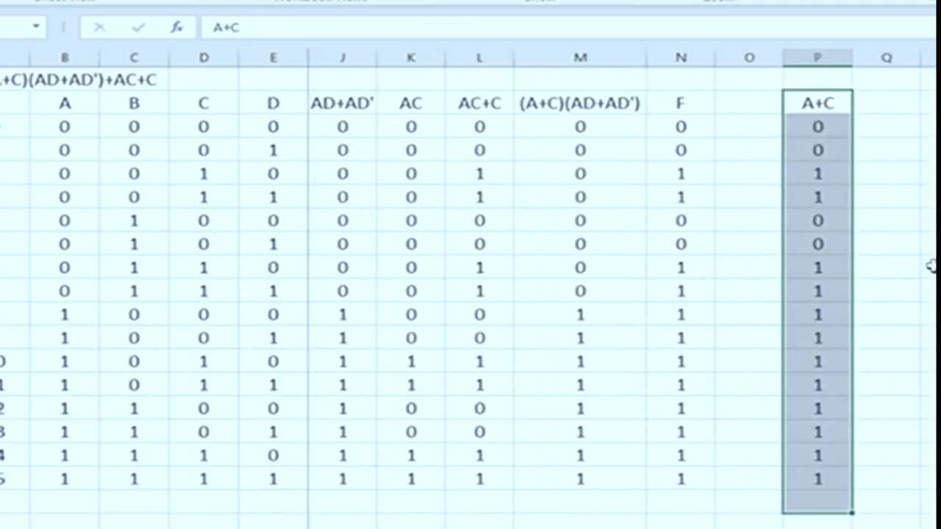
pyautogui.click(805, 87)
pyautogui.moveTo(811, 103); pyautogui.dragTo(834, 464)
pyautogui.click(134, 103)
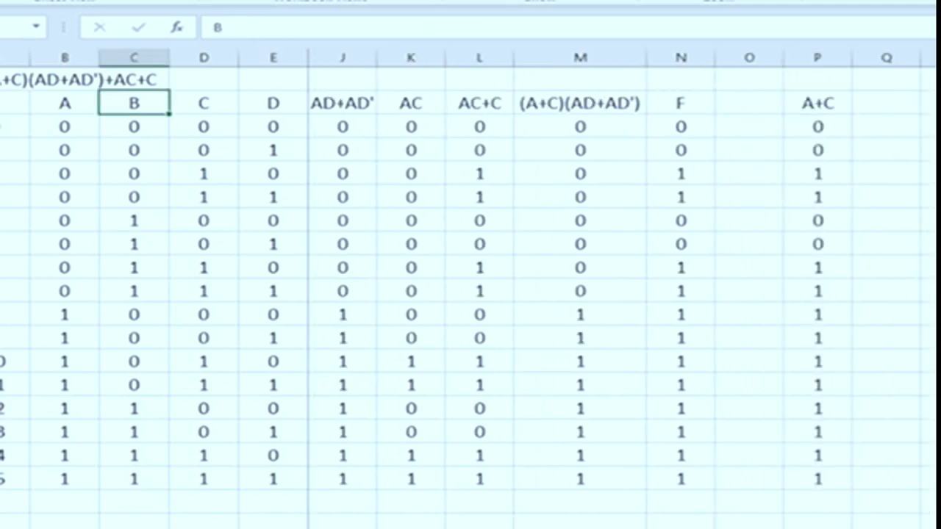
# Open the sheet with the A, C, D truth table and enlarge the font of the whole sheet by three size increments
pyautogui.hscroll(-4, 620, 289)
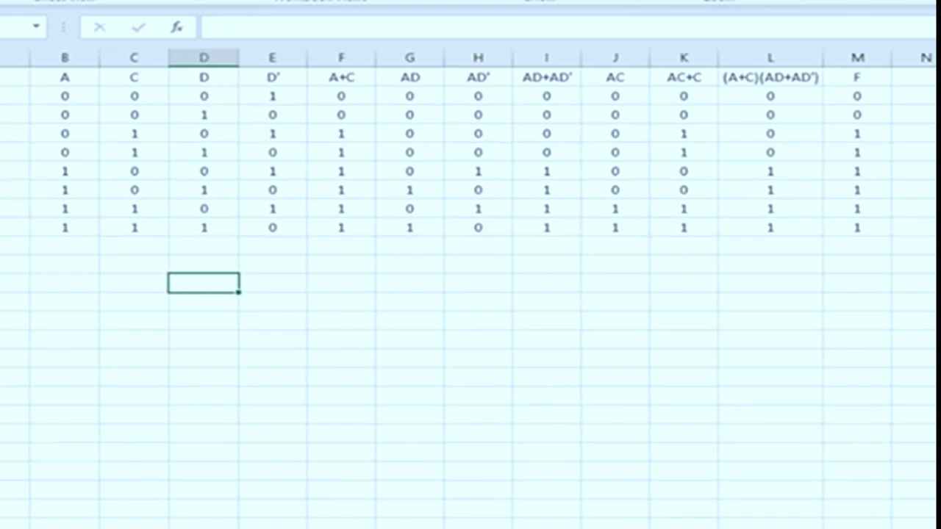
pyautogui.click(2, 76)
pyautogui.hotkey('ctrl', 'shift', 'Down')
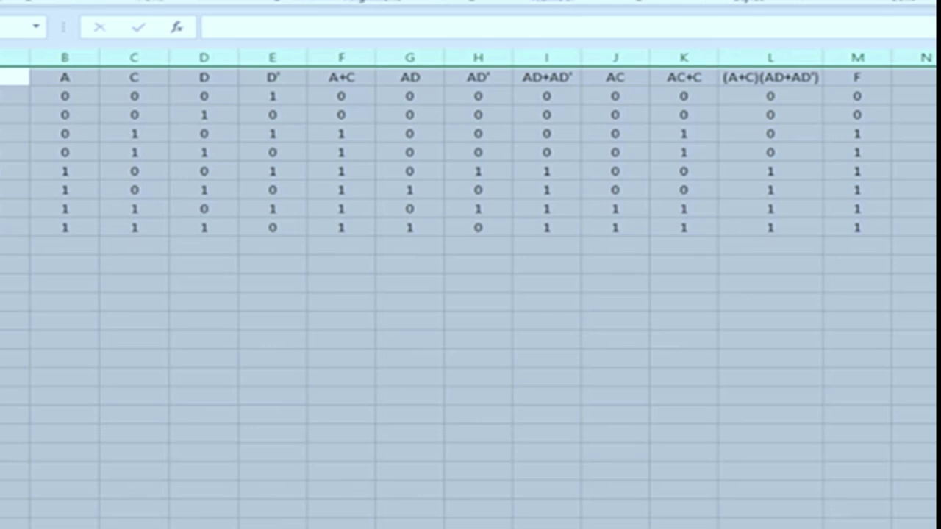
pyautogui.hotkey('ctrl', 'shift', '.')
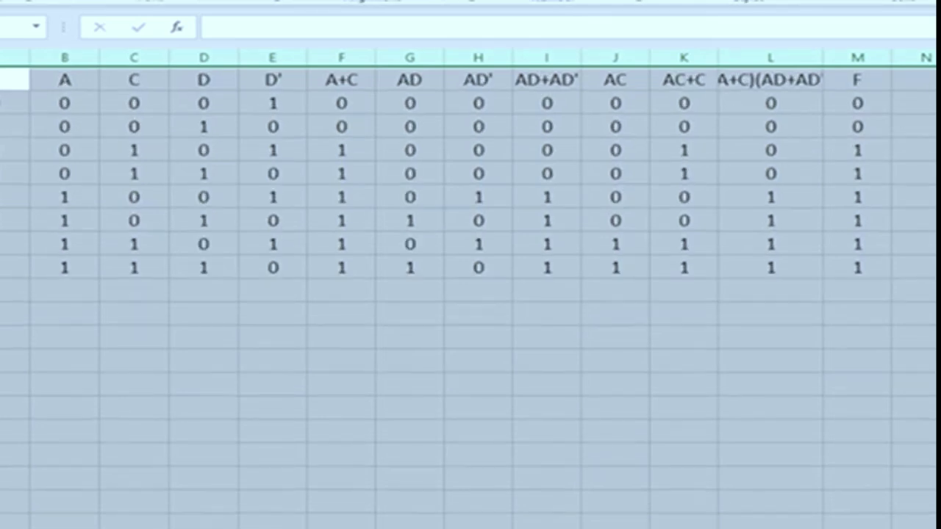
pyautogui.hotkey('ctrl', 'shift', '.')
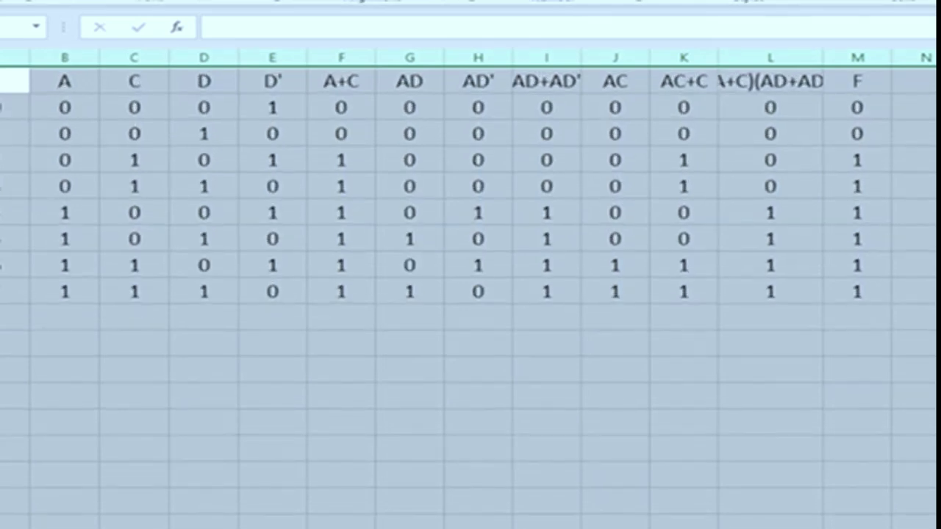
pyautogui.hotkey('ctrl', 'shift', '.')
pyautogui.click(453, 416)
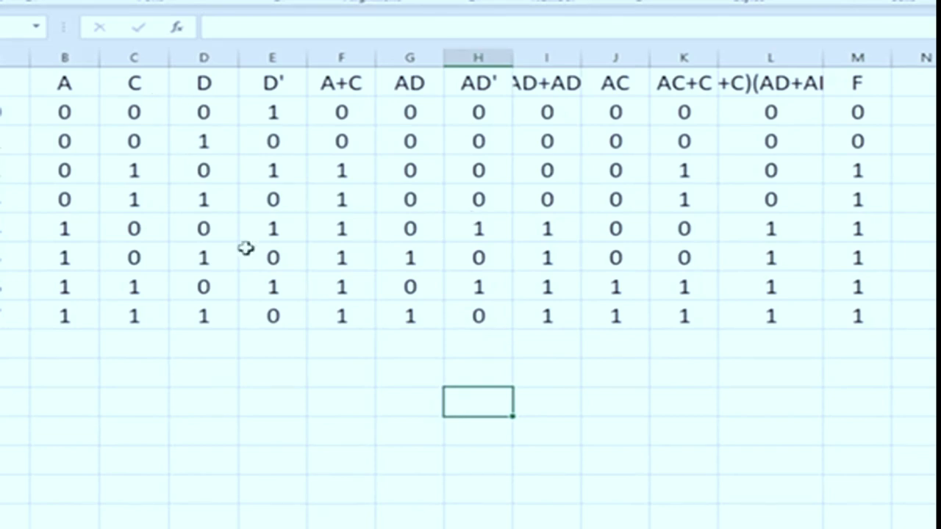
# Highlight the upper input values of A, C and D to examine how the three-variable combinations are arranged
pyautogui.click(42, 114)
pyautogui.moveTo(59, 140); pyautogui.dragTo(70, 200)
pyautogui.moveTo(140, 114); pyautogui.dragTo(138, 140)
pyautogui.moveTo(206, 111); pyautogui.dragTo(214, 132)
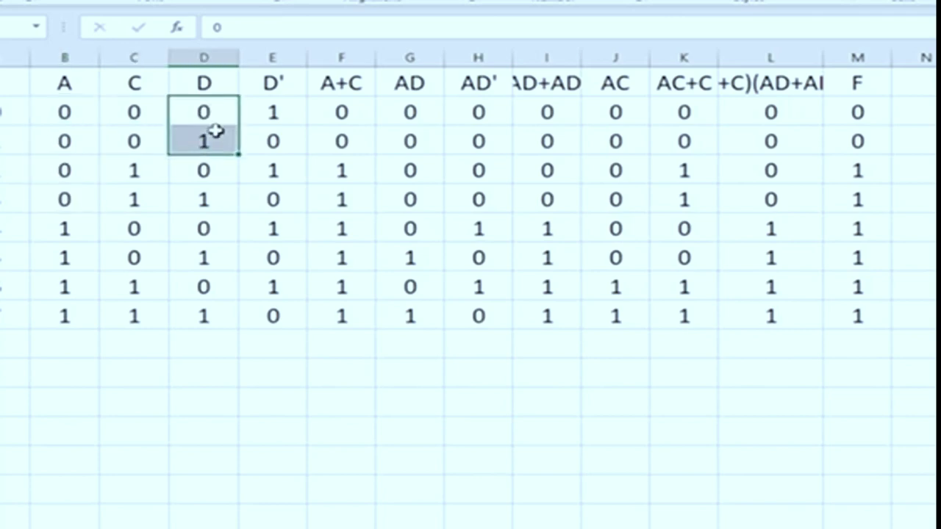
pyautogui.click(221, 368)
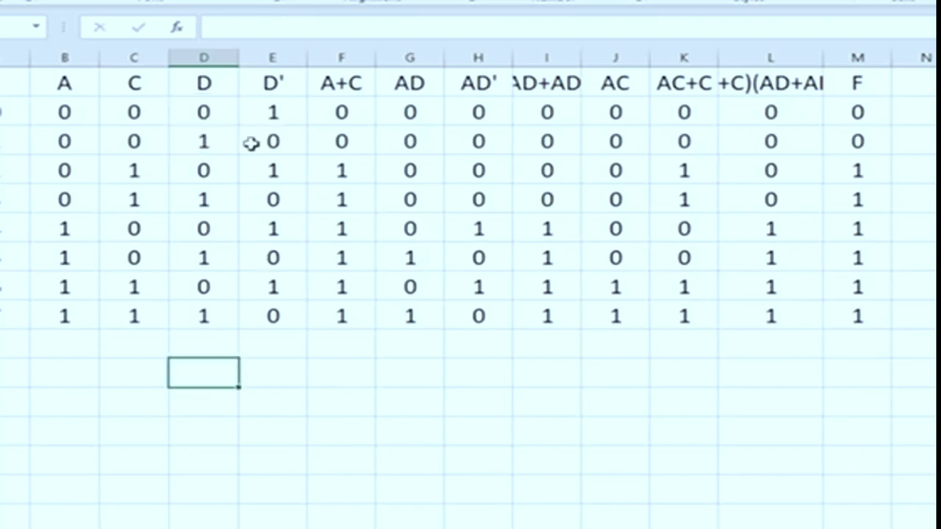
# Inspect the D' formula in decimal row 0 and highlight the D values it inverts
pyautogui.click(267, 80)
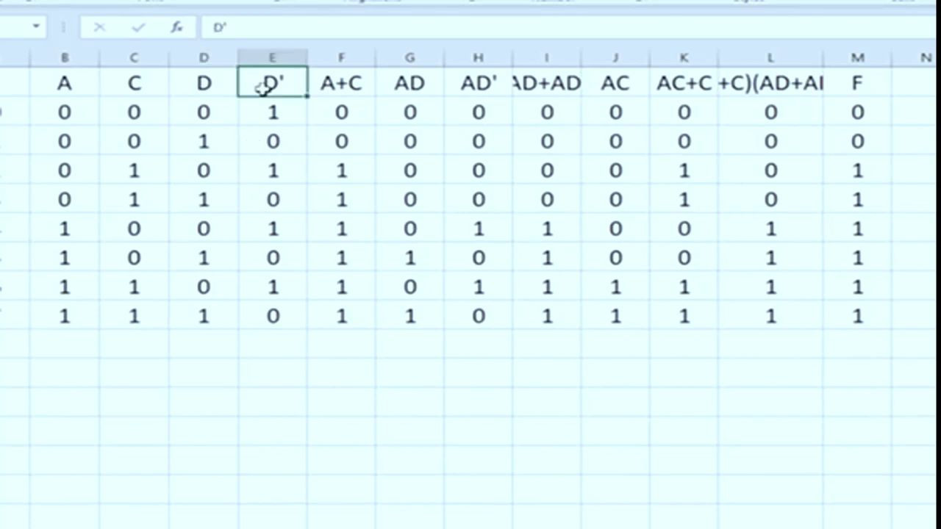
pyautogui.click(276, 112)
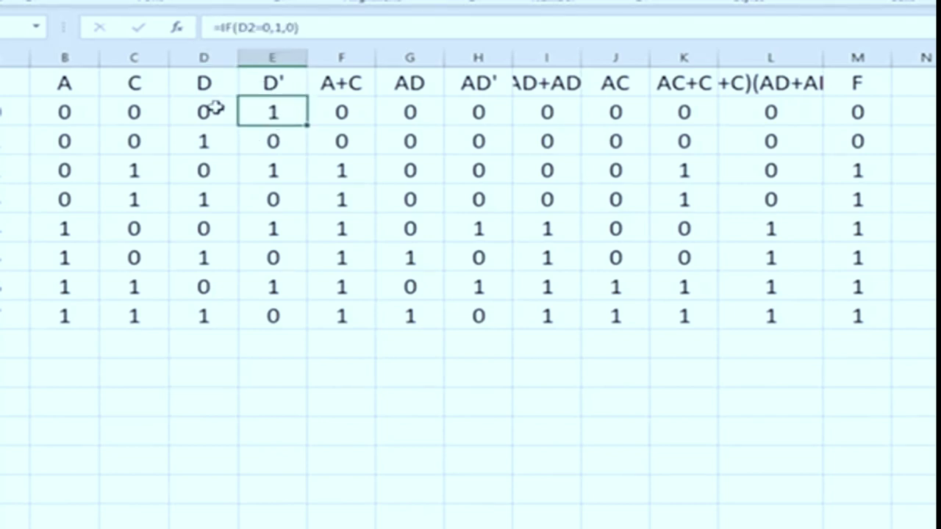
pyautogui.moveTo(203, 110); pyautogui.dragTo(189, 317)
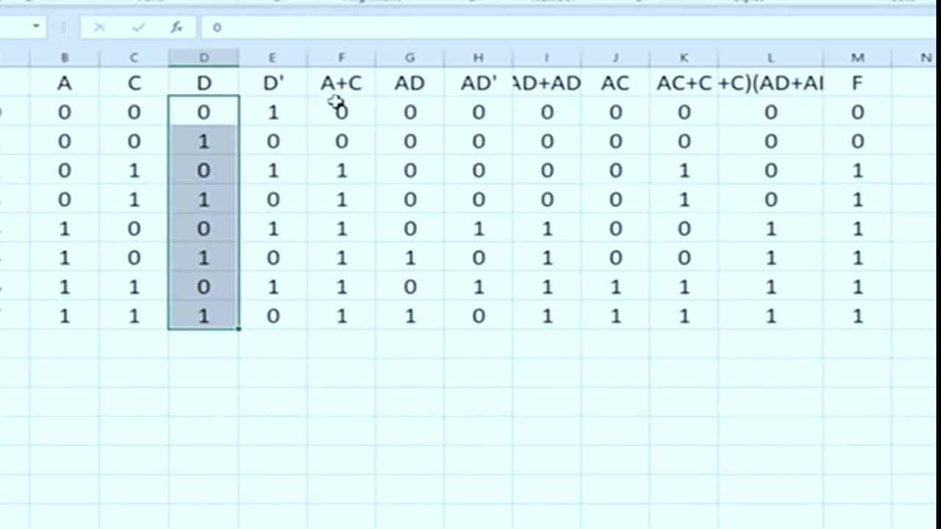
# Highlight the A+C results in the three-variable table and inspect the OR formulas in decimal rows 0, 1 and 2
pyautogui.moveTo(331, 103); pyautogui.dragTo(338, 313)
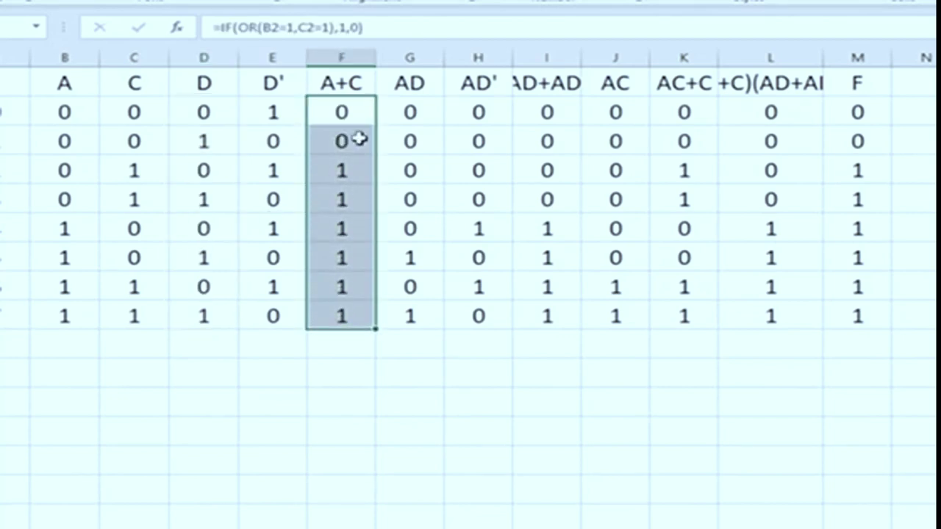
pyautogui.click(351, 111)
pyautogui.click(366, 142)
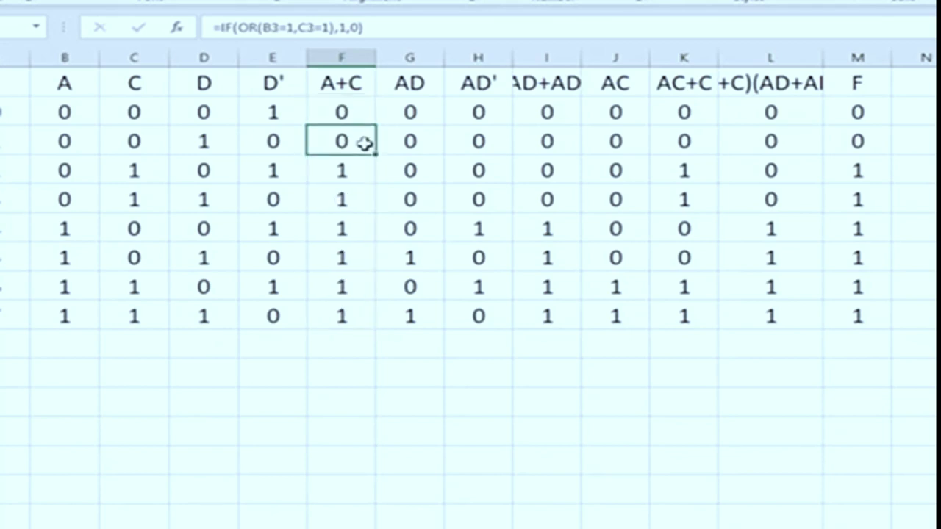
pyautogui.click(357, 174)
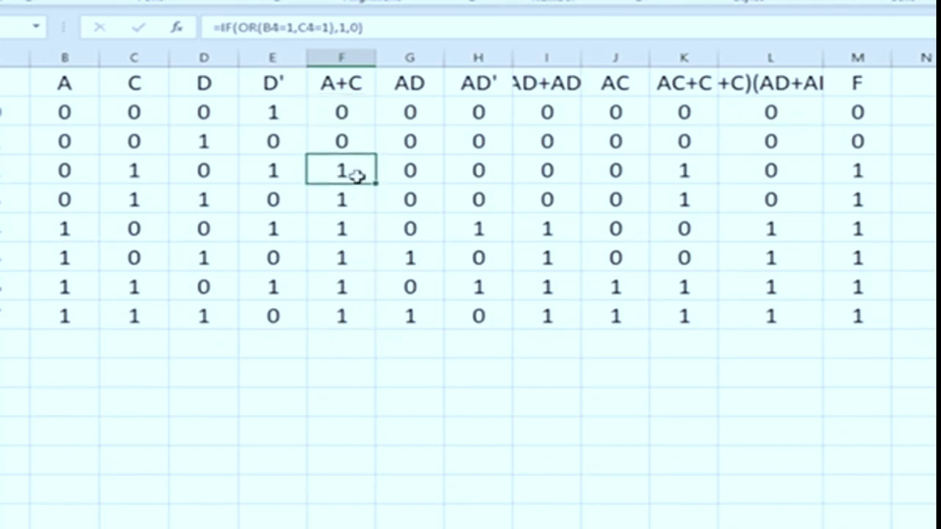
# Trace the A+C results in decimal rows 2 and 3 from C, and in rows 4 to 7 from A
pyautogui.click(127, 176)
pyautogui.moveTo(128, 176); pyautogui.dragTo(127, 197)
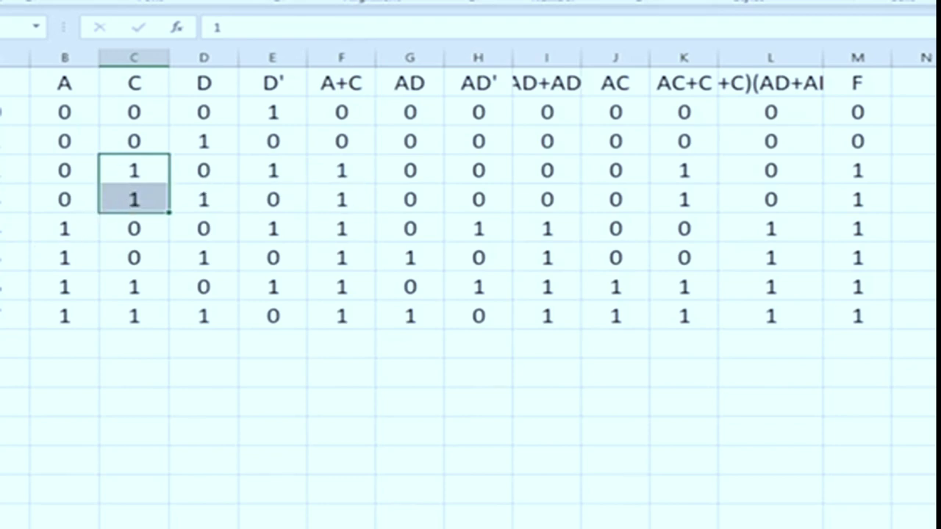
pyautogui.moveTo(61, 233); pyautogui.dragTo(46, 315)
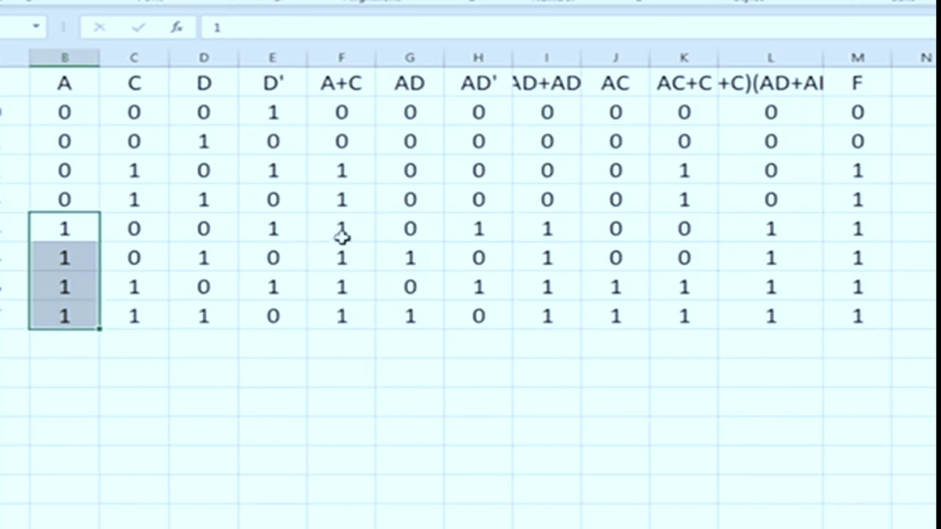
pyautogui.moveTo(336, 235); pyautogui.dragTo(336, 316)
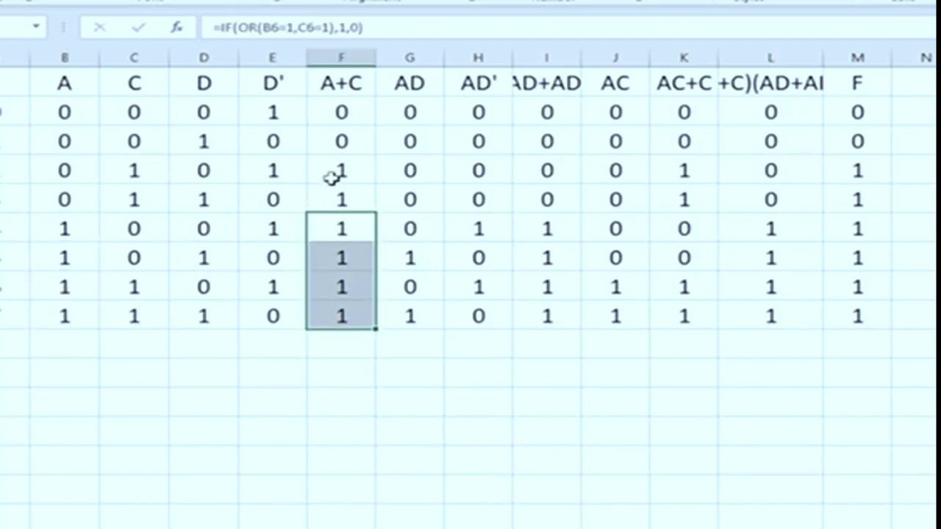
pyautogui.moveTo(330, 176); pyautogui.dragTo(352, 316)
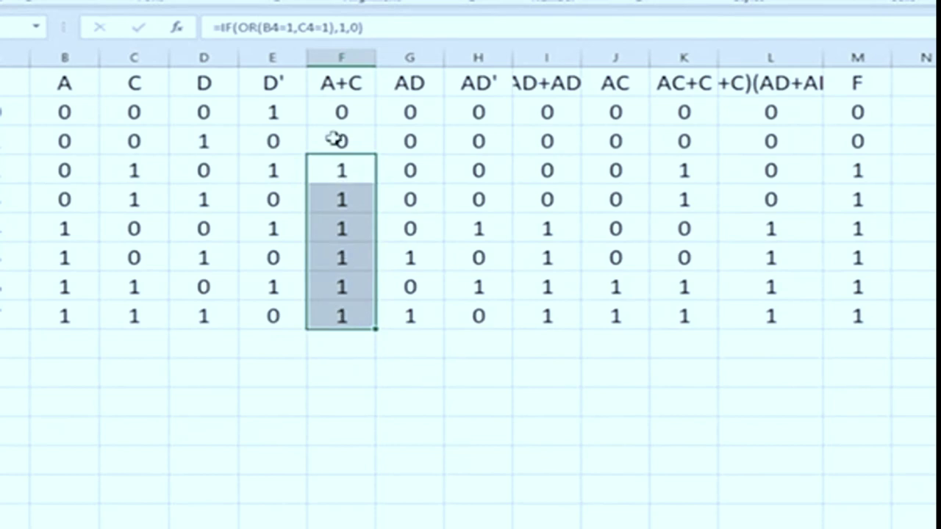
# Copy the F=(A+C)(AD+AD')+AC+C row from the four-variable sheet, insert it above the three-variable table, and enlarge its font
pyautogui.click(409, 86)
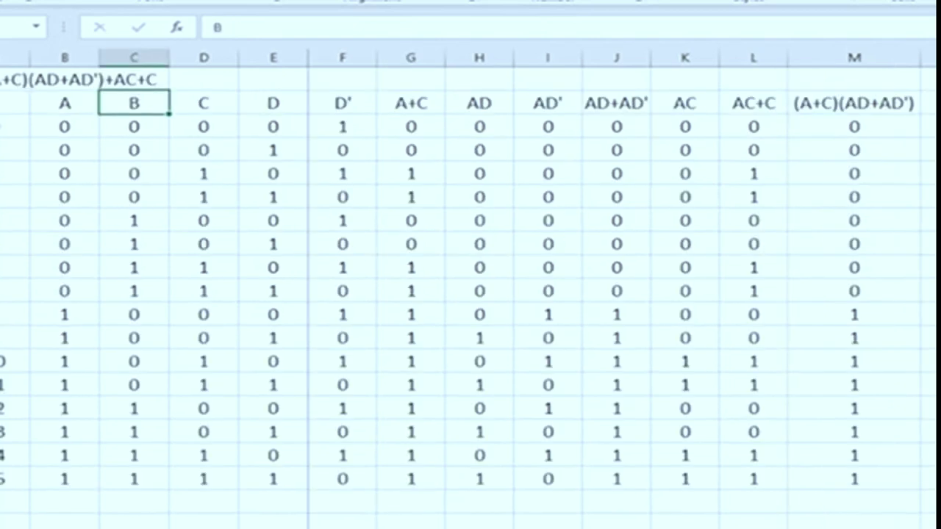
pyautogui.click(6, 80)
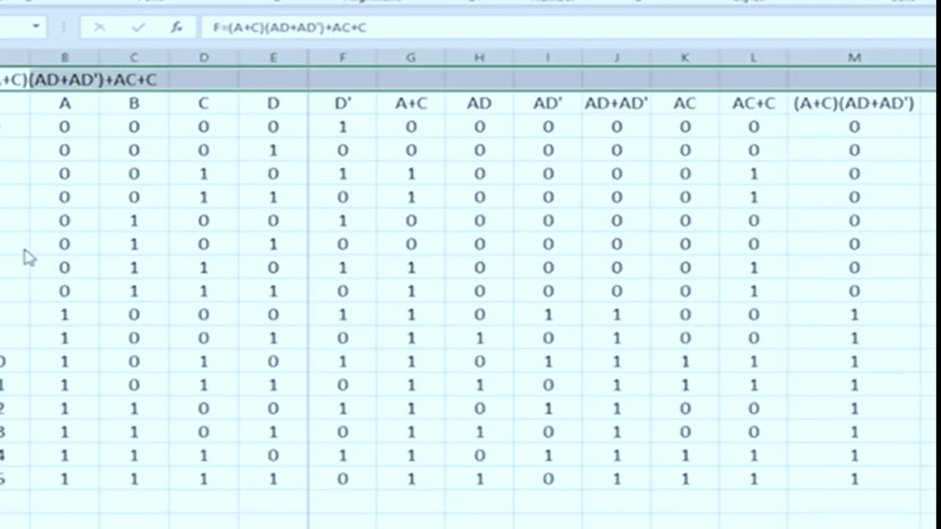
pyautogui.hotkey('ctrl', 'c')
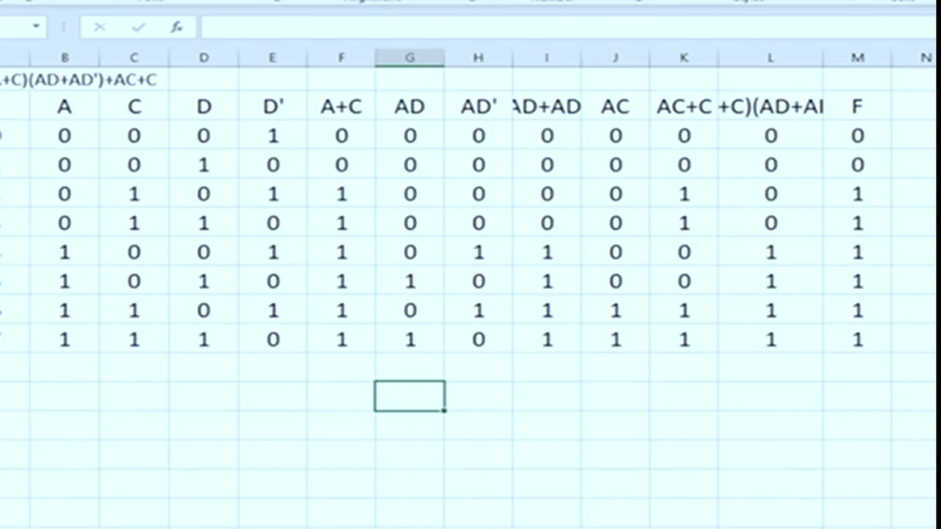
pyautogui.click(14, 79)
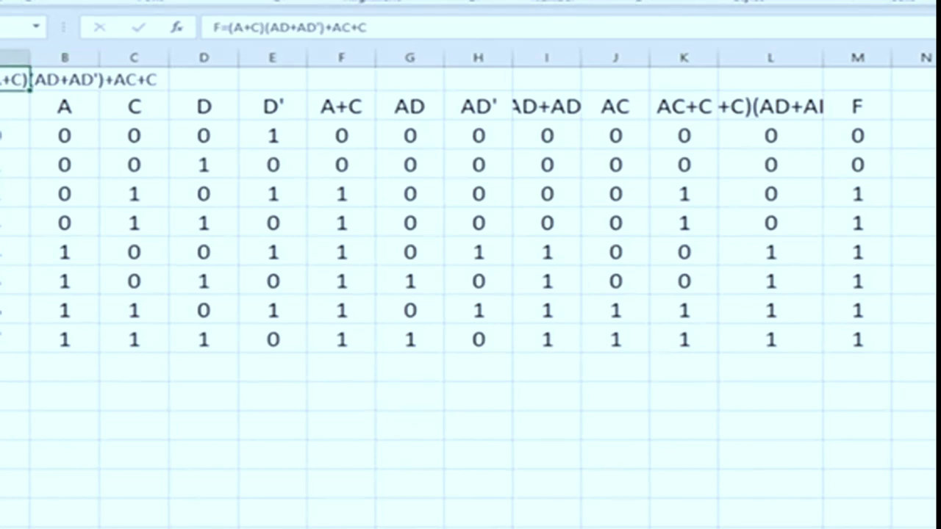
pyautogui.click(133, 283)
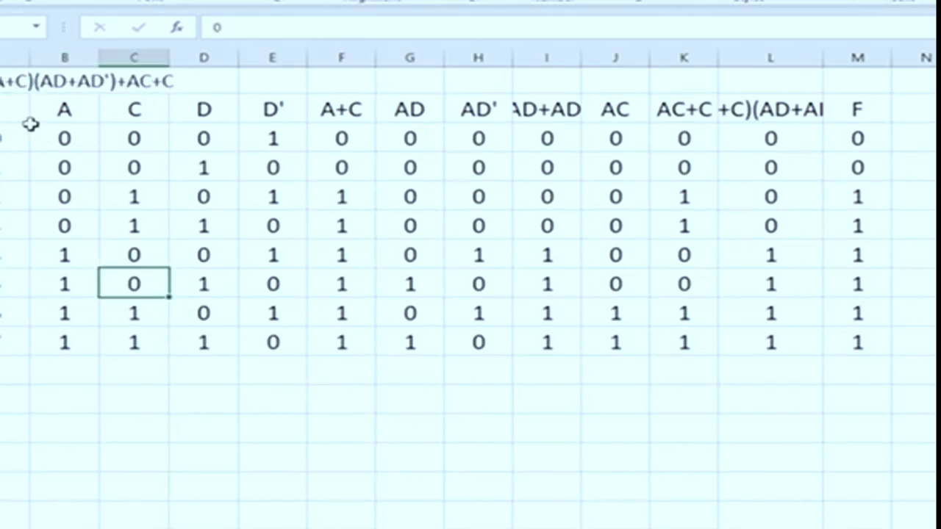
pyautogui.click(10, 84)
pyautogui.click(38, 79)
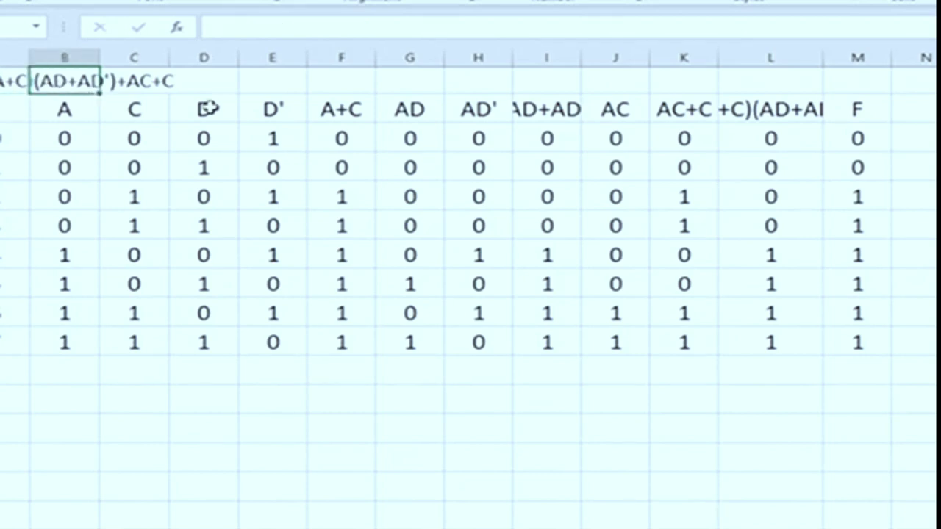
# Point out the AD header in the three-variable table and highlight the A and D columns it combines
pyautogui.click(425, 107)
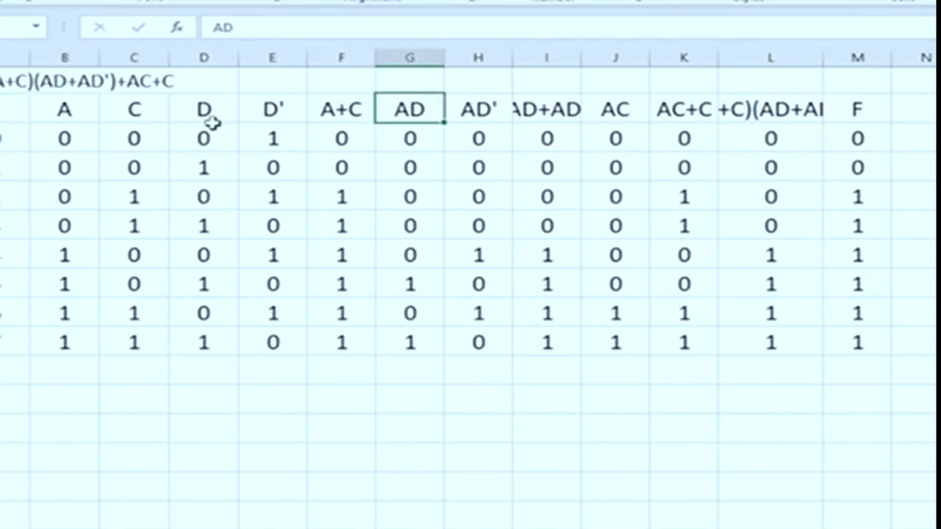
pyautogui.click(67, 56)
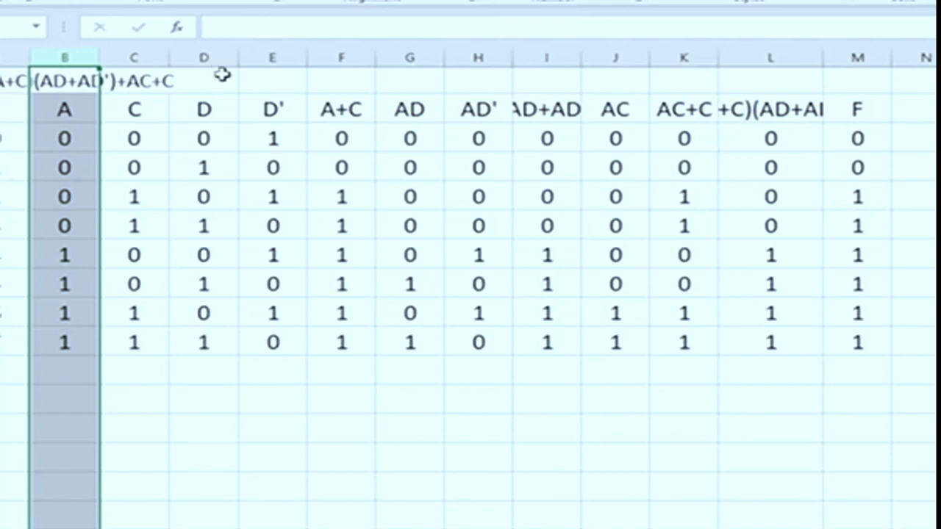
pyautogui.click(197, 54)
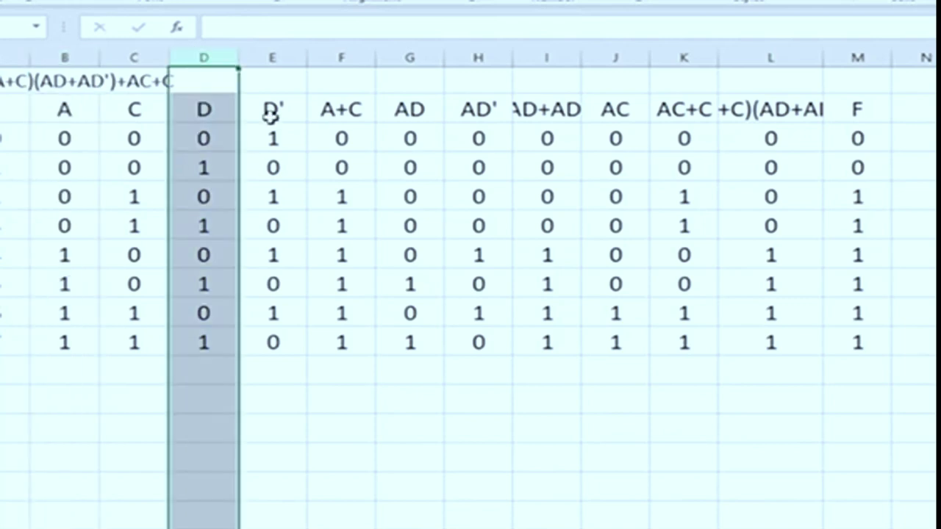
pyautogui.keyDown('ctrl'); pyautogui.click(58, 56); pyautogui.keyUp('ctrl')
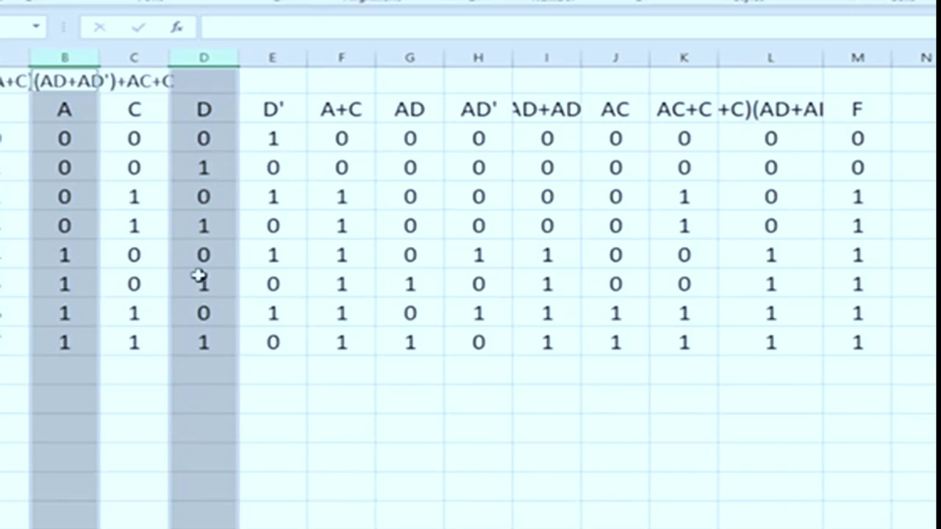
# Trace the AD results in decimal rows 5 and 7 from their A, C and D input values
pyautogui.moveTo(58, 290); pyautogui.dragTo(198, 282)
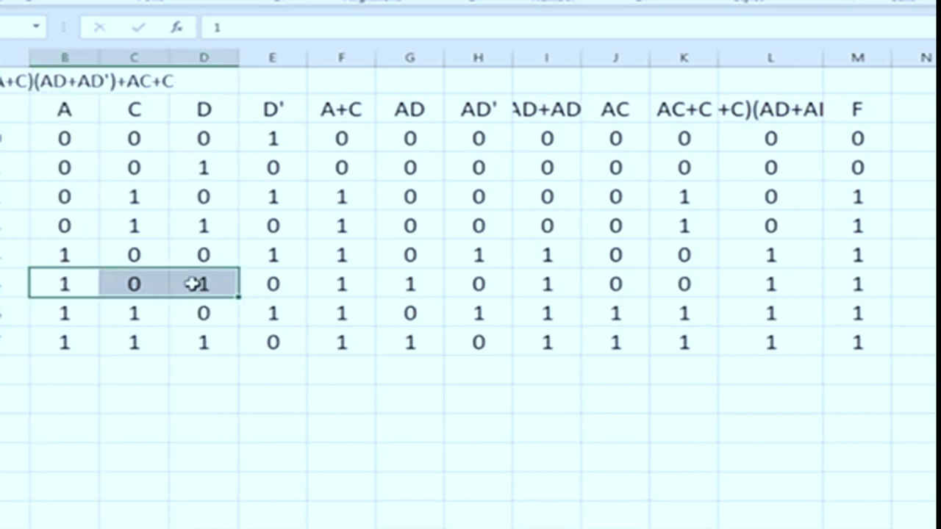
pyautogui.moveTo(79, 349); pyautogui.dragTo(288, 347)
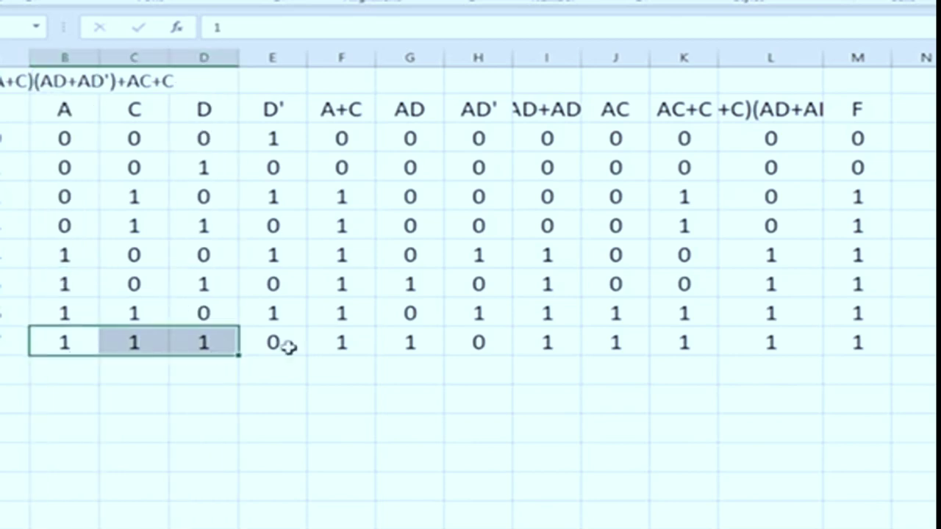
pyautogui.click(408, 342)
pyautogui.click(405, 282)
pyautogui.click(414, 346)
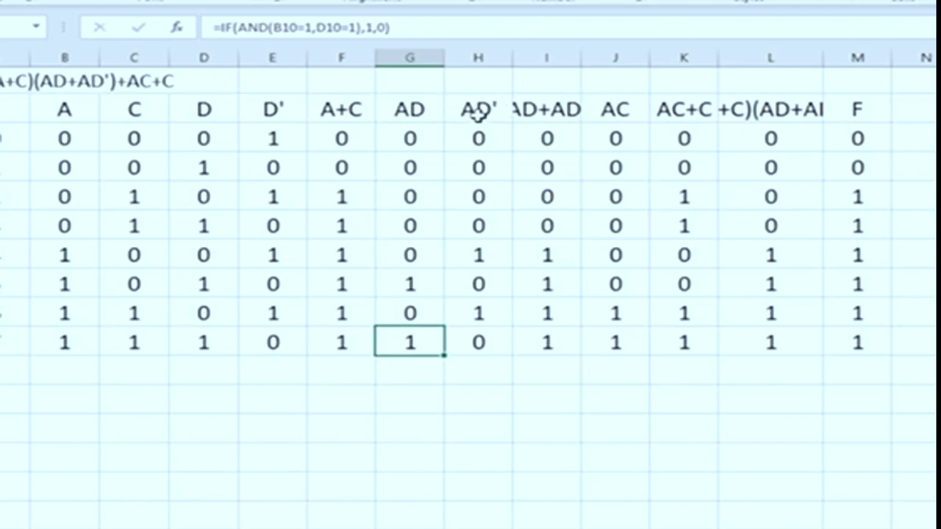
# Widen the AD+AD' and (A+C)(AD+AD') columns so their full headers fit
pyautogui.moveTo(479, 110); pyautogui.dragTo(483, 342)
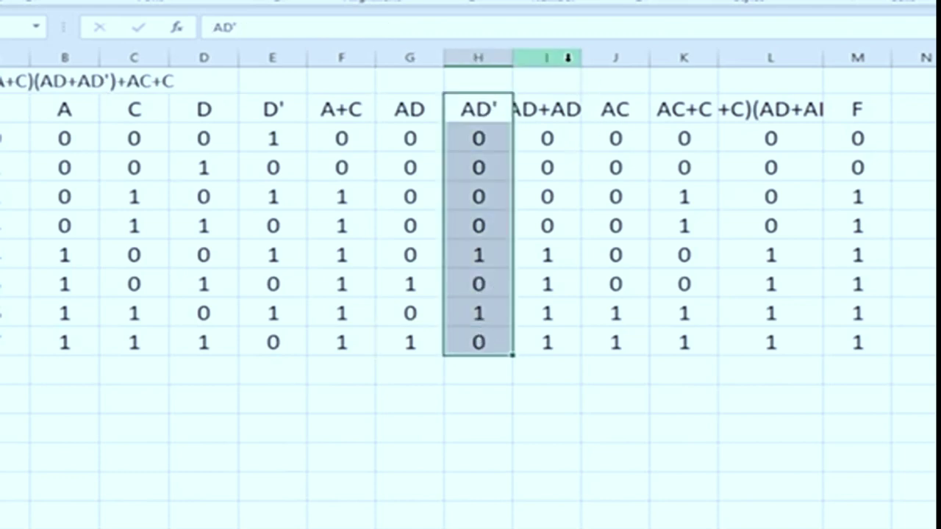
pyautogui.moveTo(582, 57); pyautogui.dragTo(582, 57)
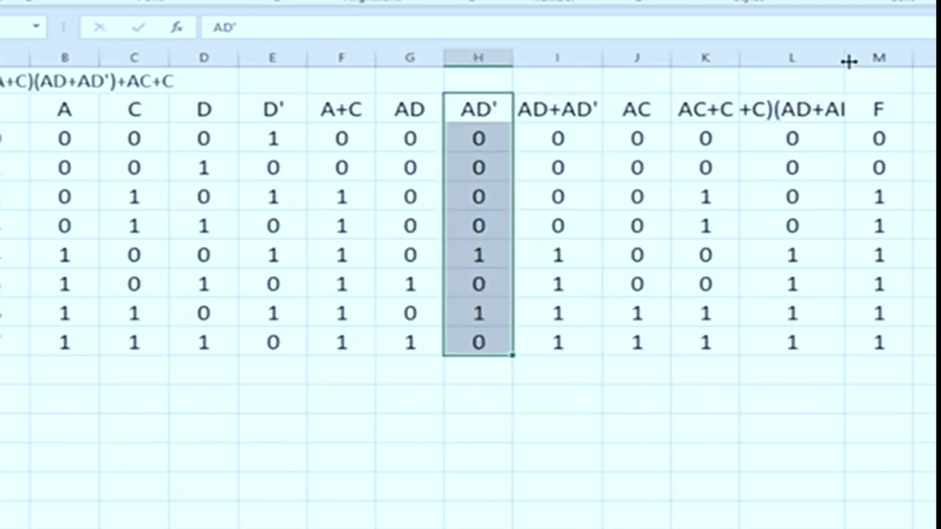
pyautogui.click(847, 58)
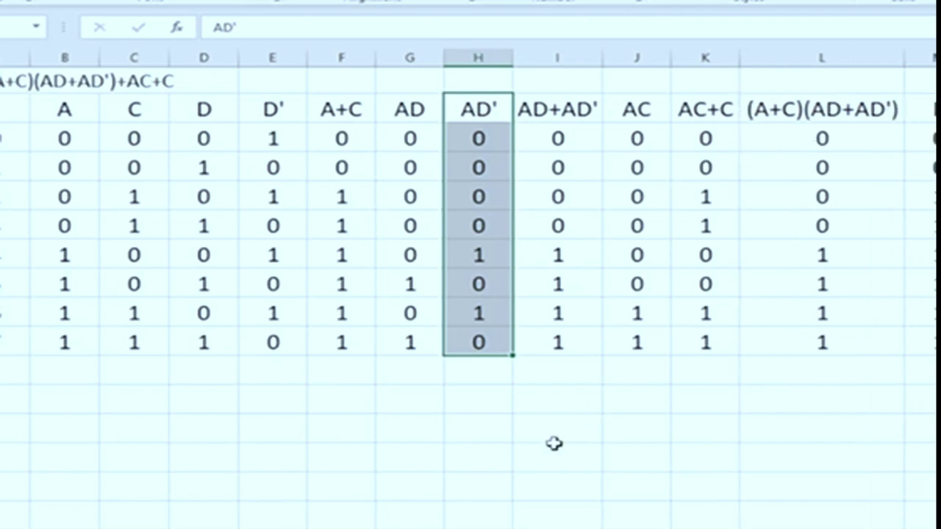
pyautogui.click(409, 436)
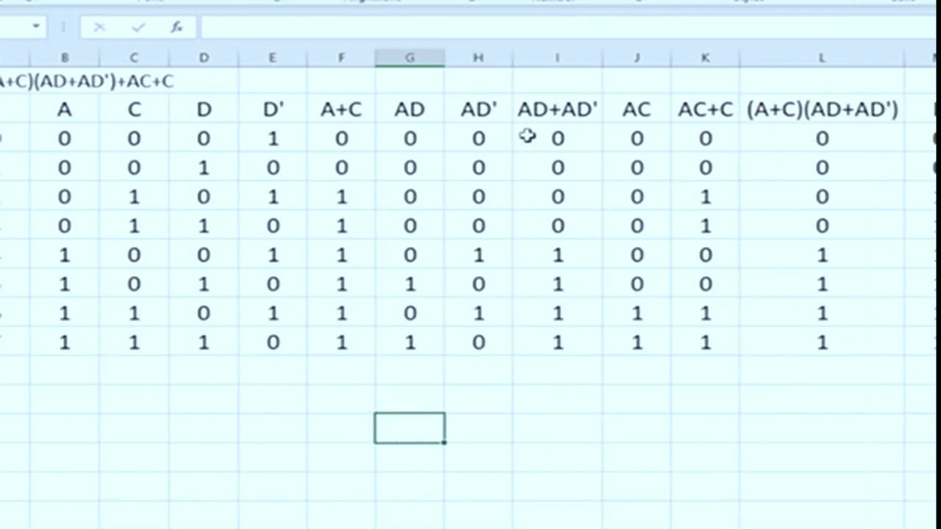
# Inspect the AD' formula in decimal row 0 and highlight the A and D' columns it combines
pyautogui.click(495, 139)
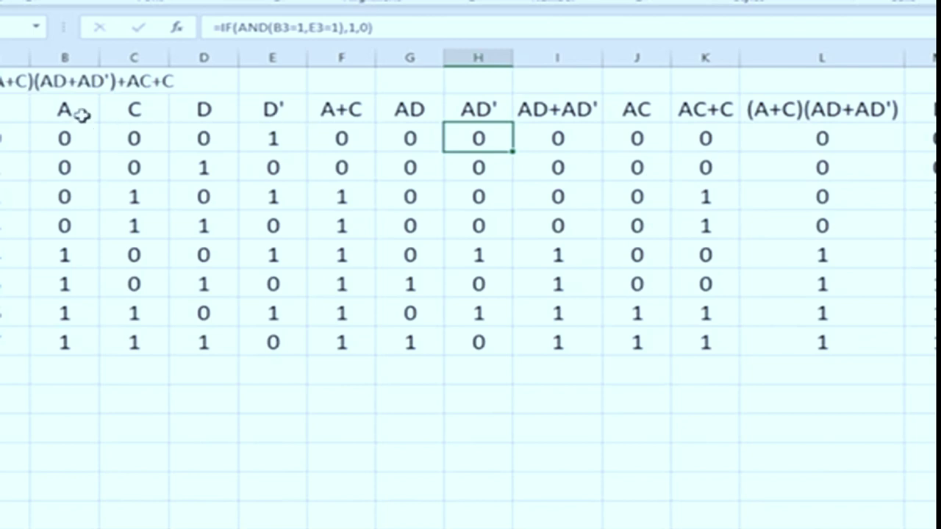
pyautogui.moveTo(77, 112); pyautogui.dragTo(67, 339)
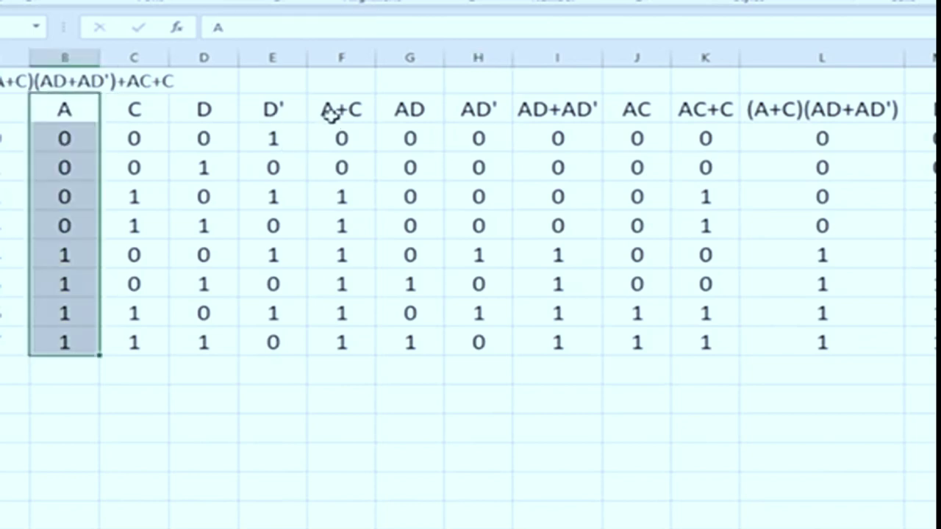
pyautogui.moveTo(304, 108); pyautogui.dragTo(275, 342)
pyautogui.moveTo(325, 108); pyautogui.dragTo(339, 346)
pyautogui.click(406, 448)
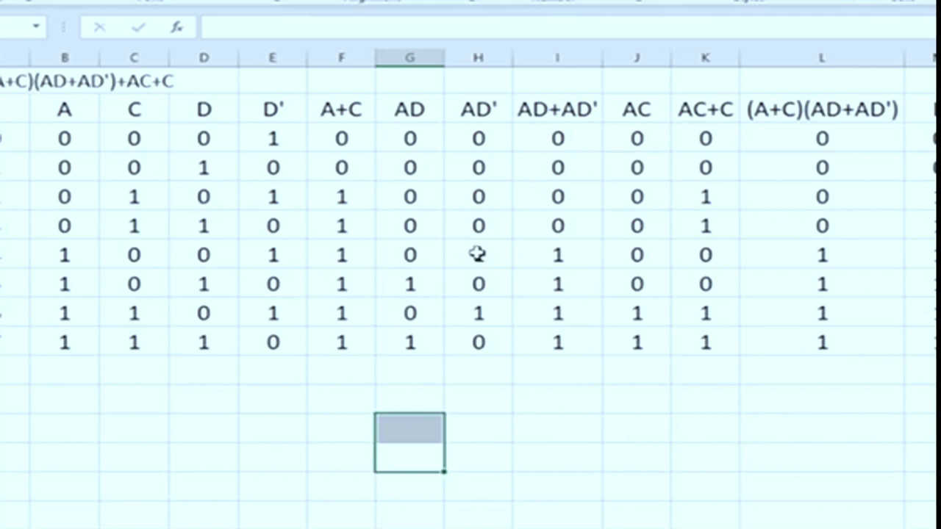
# Trace the AD' results in decimal rows 4 and 6 back to A and D'
pyautogui.moveTo(477, 254); pyautogui.dragTo(84, 247)
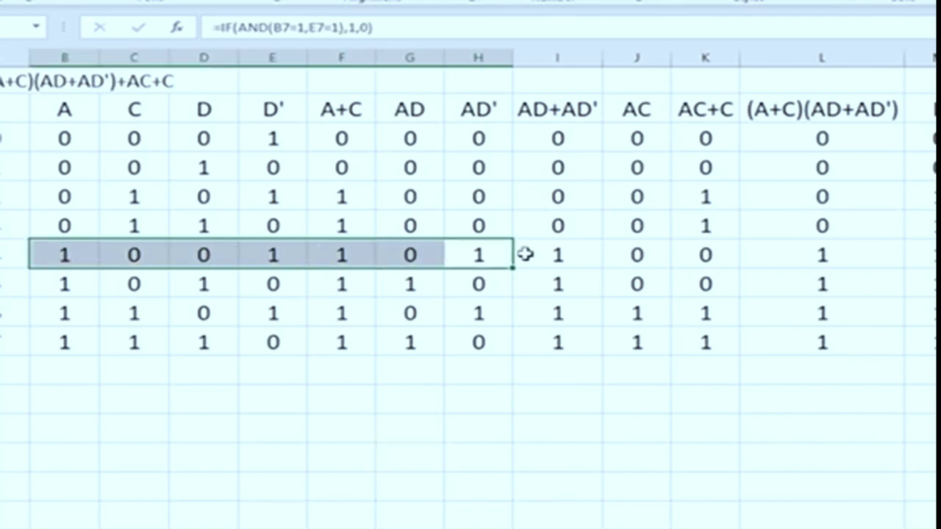
pyautogui.moveTo(482, 318); pyautogui.dragTo(53, 314)
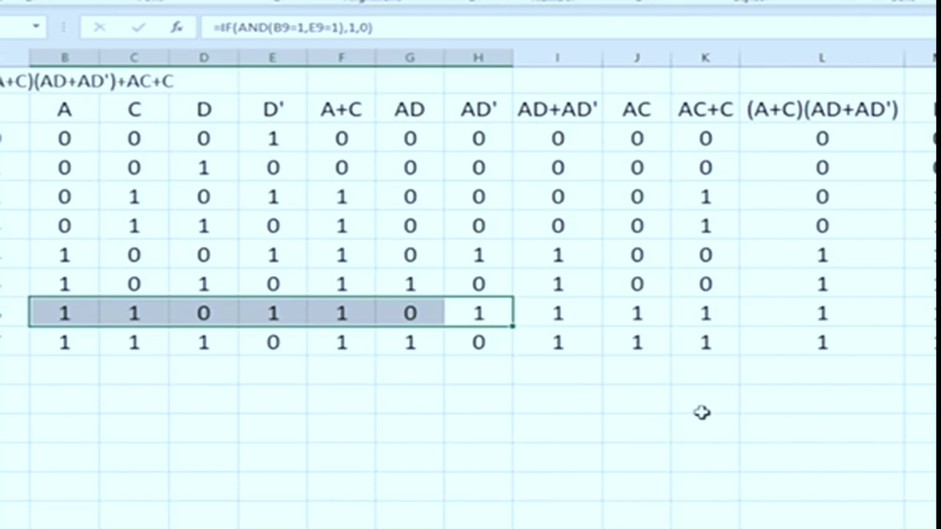
pyautogui.click(736, 450)
# Highlight the AD+AD' column, followed by the AD and AD' columns that feed it
pyautogui.click(530, 118)
pyautogui.moveTo(539, 175); pyautogui.dragTo(548, 336)
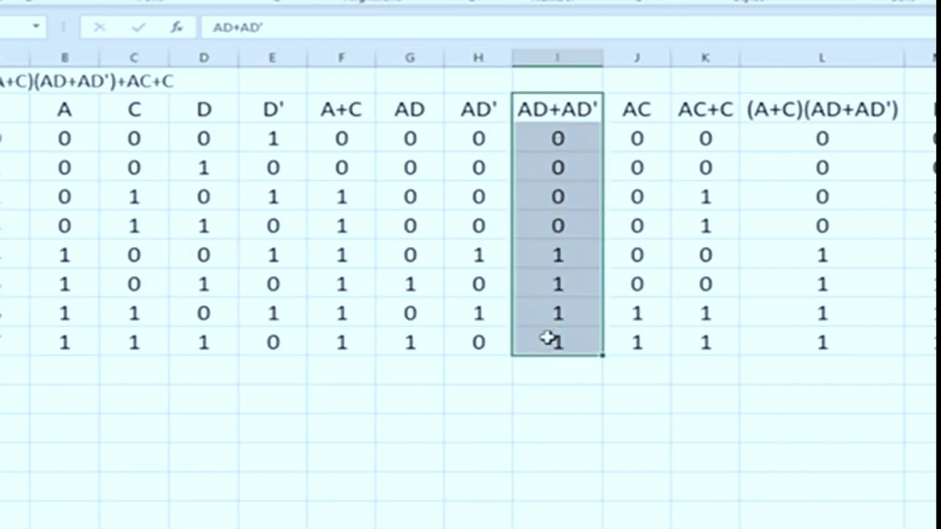
pyautogui.moveTo(410, 118); pyautogui.dragTo(481, 343)
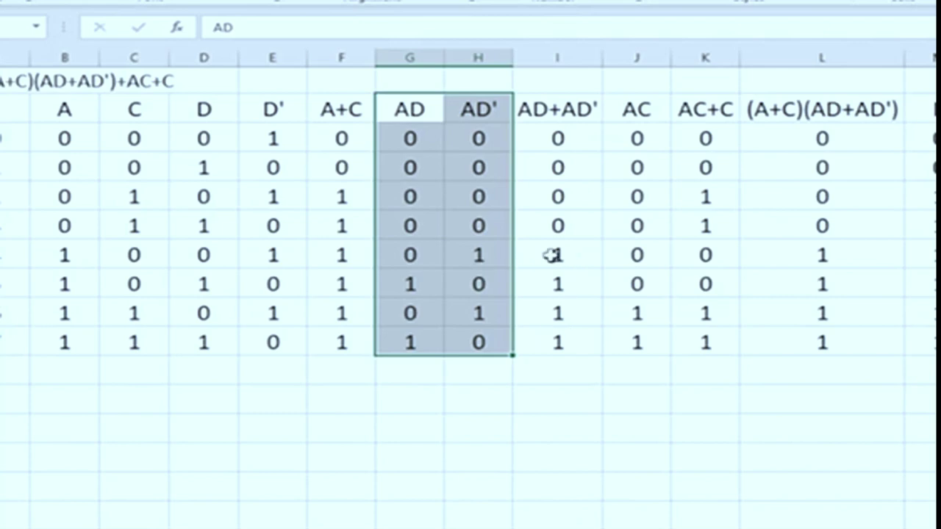
# Trace the AD+AD' results in decimal rows 4 to 7 from the matching AD or AD' cells
pyautogui.click(465, 256)
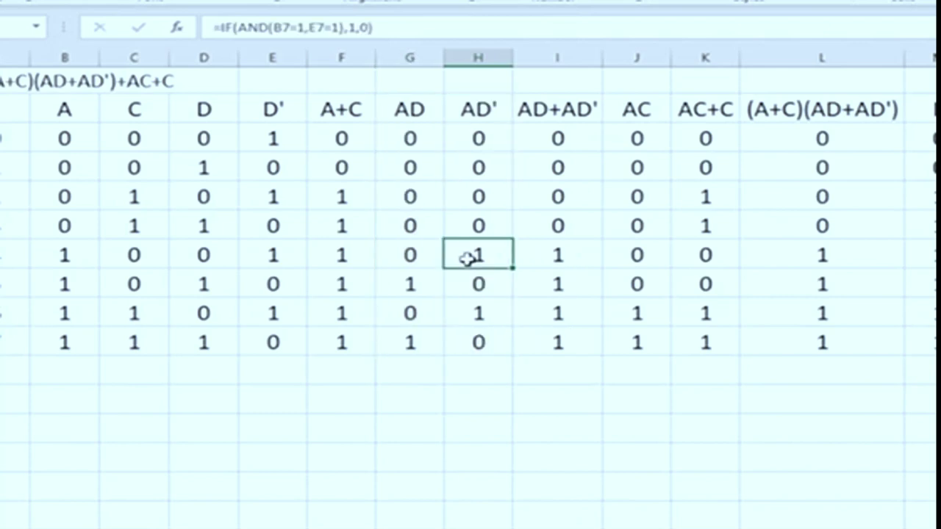
pyautogui.click(425, 286)
pyautogui.click(455, 319)
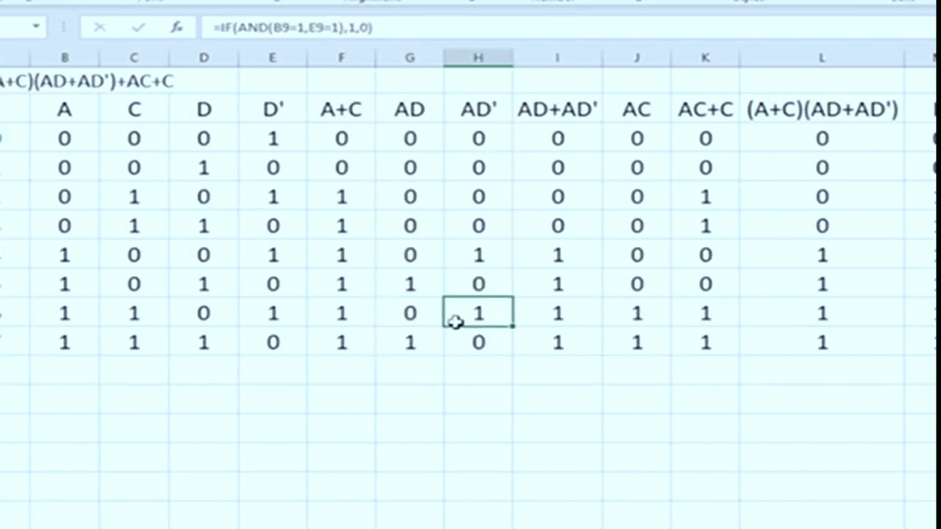
pyautogui.click(395, 349)
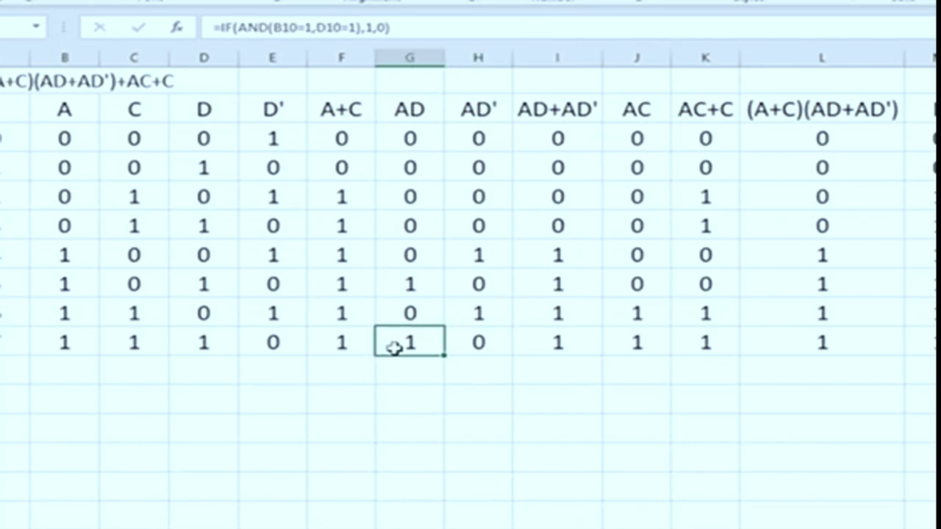
pyautogui.moveTo(561, 254); pyautogui.dragTo(561, 344)
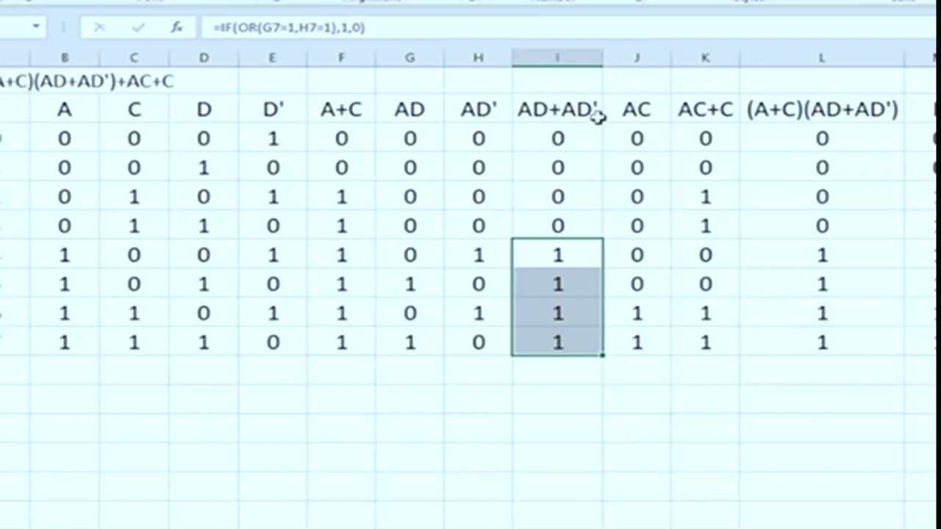
# Highlight the AC results and trace decimal rows 6 and 7 from their A and C values
pyautogui.moveTo(628, 134); pyautogui.dragTo(644, 340)
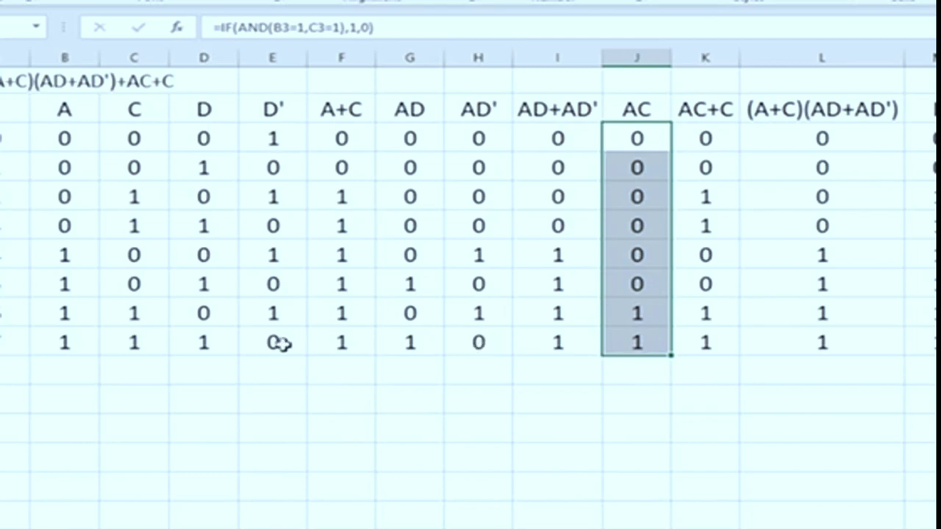
pyautogui.moveTo(60, 307); pyautogui.dragTo(115, 330)
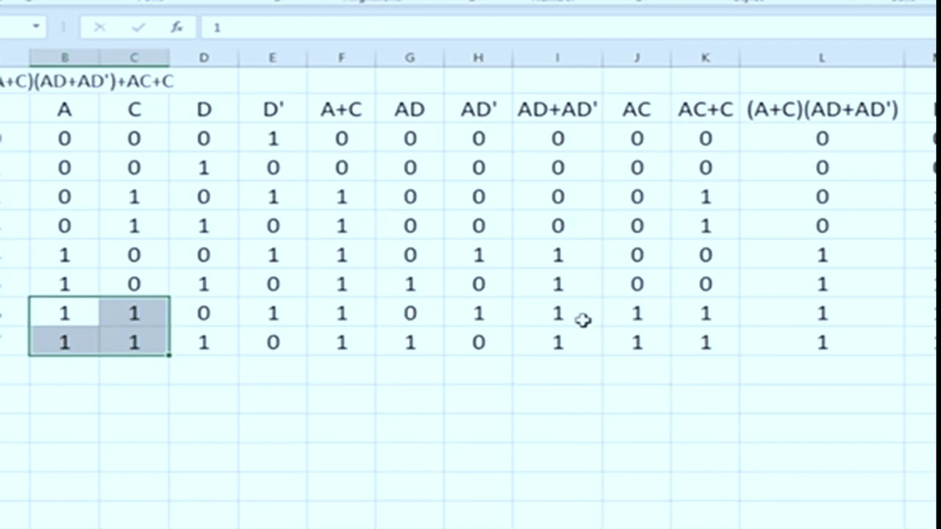
pyautogui.moveTo(609, 312); pyautogui.dragTo(610, 335)
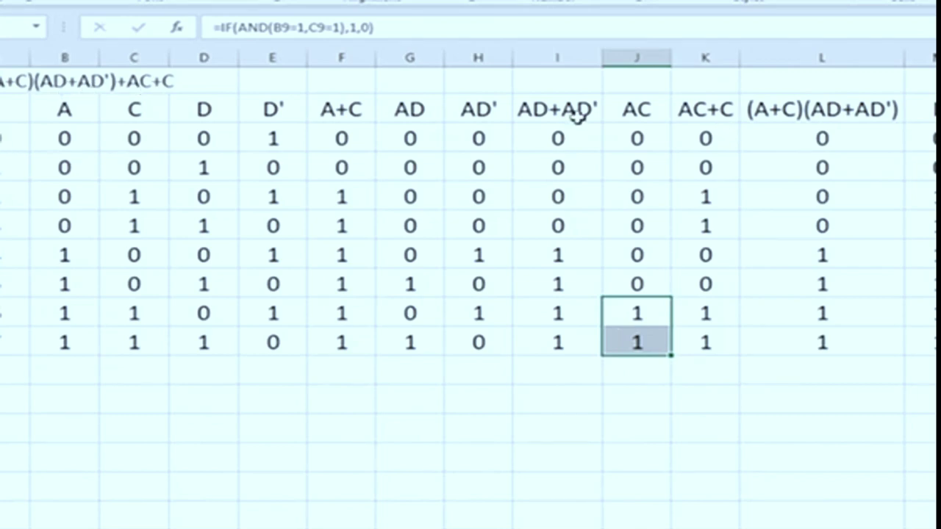
# Highlight the AC+C column, then select the AC and C columns together as its inputs
pyautogui.moveTo(703, 110); pyautogui.dragTo(711, 342)
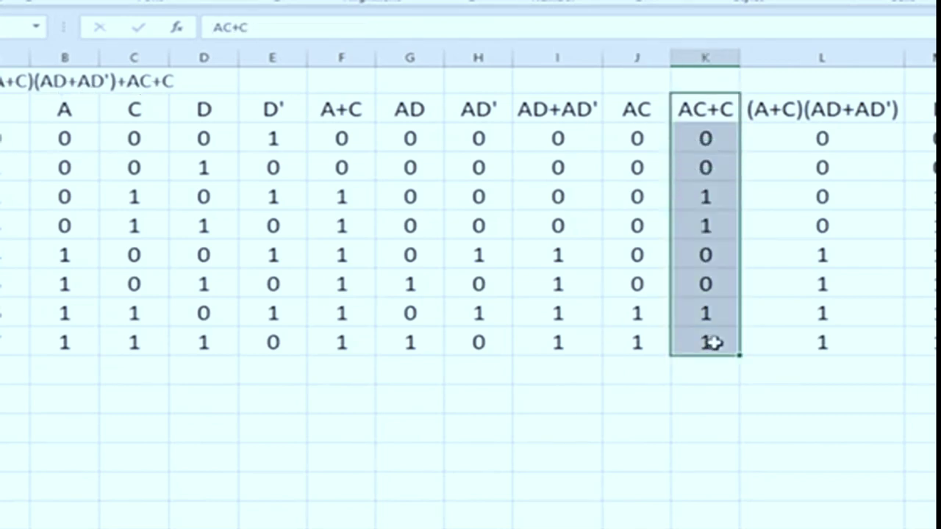
pyautogui.moveTo(634, 110); pyautogui.dragTo(631, 331)
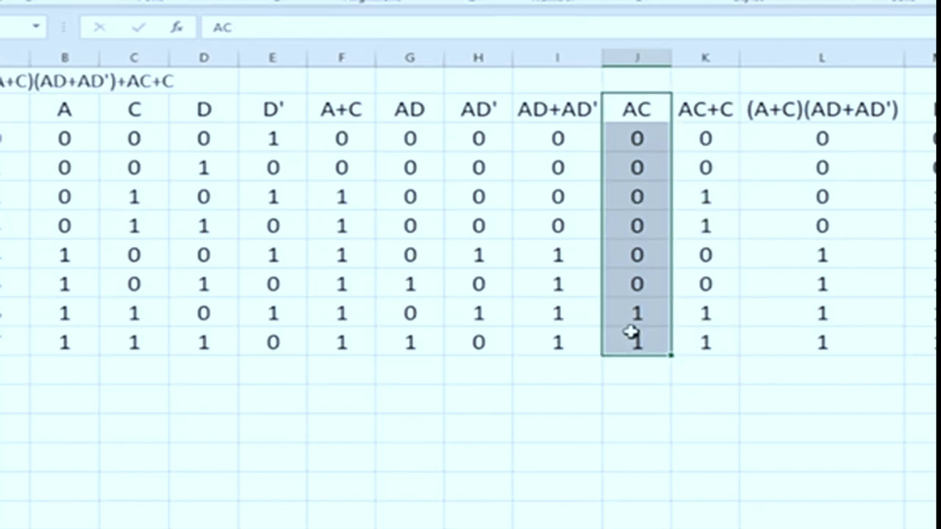
pyautogui.keyDown('ctrl'); pyautogui.click(153, 110); pyautogui.keyUp('ctrl')
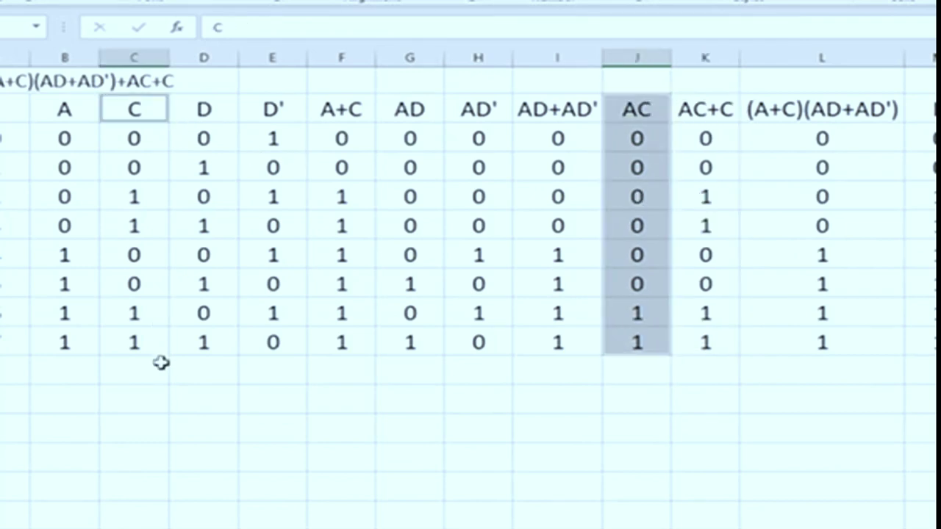
pyautogui.keyDown('ctrl'); pyautogui.keyDown('shift'); pyautogui.click(151, 336); pyautogui.keyUp('shift'); pyautogui.keyUp('ctrl')
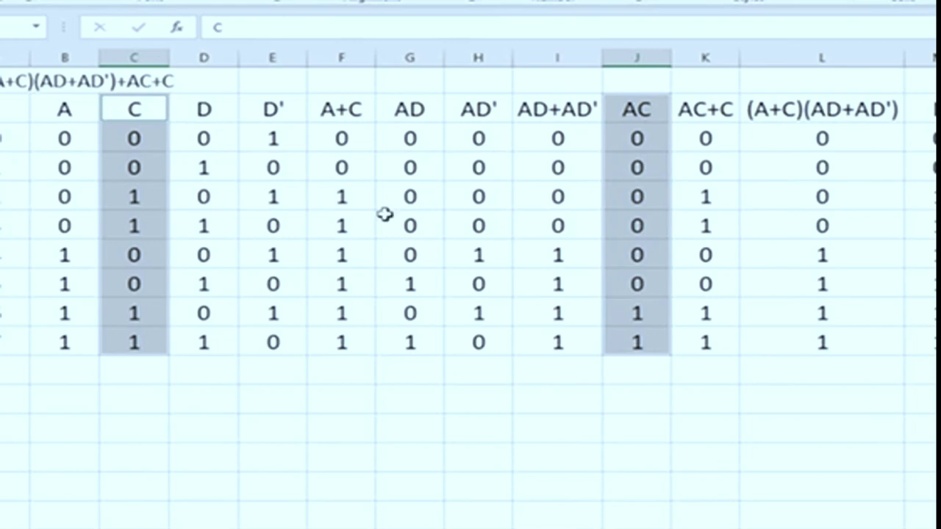
# Trace the AC+C results in decimal rows 2, 3, 6 and 7 from the C values
pyautogui.moveTo(129, 191); pyautogui.dragTo(134, 214)
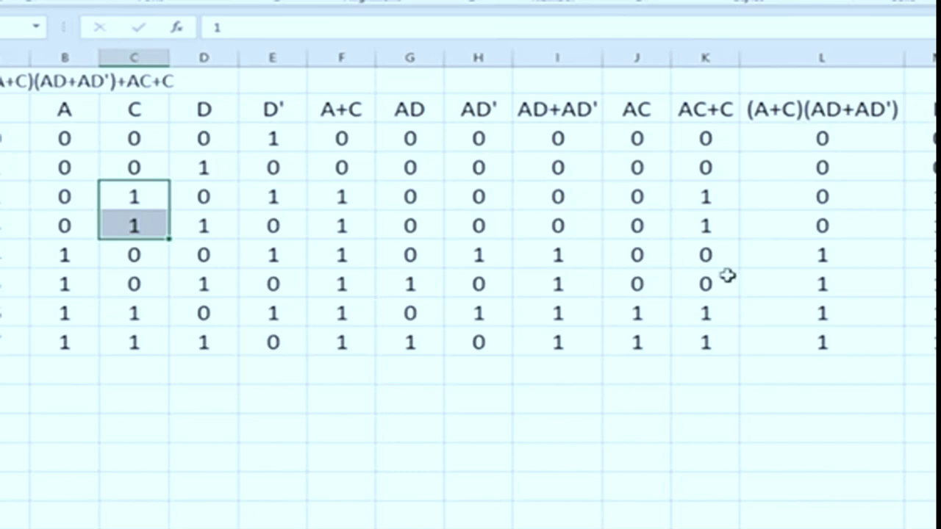
pyautogui.moveTo(126, 316); pyautogui.dragTo(130, 335)
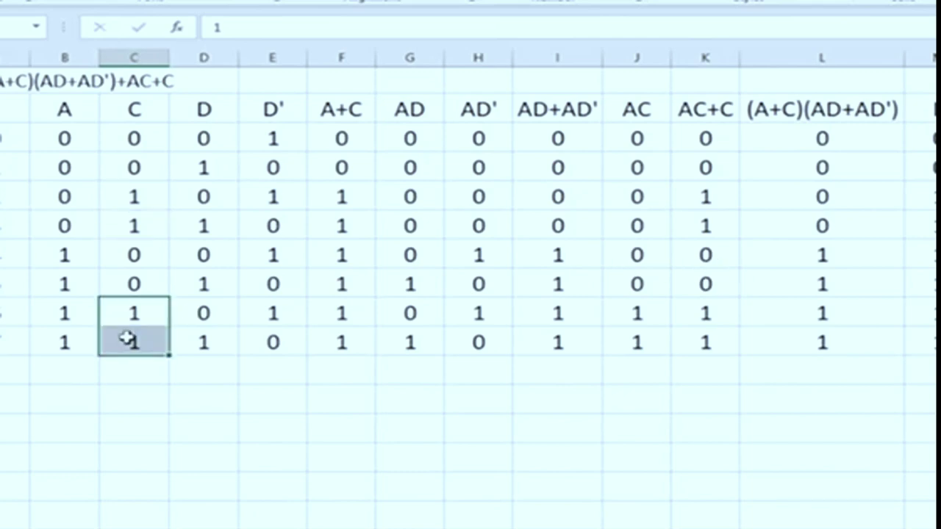
pyautogui.moveTo(706, 198); pyautogui.dragTo(707, 223)
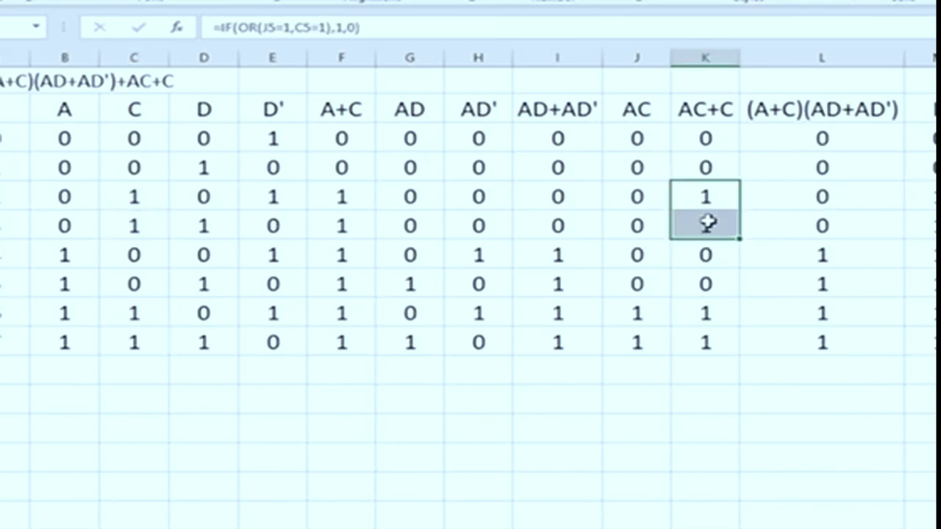
pyautogui.moveTo(706, 314); pyautogui.dragTo(713, 346)
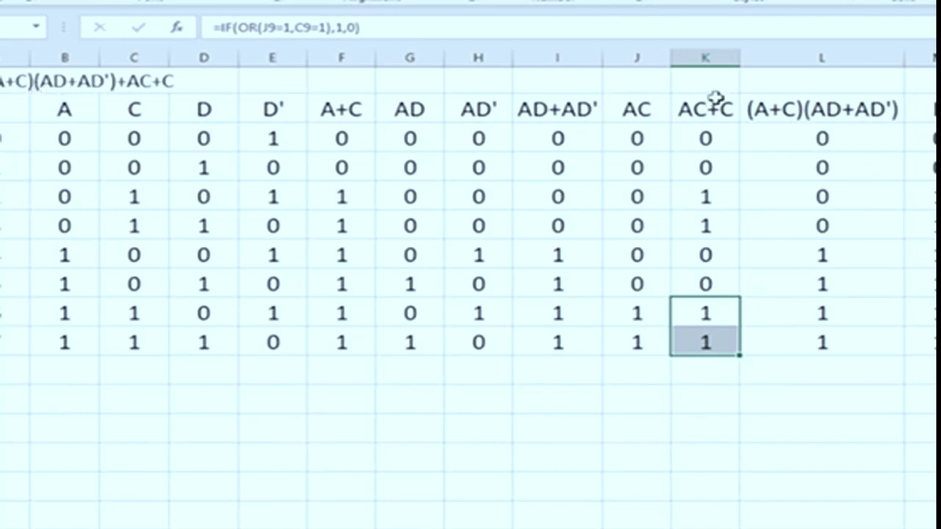
# Highlight the (A+C)(AD+AD') column, then select the A+C and AD+AD' columns together as its inputs
pyautogui.click(842, 109)
pyautogui.moveTo(827, 133); pyautogui.dragTo(813, 342)
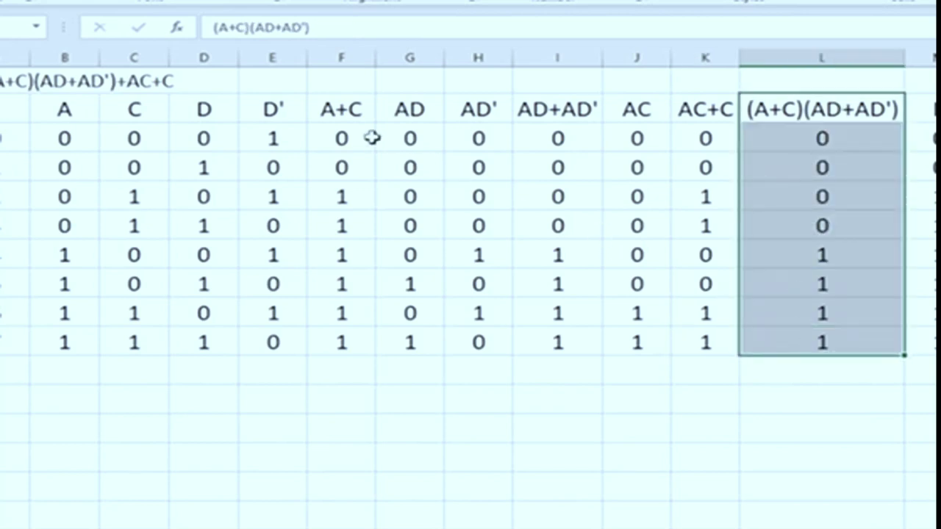
pyautogui.moveTo(364, 108); pyautogui.dragTo(347, 332)
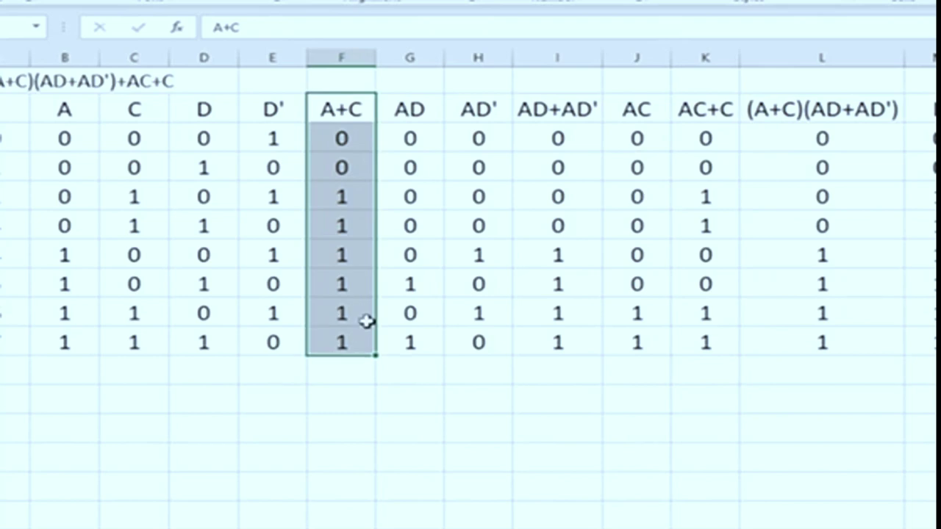
pyautogui.keyDown('ctrl'); pyautogui.moveTo(563, 110); pyautogui.dragTo(545, 346); pyautogui.keyUp('ctrl')
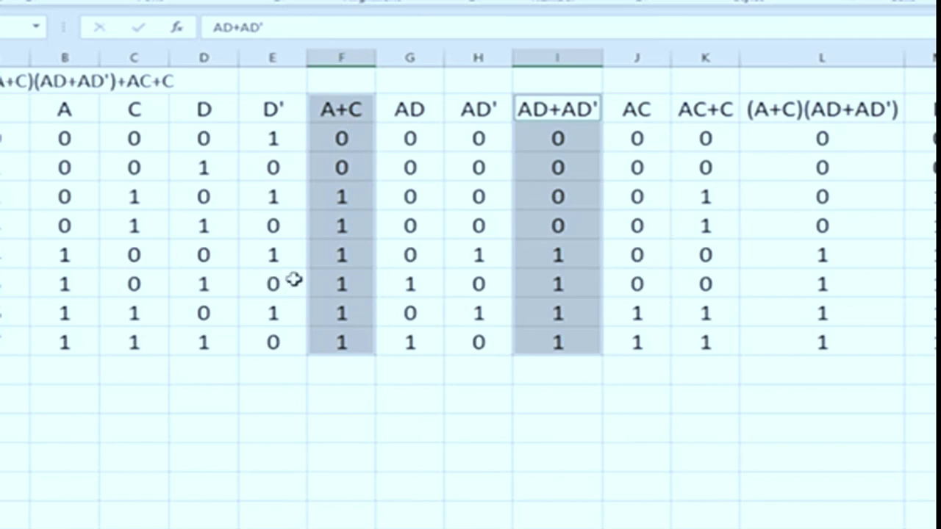
# Trace the (A+C)(AD+AD') results in decimal rows 4 to 7 from the matching A+C and AD+AD' cells
pyautogui.click(344, 255)
pyautogui.moveTo(344, 255); pyautogui.dragTo(534, 258)
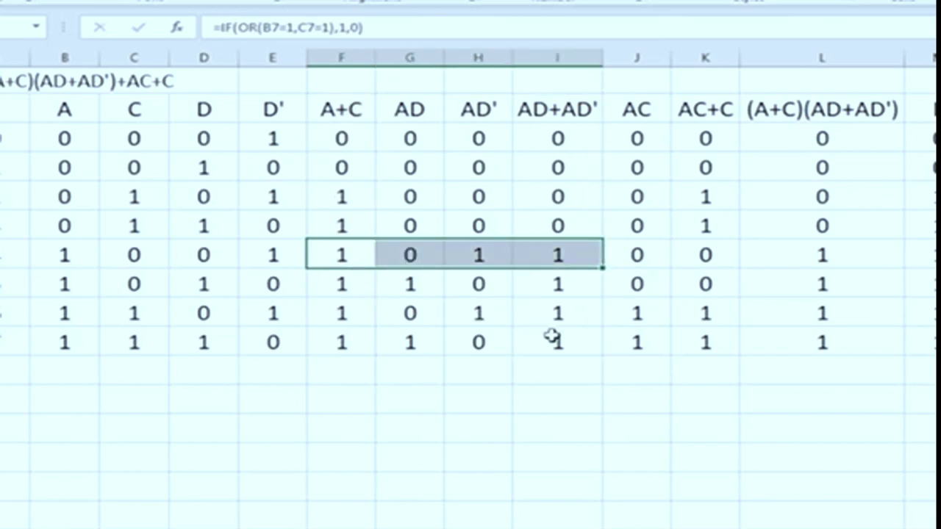
pyautogui.moveTo(365, 254); pyautogui.dragTo(553, 340)
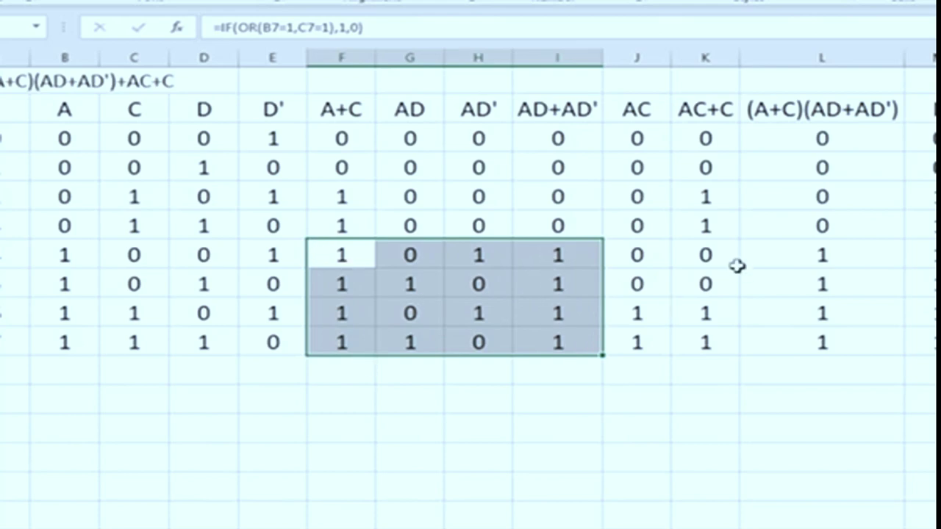
pyautogui.moveTo(794, 250); pyautogui.dragTo(777, 334)
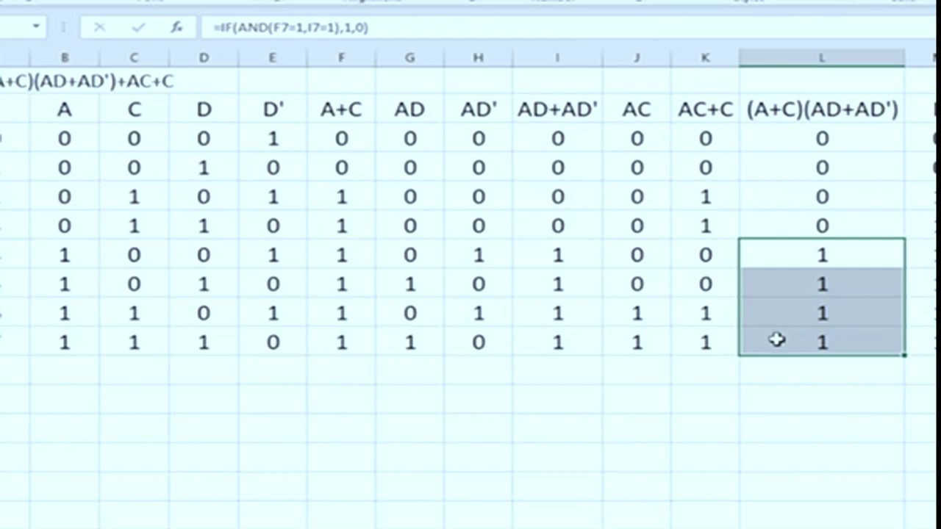
pyautogui.click(779, 450)
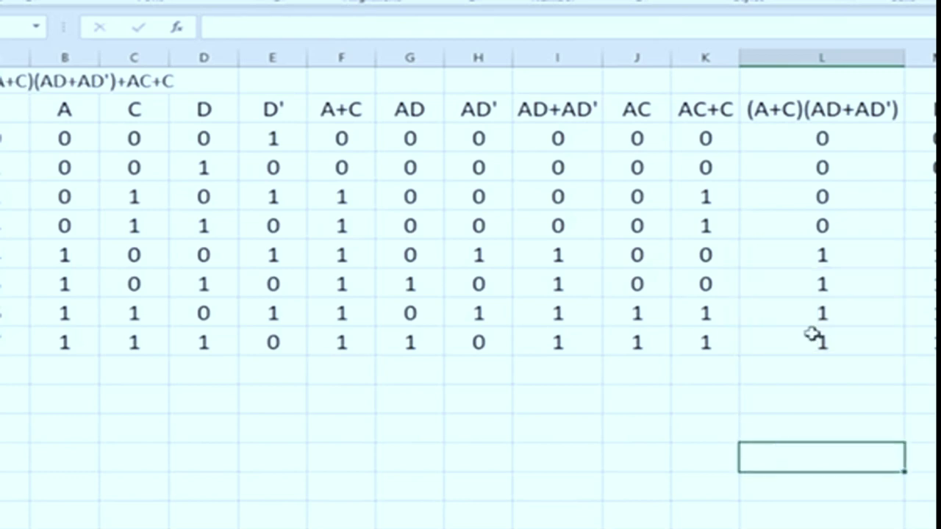
# Point out the F header, then highlight the AC+C and (A+C)(AD+AD') values as its inputs
pyautogui.click(930, 116)
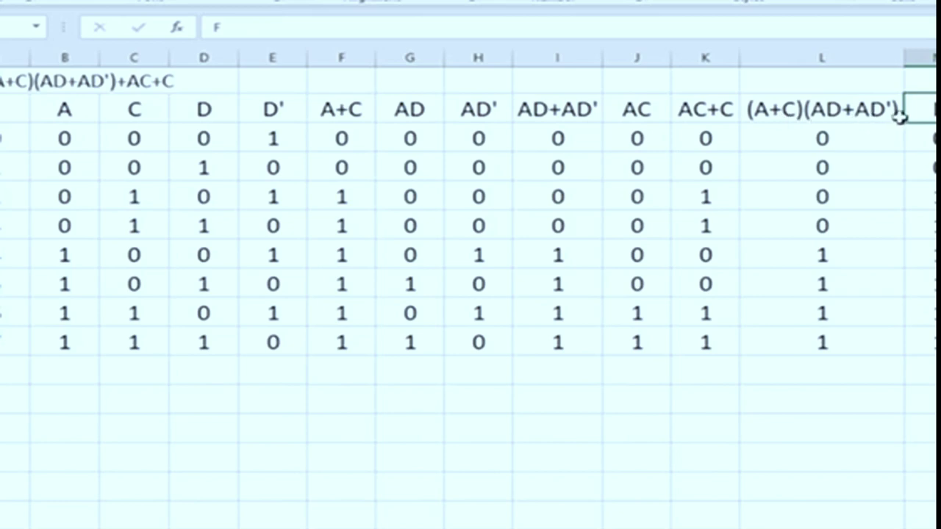
pyautogui.click(700, 111)
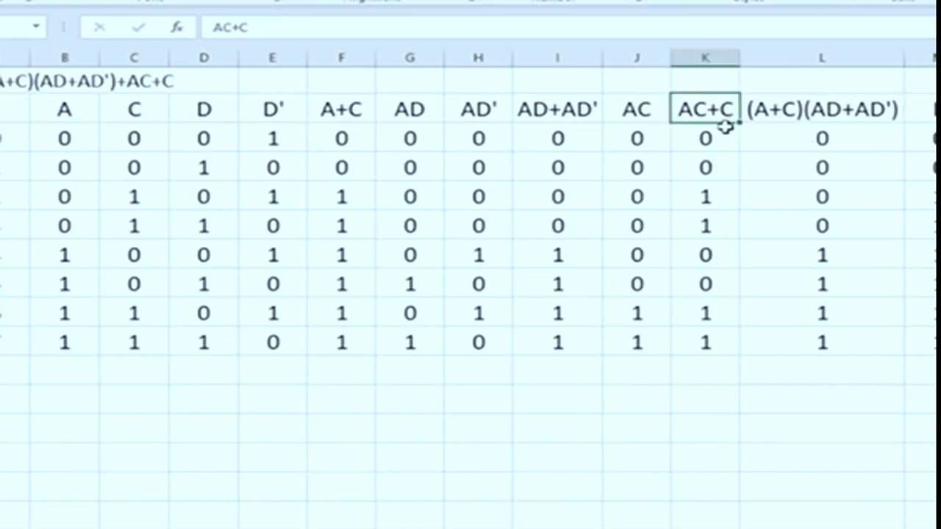
pyautogui.moveTo(725, 126); pyautogui.dragTo(773, 336)
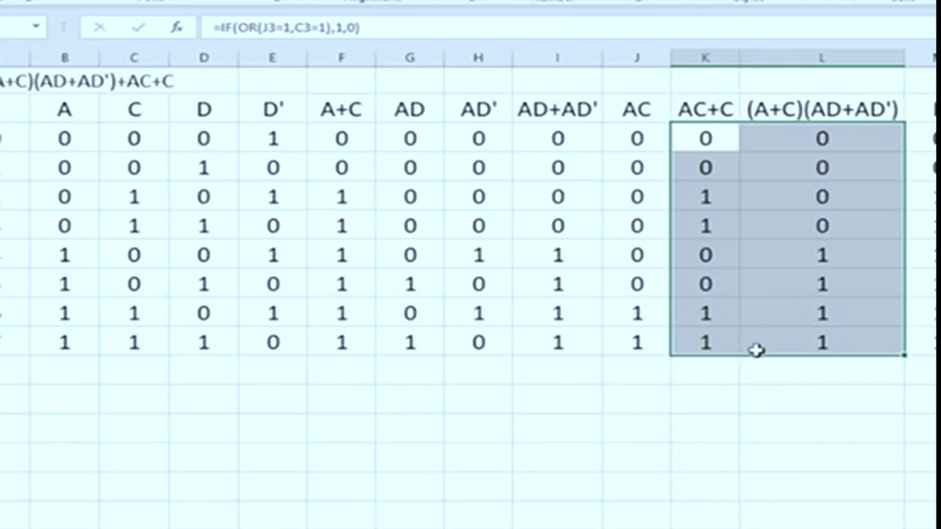
pyautogui.click(766, 393)
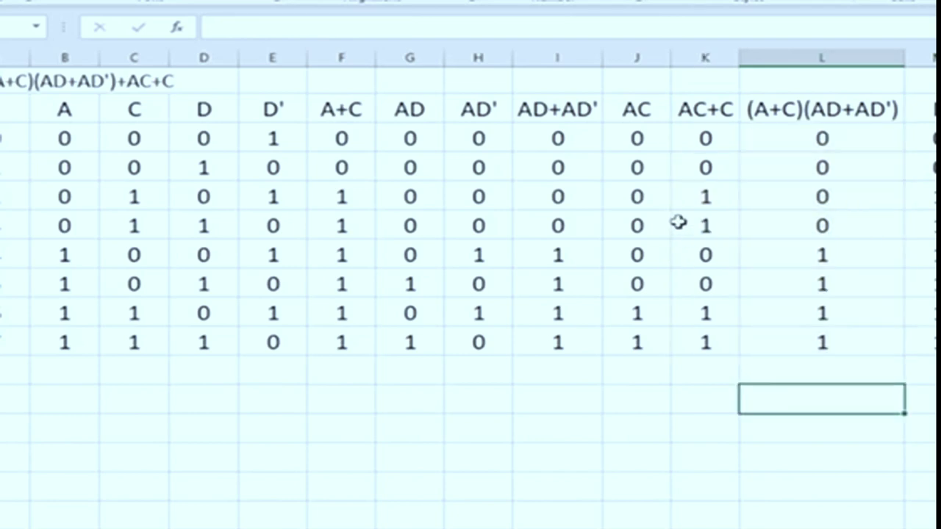
# Trace the F results in decimal rows 2 to 7 from the AC+C and (A+C)(AD+AD') values
pyautogui.moveTo(699, 202); pyautogui.dragTo(798, 199)
pyautogui.moveTo(699, 237); pyautogui.dragTo(895, 229)
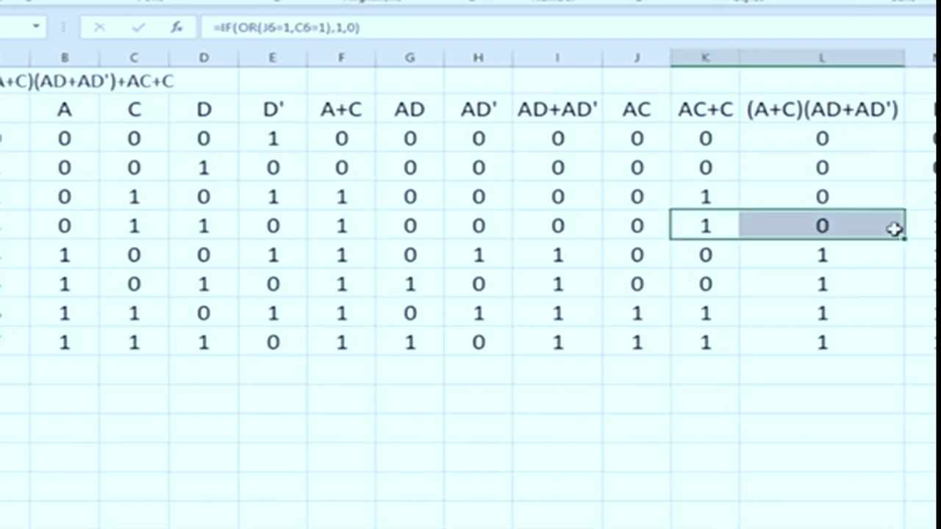
pyautogui.click(804, 260)
pyautogui.moveTo(804, 260)
pyautogui.mouseDown()
pyautogui.moveTo(793, 333)
pyautogui.moveTo(923, 331)
pyautogui.mouseUp()
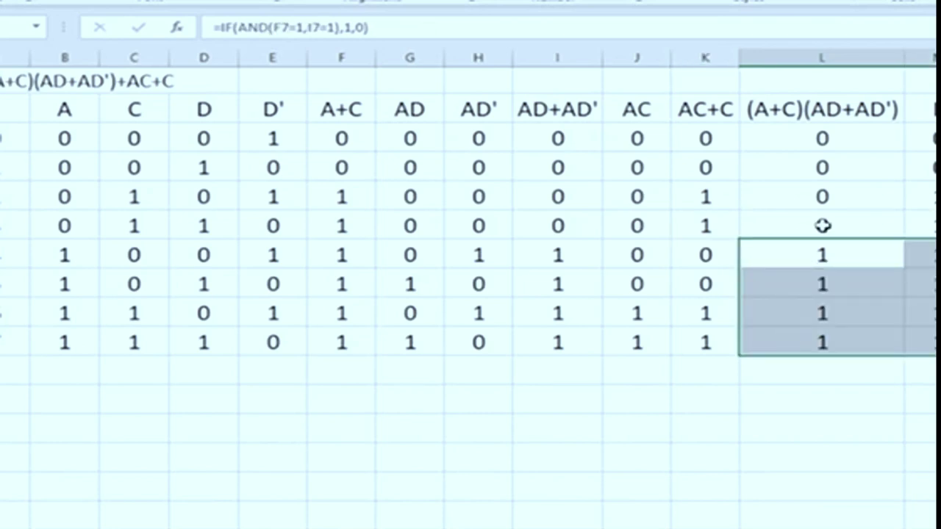
pyautogui.click(774, 445)
# Freeze the columns up to D and check the F and separate A+C columns beside the A, C and D inputs
pyautogui.click(270, 56)
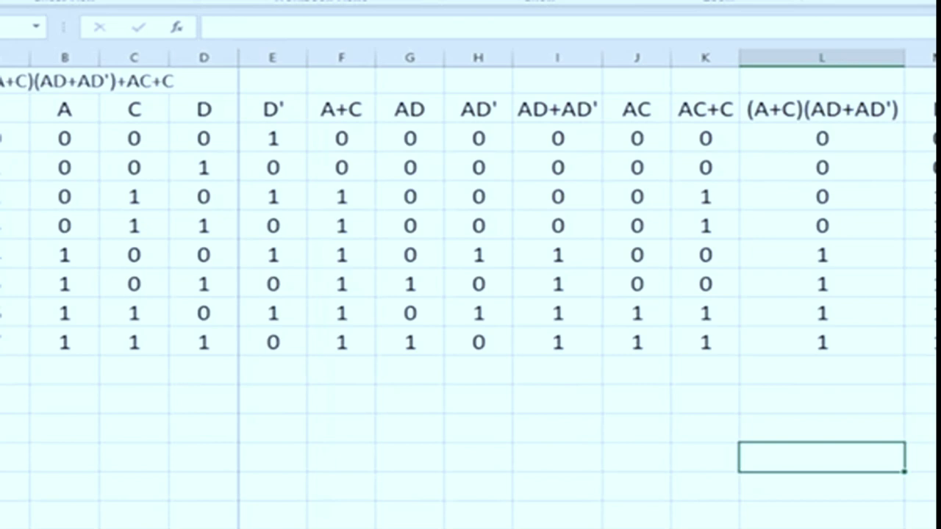
pyautogui.hscroll(4, 584, 289)
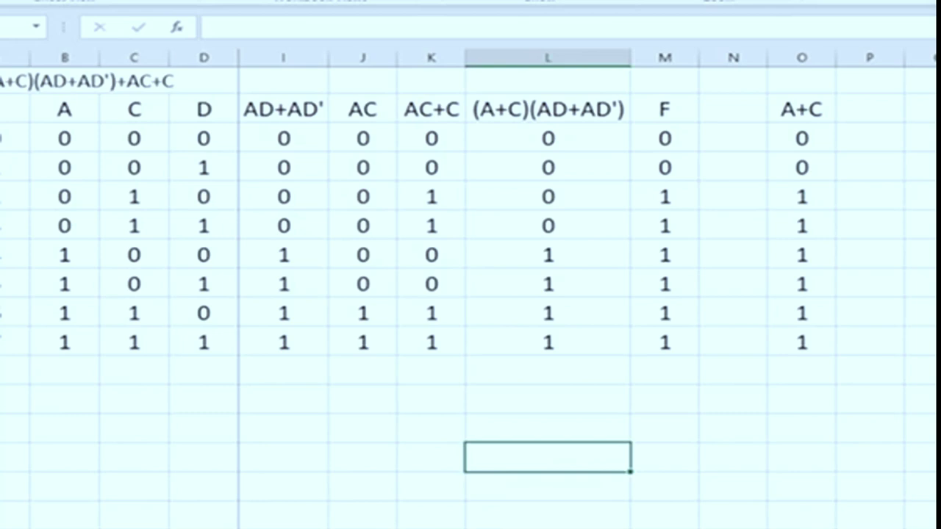
pyautogui.hscroll(-4, 470, 264)
# Highlight the A+C column beside D', then select it together with the F column for comparison
pyautogui.moveTo(356, 118); pyautogui.dragTo(337, 329)
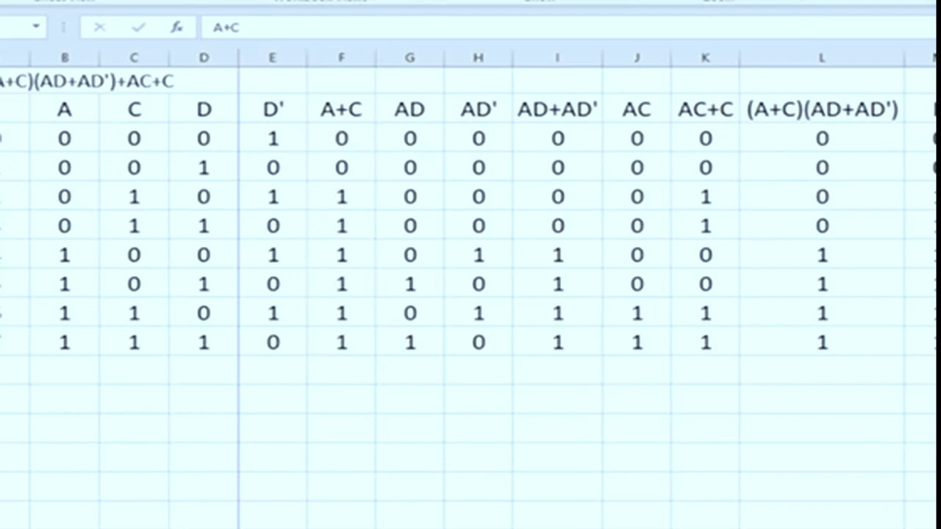
pyautogui.click(325, 116)
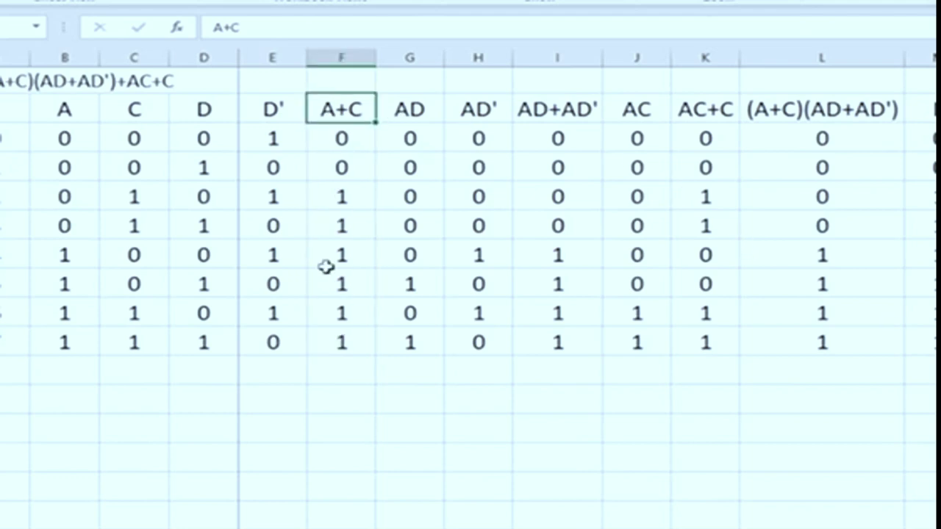
pyautogui.moveTo(325, 267); pyautogui.dragTo(340, 330)
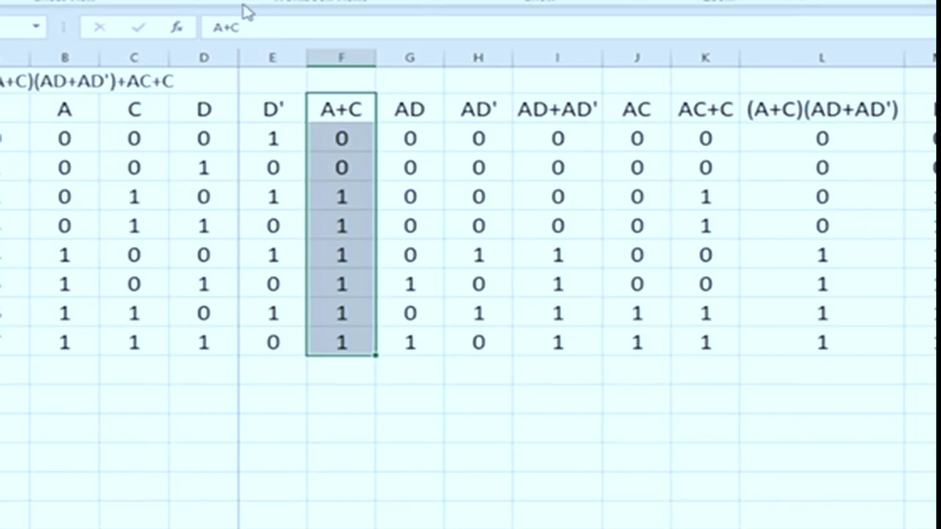
pyautogui.moveTo(358, 111); pyautogui.dragTo(345, 344)
pyautogui.moveTo(330, 108); pyautogui.dragTo(353, 332)
pyautogui.moveTo(917, 109); pyautogui.dragTo(919, 338)
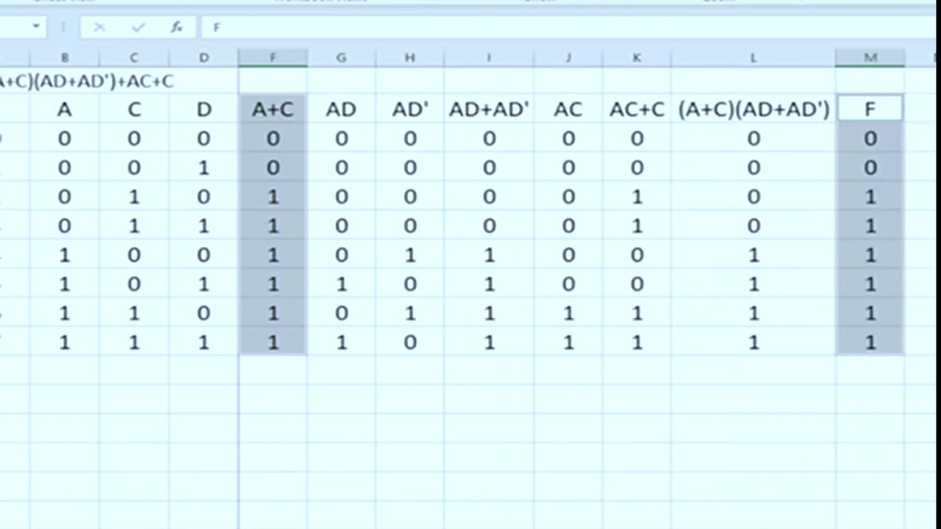
# Highlight the separate A+C column beyond F and point out the A and C input columns it comes from
pyautogui.hscroll(3, 588, 287)
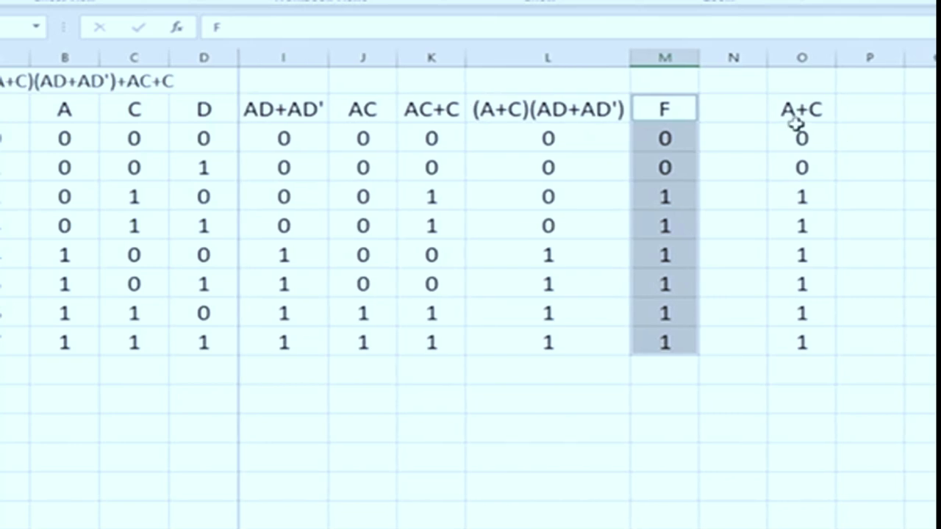
pyautogui.moveTo(794, 119); pyautogui.dragTo(792, 344)
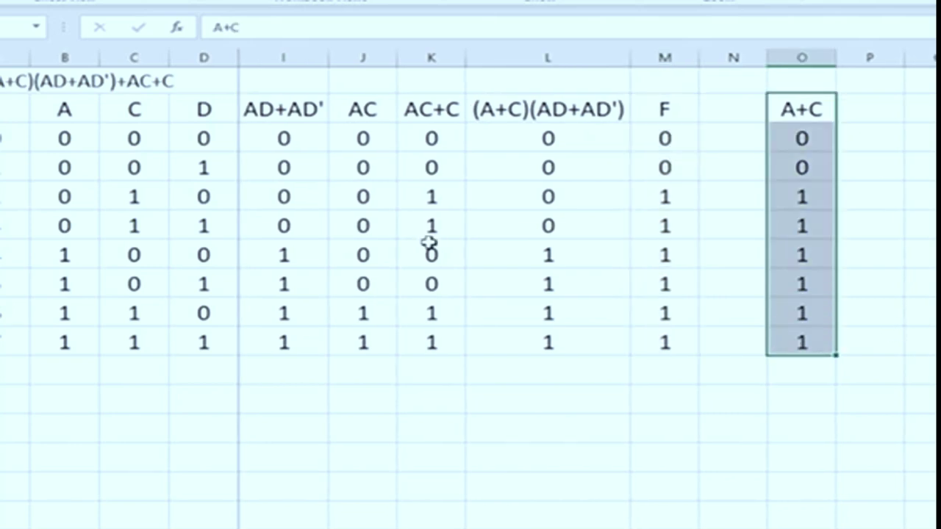
pyautogui.click(58, 110)
pyautogui.click(151, 110)
pyautogui.moveTo(151, 111); pyautogui.dragTo(88, 337)
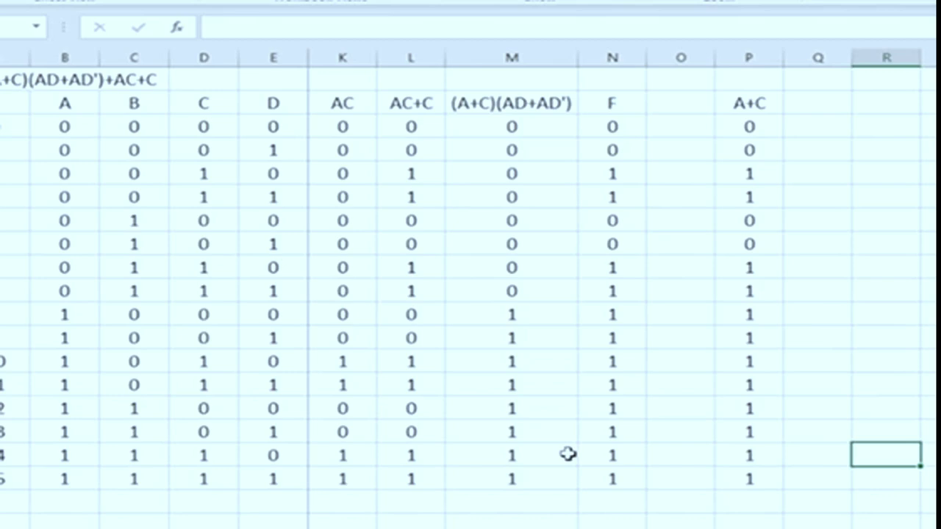
# Highlight the whole four-variable truth table that includes B, then clear the selection
pyautogui.press('Down')
pyautogui.press('Left')
pyautogui.press('Left')
pyautogui.hotkey('ctrl', 'a')
pyautogui.hotkey('ctrl', 'shift', '0')
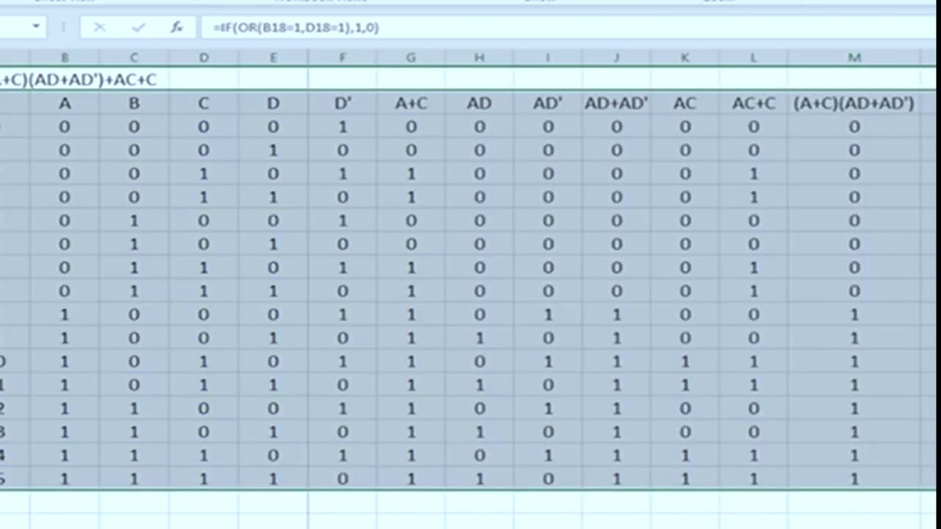
pyautogui.click(684, 514)
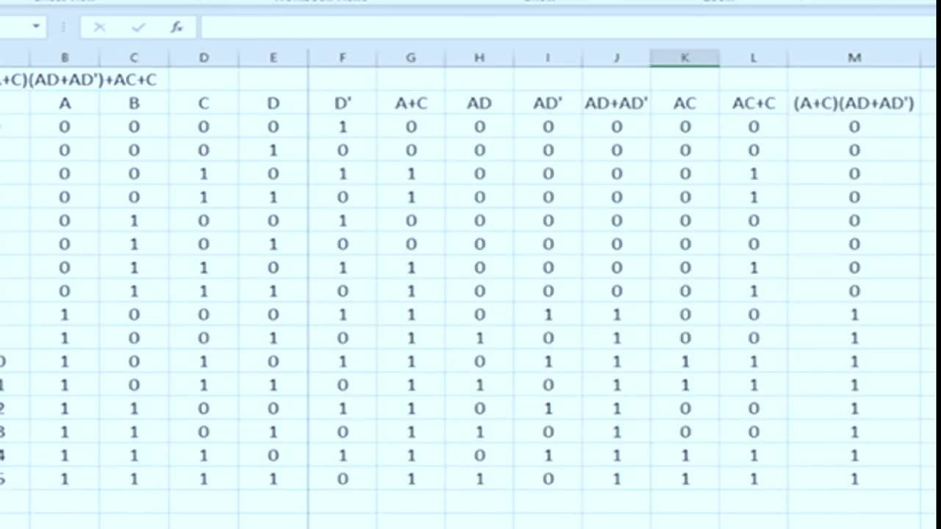